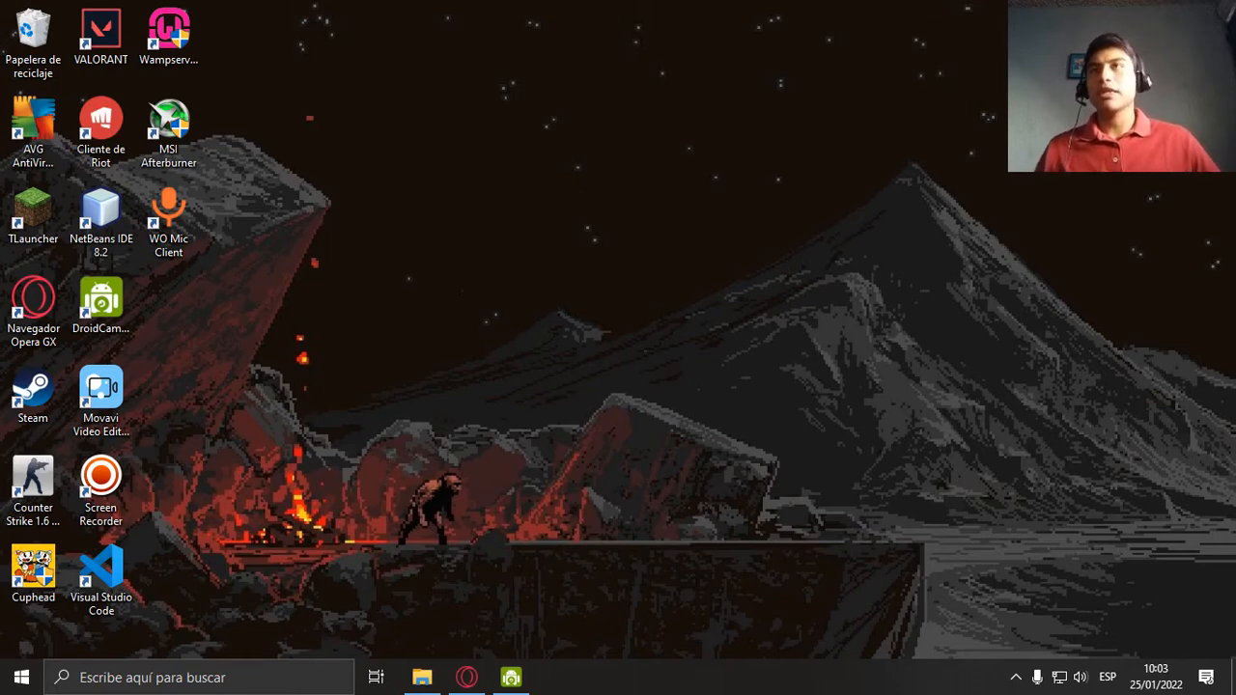
{"action": "left_click", "coordinate": [169, 39]}
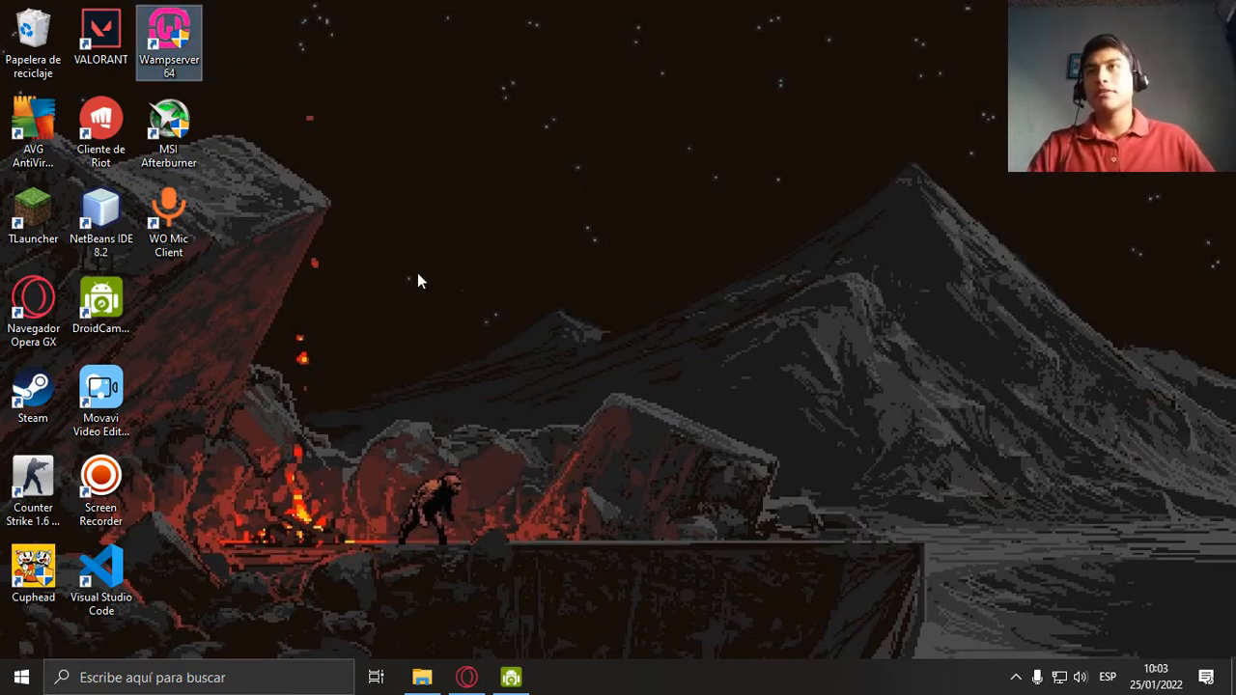
{"action": "left_click", "coordinate": [471, 683]}
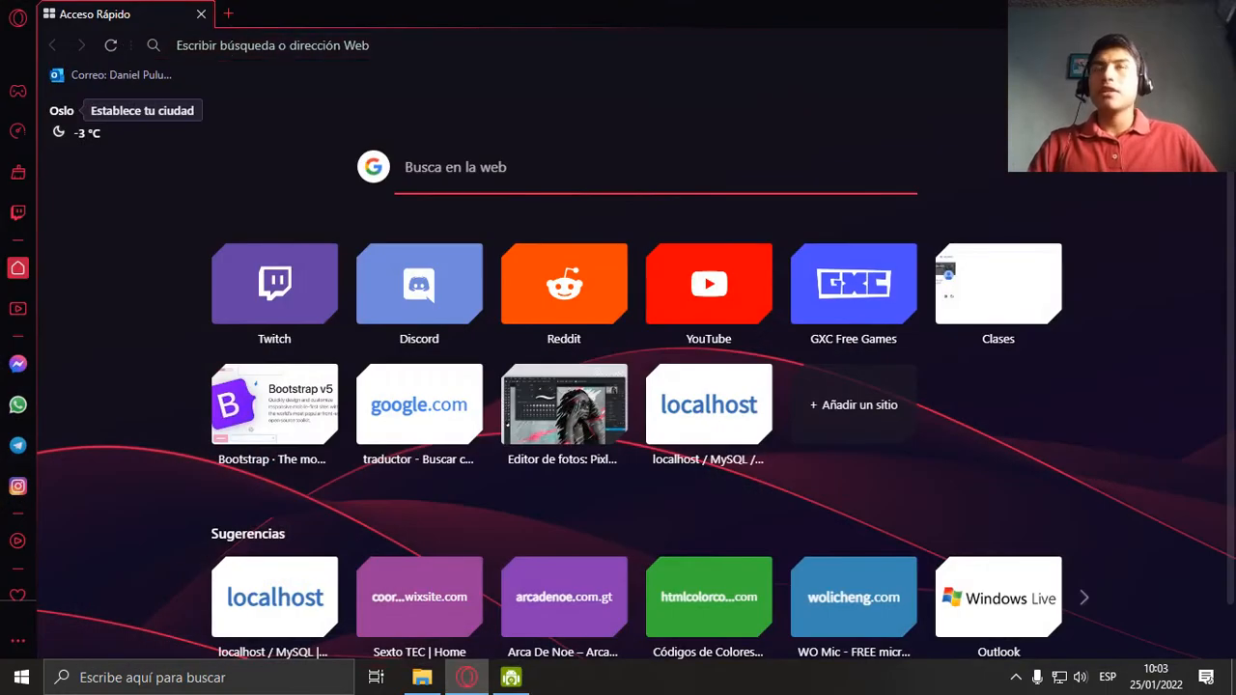
{"action": "left_click", "coordinate": [1127, 11]}
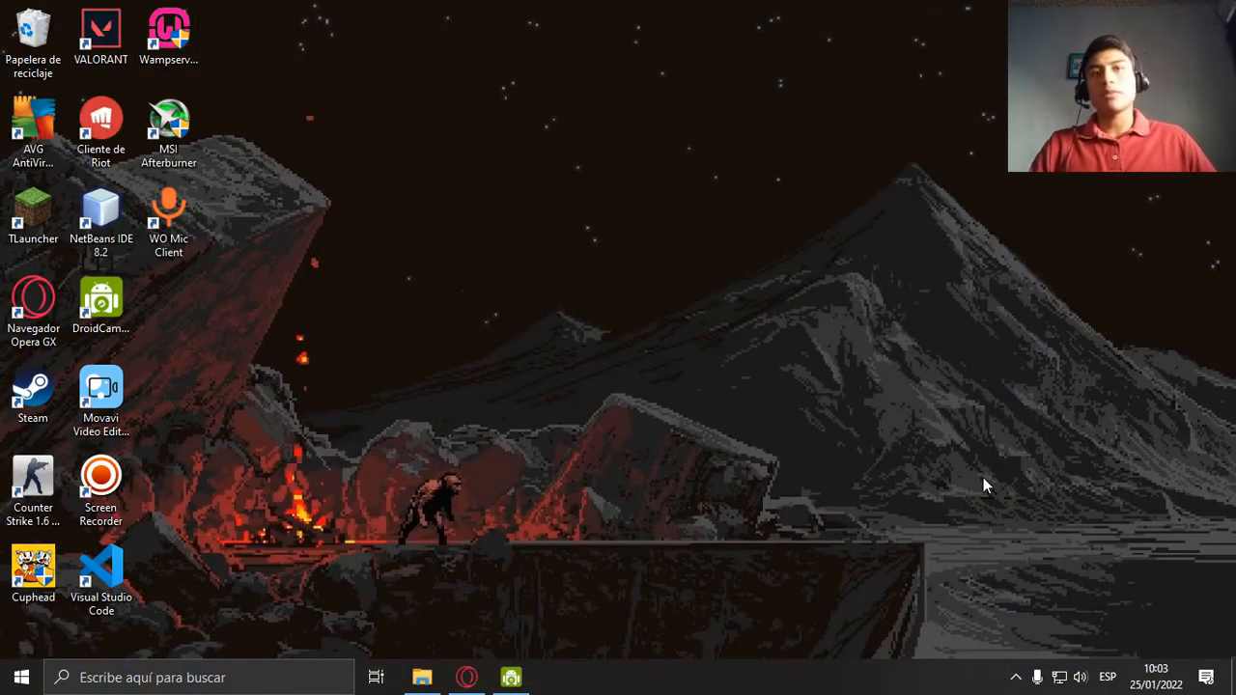
- Open phpMyAdmin 5.1.1 from the running Wampserver
{"action": "left_click", "coordinate": [1016, 679]}
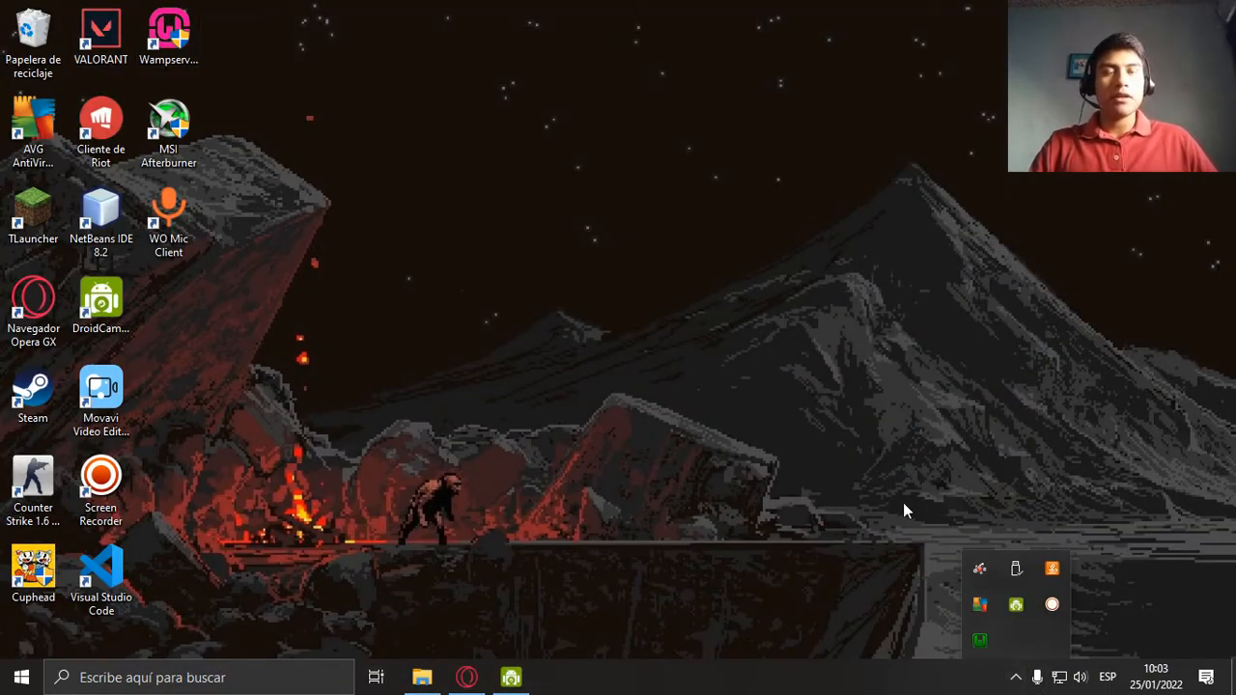
{"action": "left_click", "coordinate": [981, 643]}
{"action": "mouse_move", "coordinate": [1069, 404]}
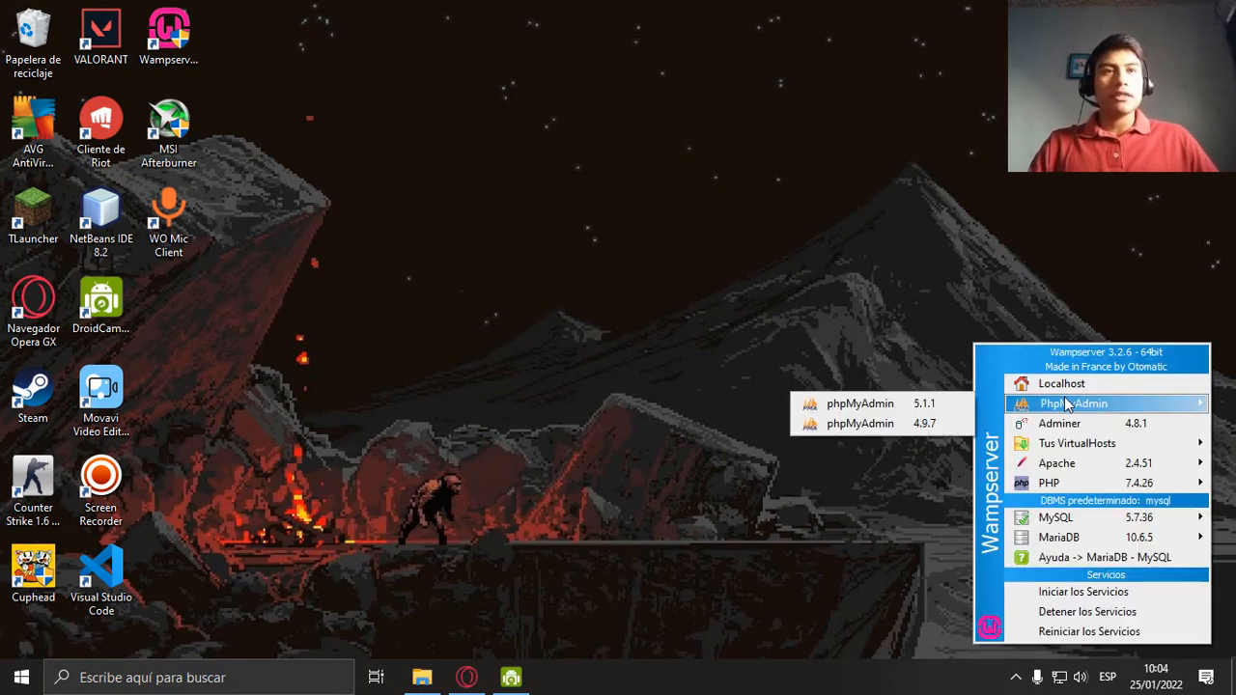
{"action": "left_click", "coordinate": [959, 409]}
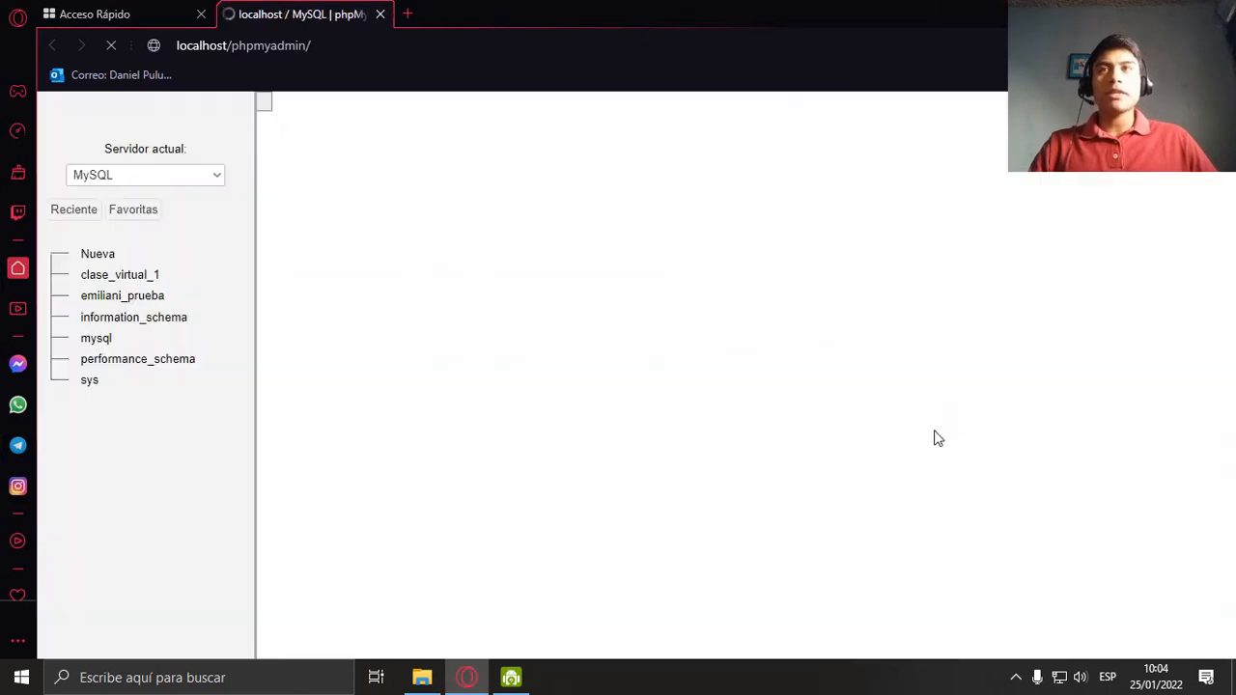
- Look through the MySQL server's home page, database list, SQL editor, current status and user accounts overview
{"action": "scroll", "coordinate": [679, 428], "scroll_direction": "down", "scroll_amount": 3}
{"action": "scroll", "coordinate": [628, 516], "scroll_direction": "up", "scroll_amount": 3}
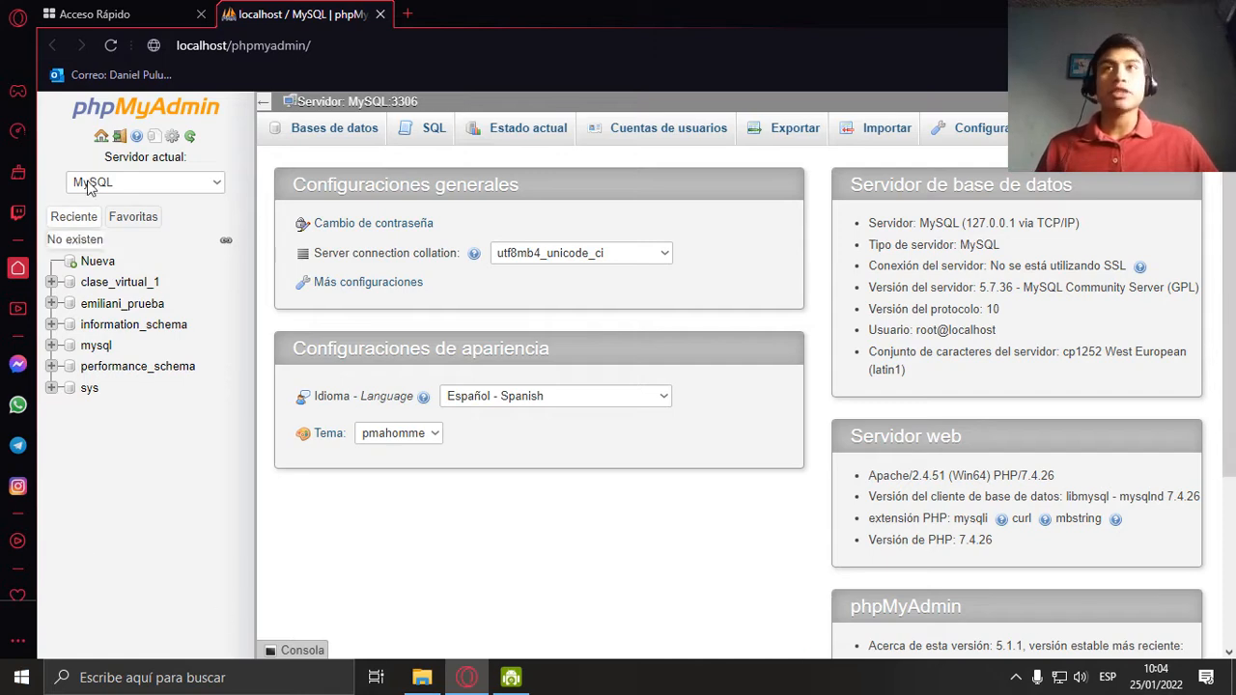
{"action": "left_click", "coordinate": [377, 147]}
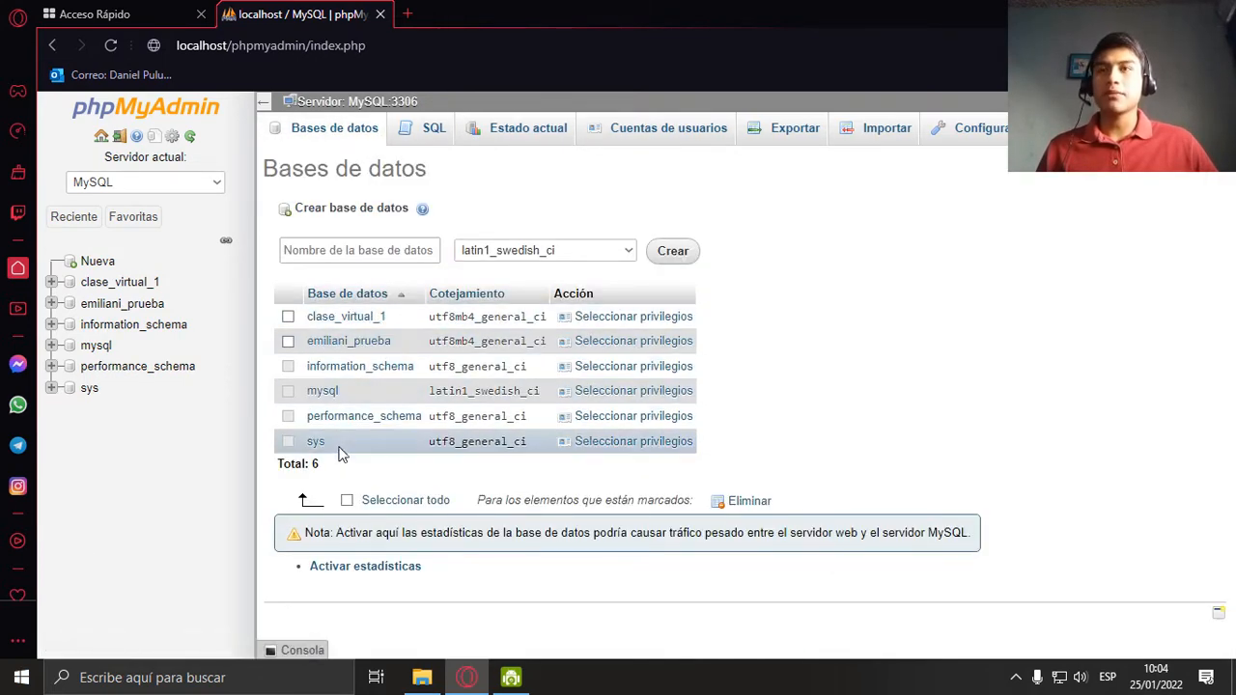
{"action": "left_click", "coordinate": [433, 131]}
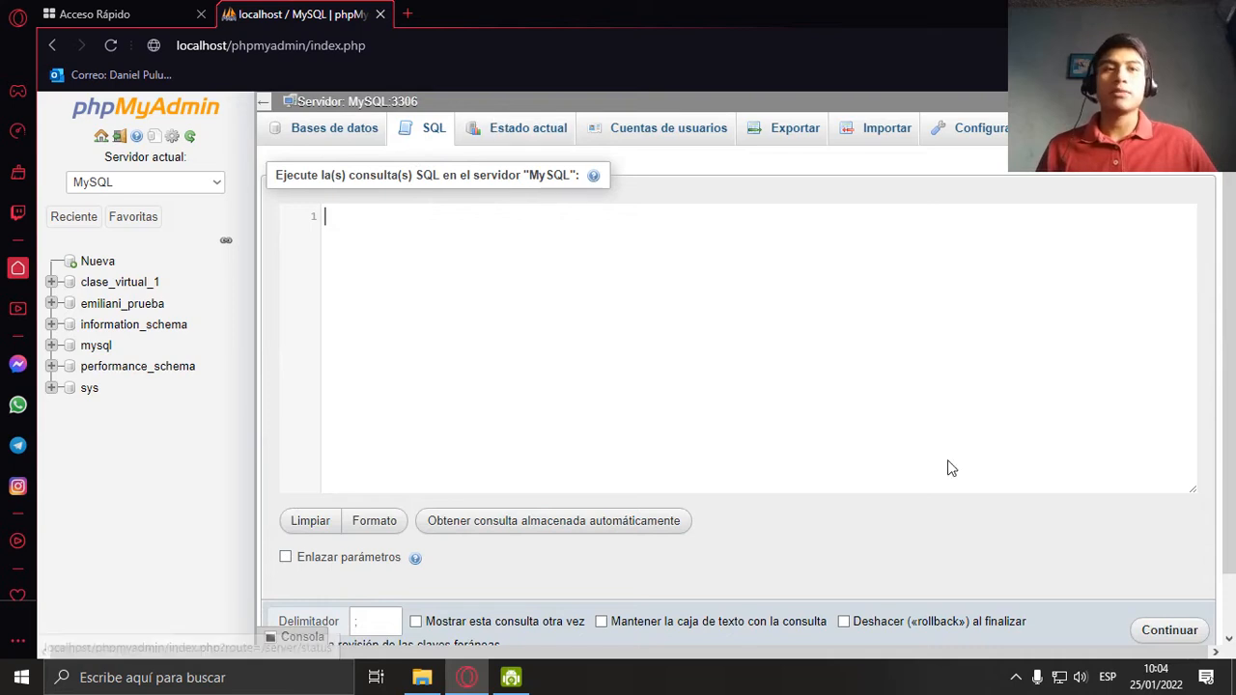
{"action": "left_click", "coordinate": [1011, 690]}
{"action": "left_click", "coordinate": [1012, 690]}
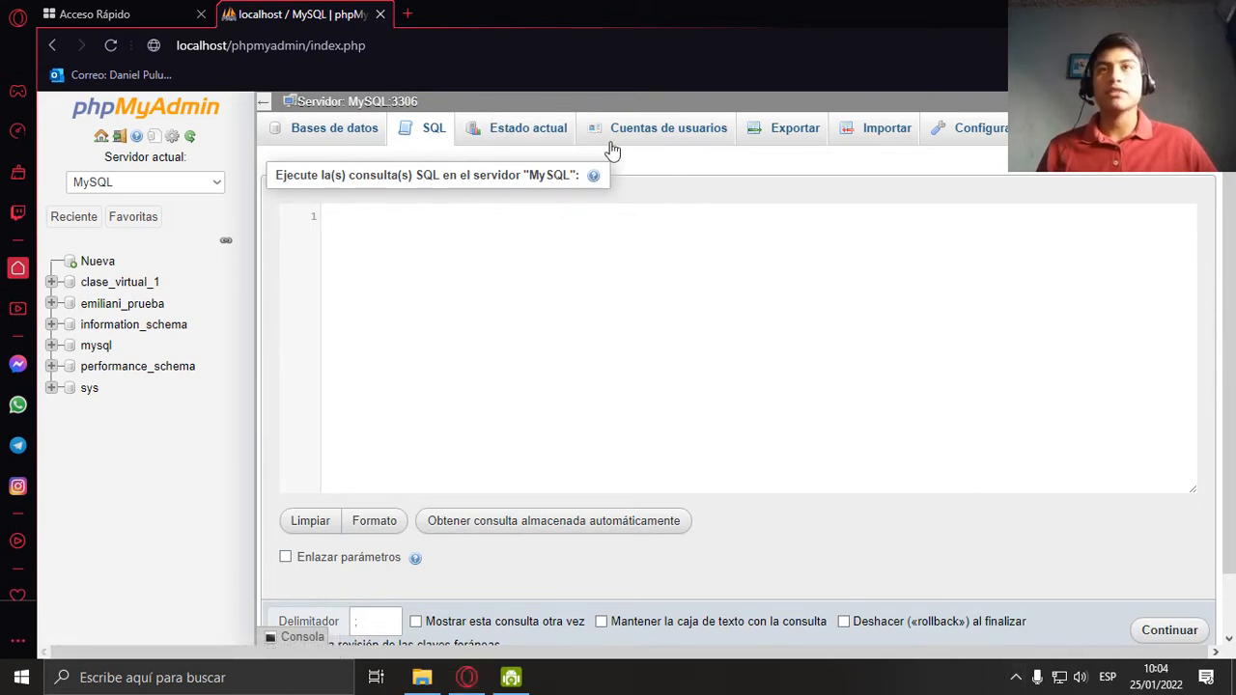
{"action": "left_click", "coordinate": [545, 135]}
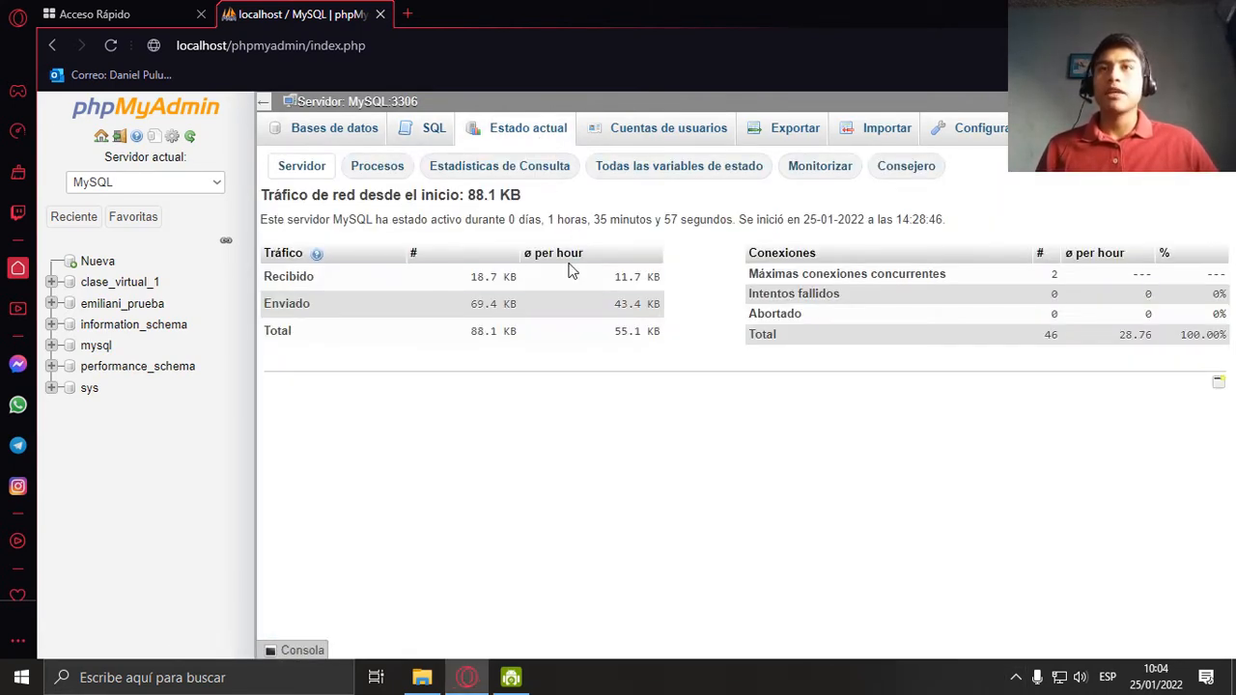
{"action": "left_click", "coordinate": [626, 140]}
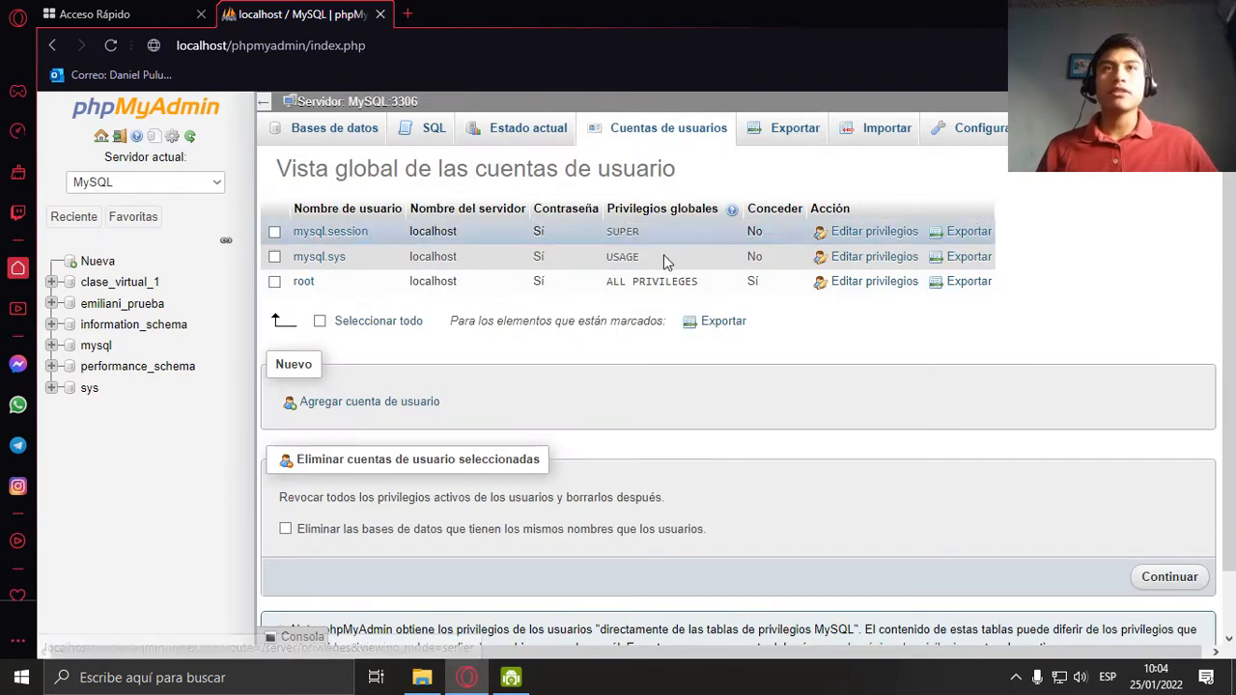
- Return to the server's database list and view the tables of the clase_virtual_1 database
{"action": "left_click", "coordinate": [334, 129]}
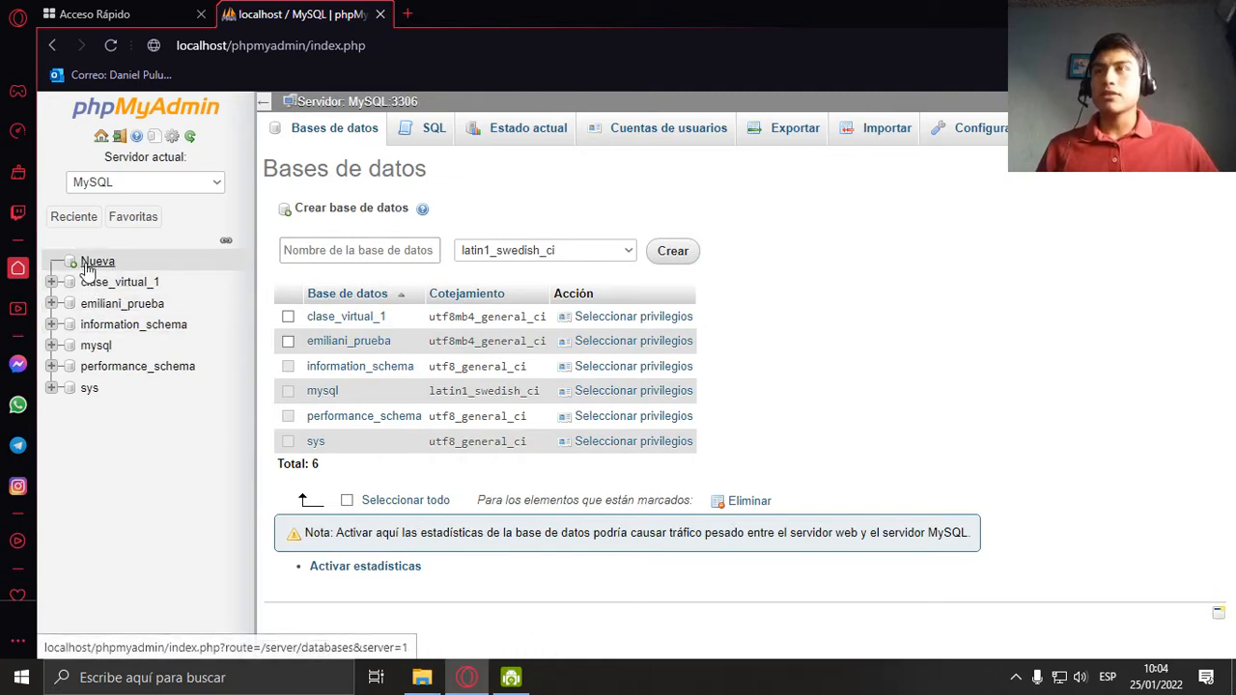
{"action": "left_click", "coordinate": [430, 253]}
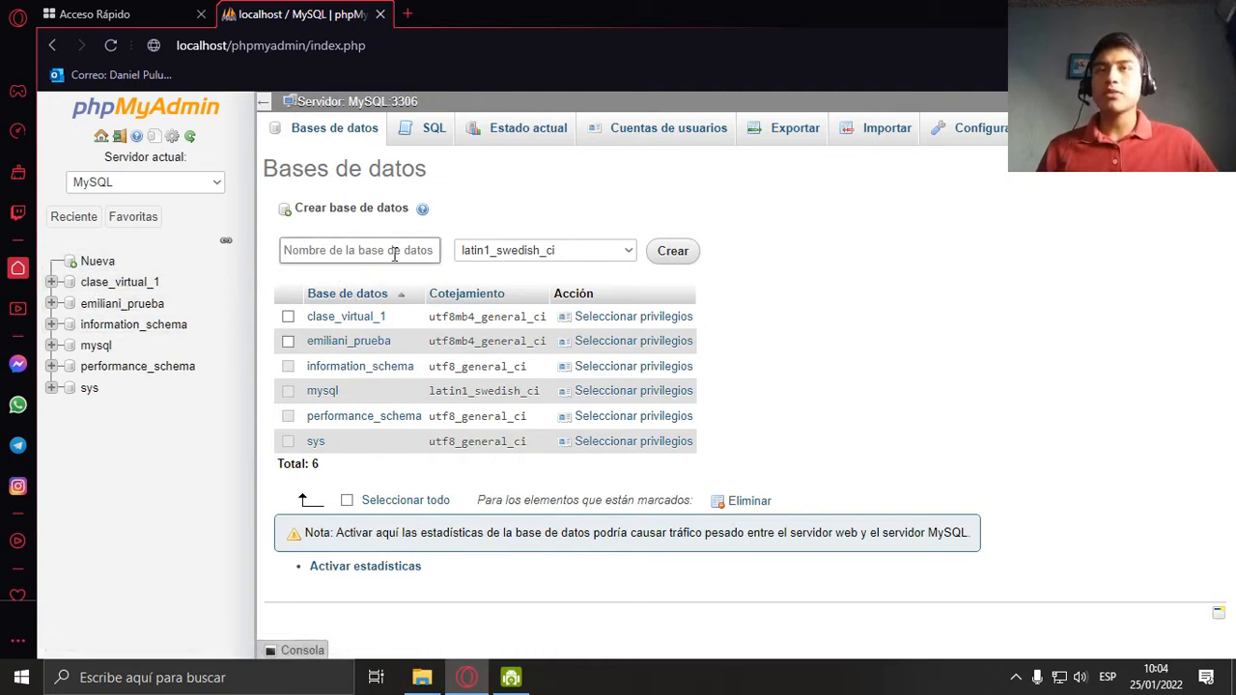
{"action": "left_click", "coordinate": [111, 281]}
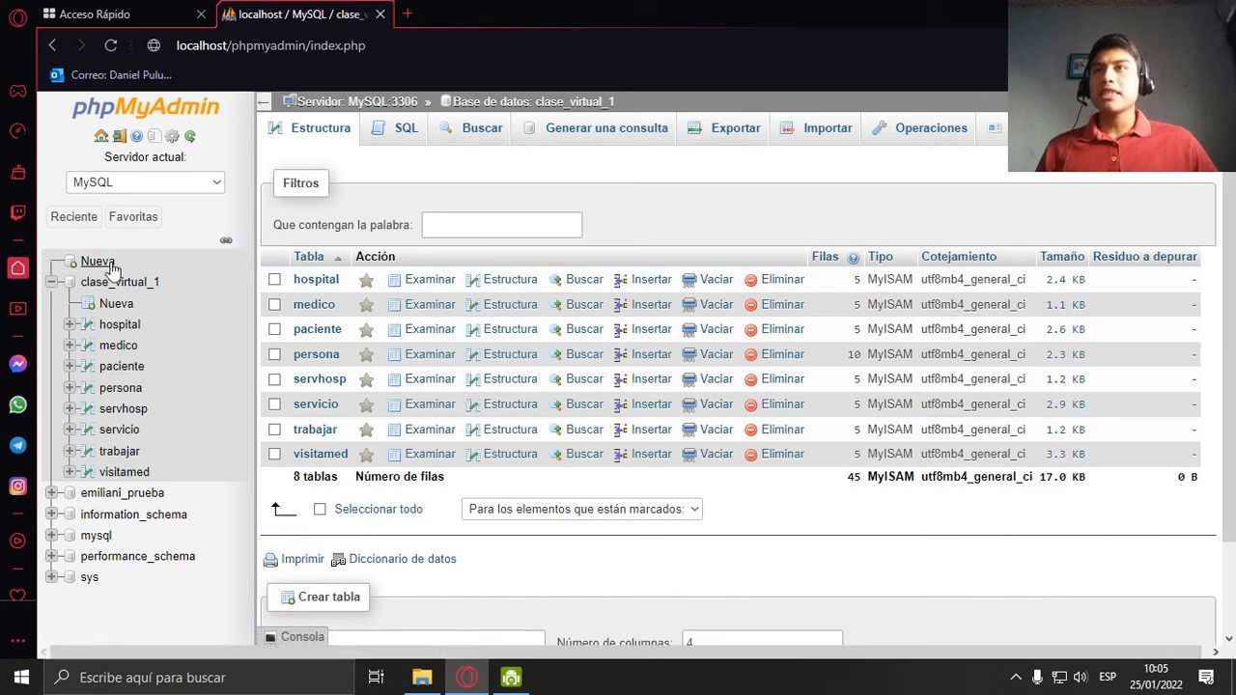
{"action": "left_click", "coordinate": [56, 283]}
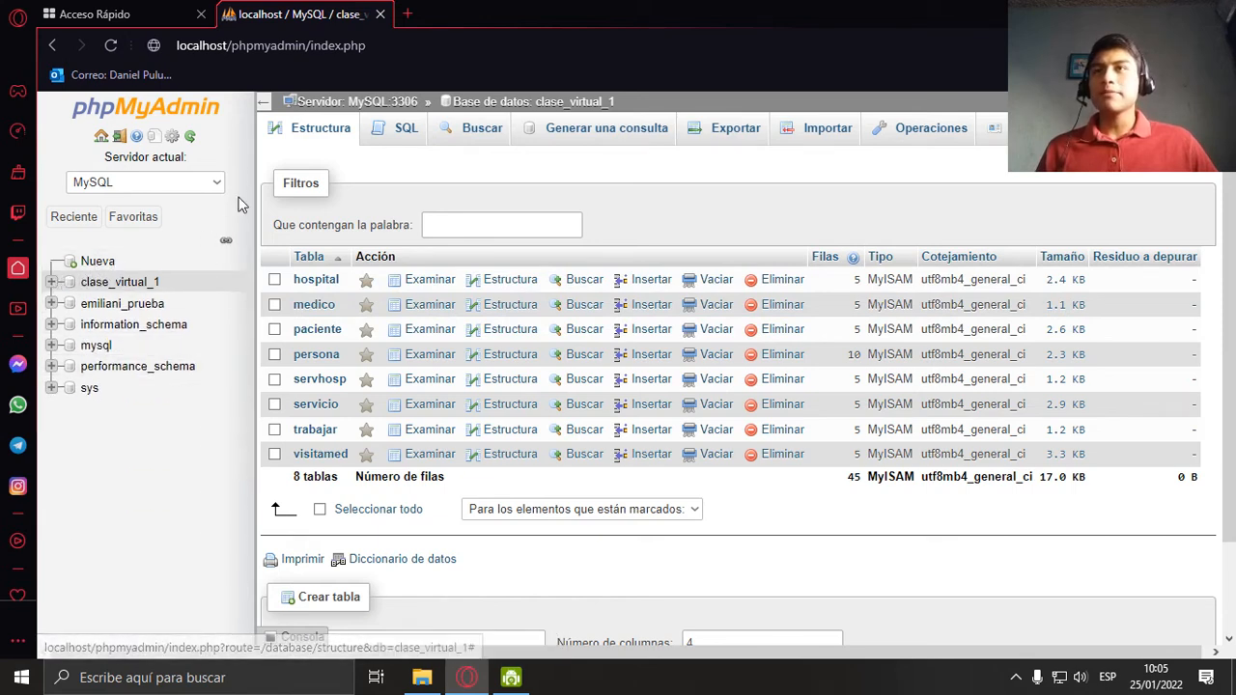
- Start a new database and enter ejemplo_base_datos as its name
{"action": "left_click", "coordinate": [93, 262]}
{"action": "left_click", "coordinate": [367, 249]}
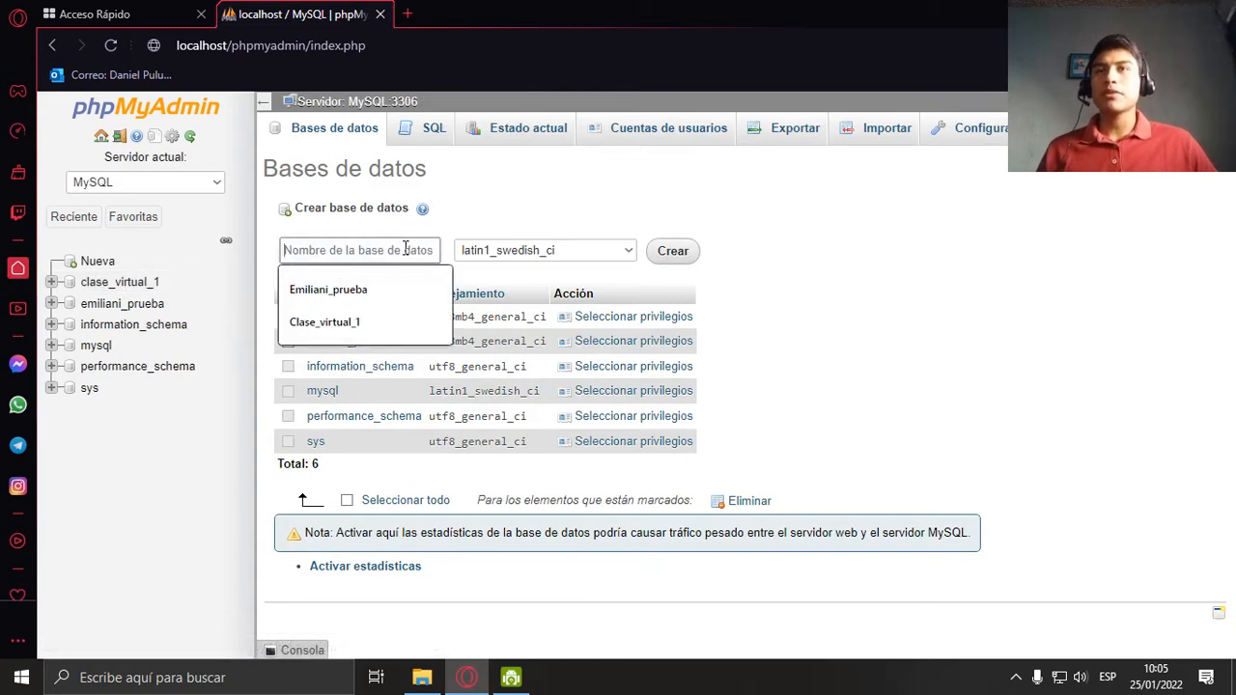
{"action": "left_click", "coordinate": [850, 311]}
{"action": "left_click", "coordinate": [396, 253]}
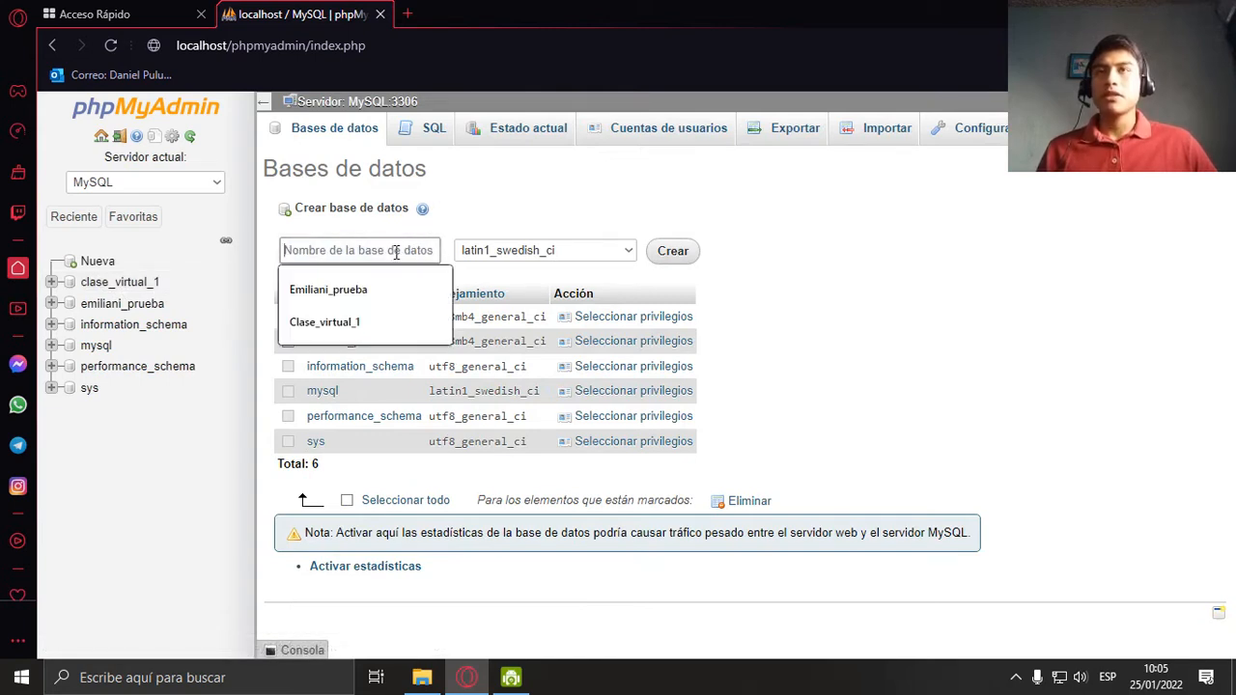
{"action": "type", "text": "ej"}
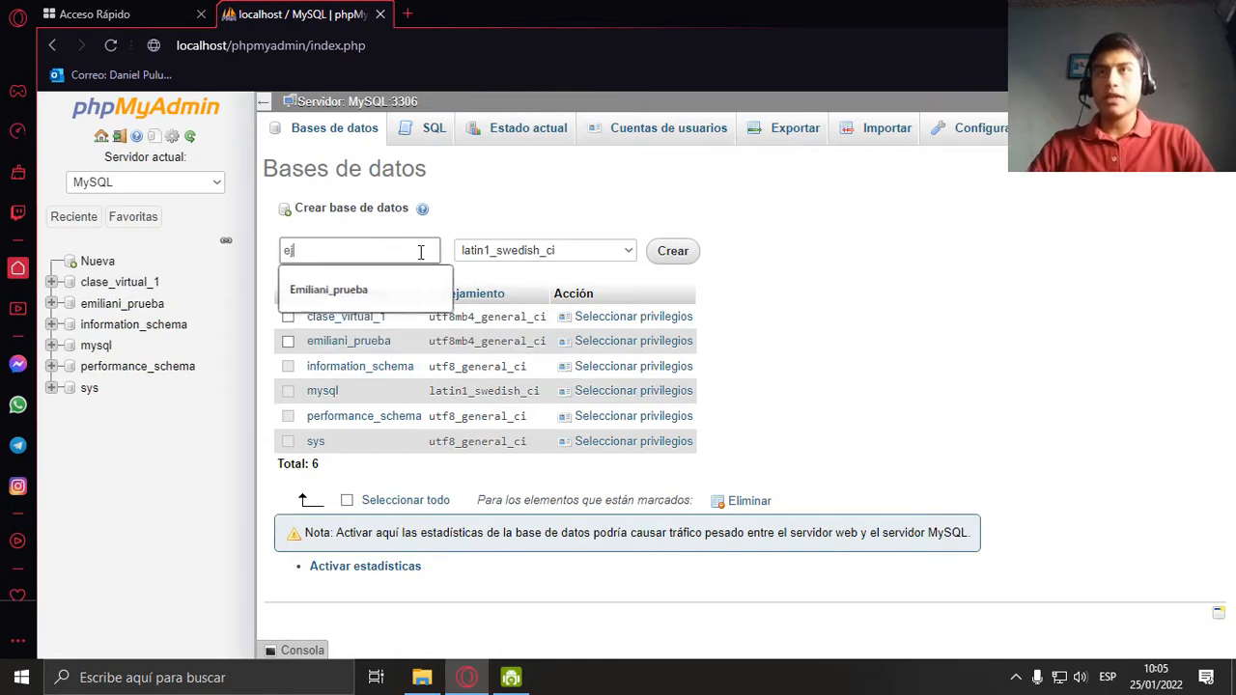
{"action": "type", "text": "emplo_ba"}
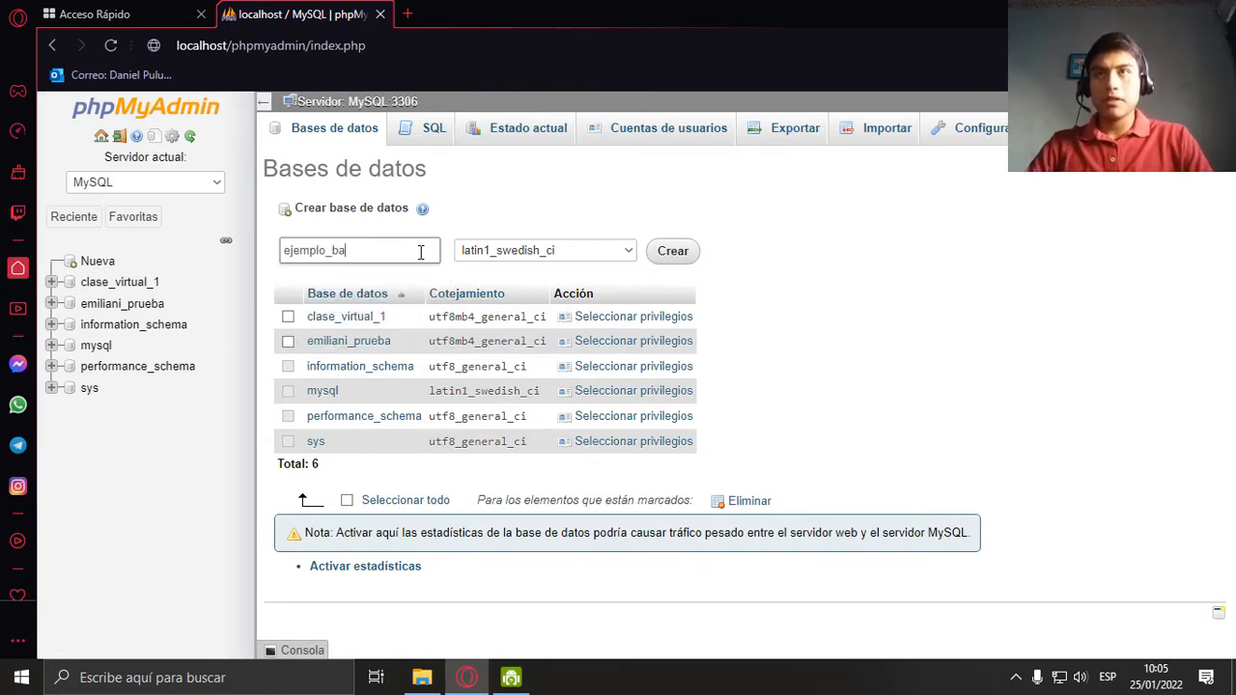
{"action": "type", "text": "se_datos"}
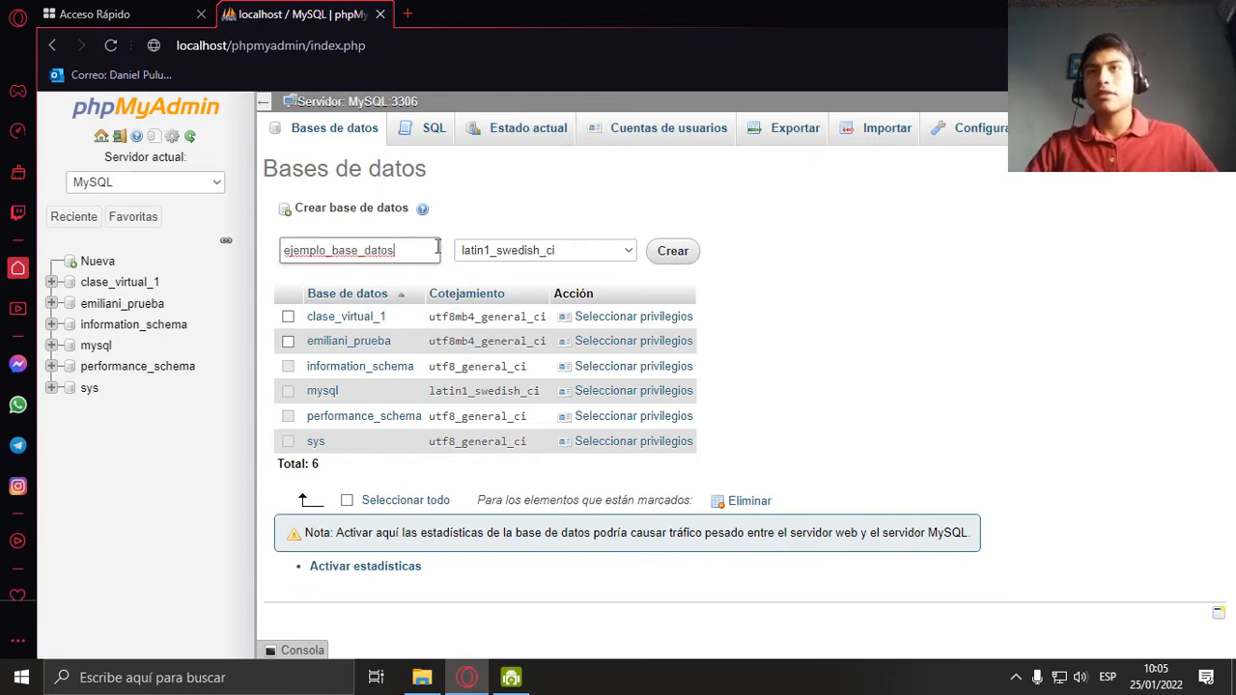
- Set the new database's collation to utf8_general_ci and create the database
{"action": "left_click", "coordinate": [628, 251]}
{"action": "scroll", "coordinate": [565, 425], "scroll_direction": "down", "scroll_amount": 5}
{"action": "scroll", "coordinate": [569, 367], "scroll_direction": "up", "scroll_amount": 6}
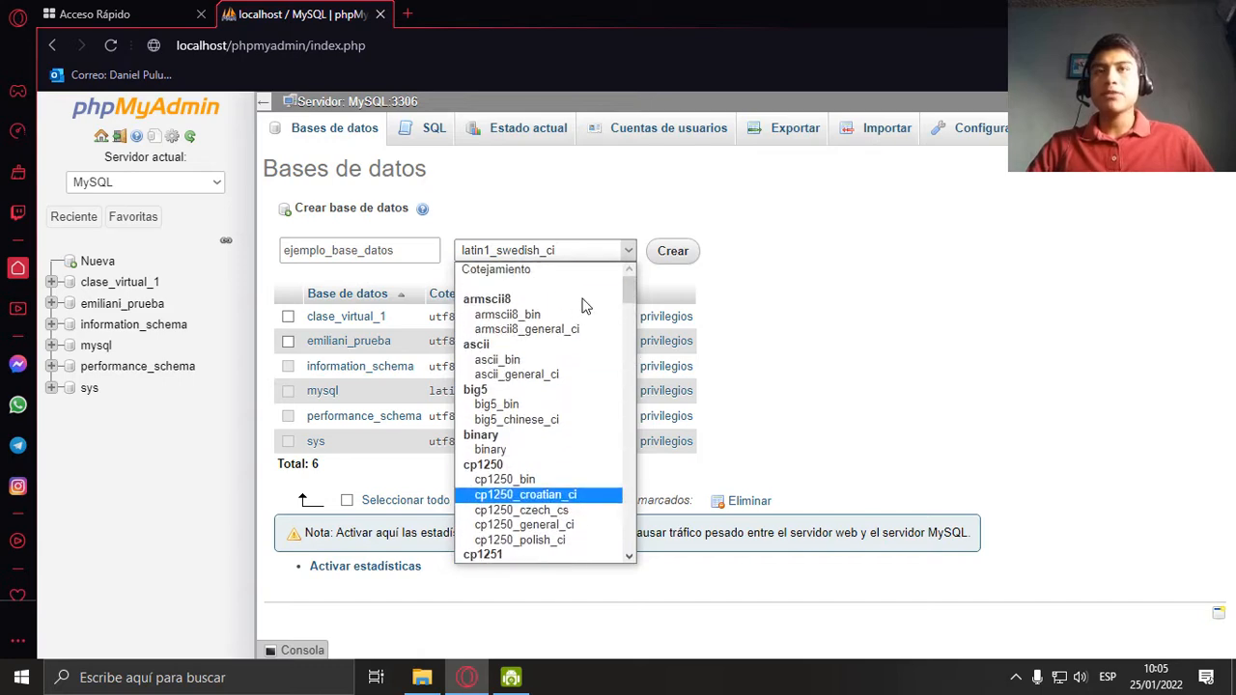
{"action": "scroll", "coordinate": [564, 328], "scroll_direction": "down", "scroll_amount": 8}
{"action": "scroll", "coordinate": [560, 367], "scroll_direction": "down", "scroll_amount": 15}
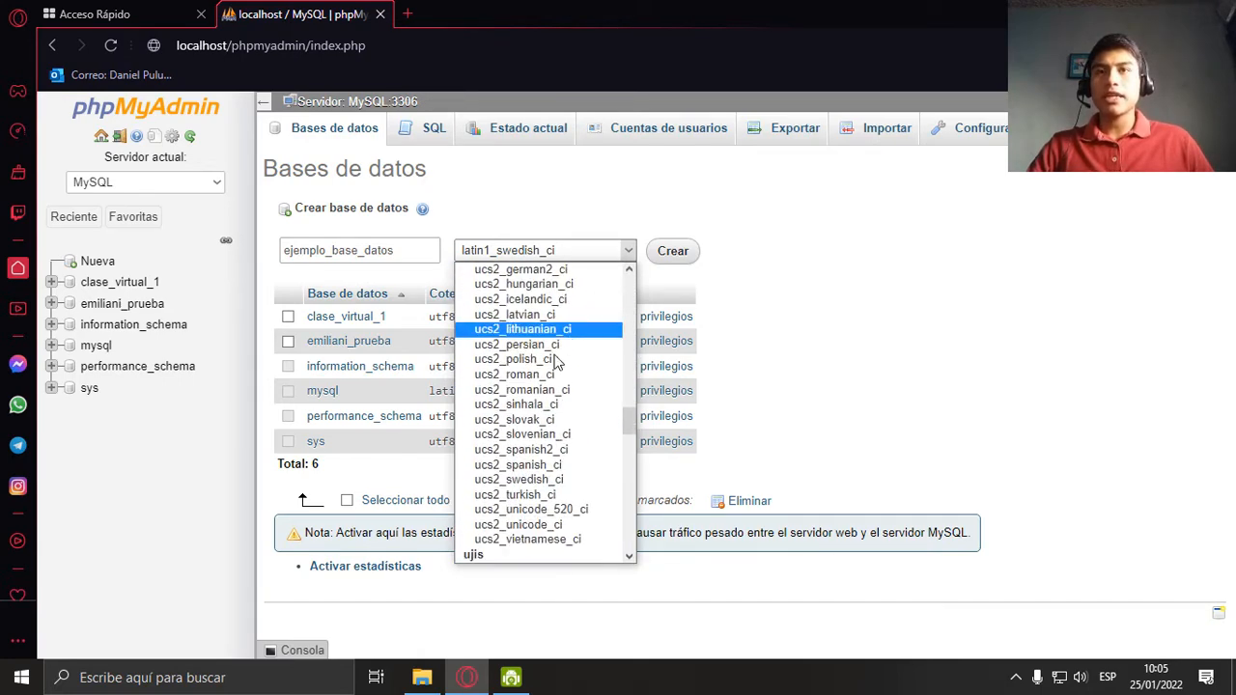
{"action": "scroll", "coordinate": [558, 408], "scroll_direction": "down", "scroll_amount": 10}
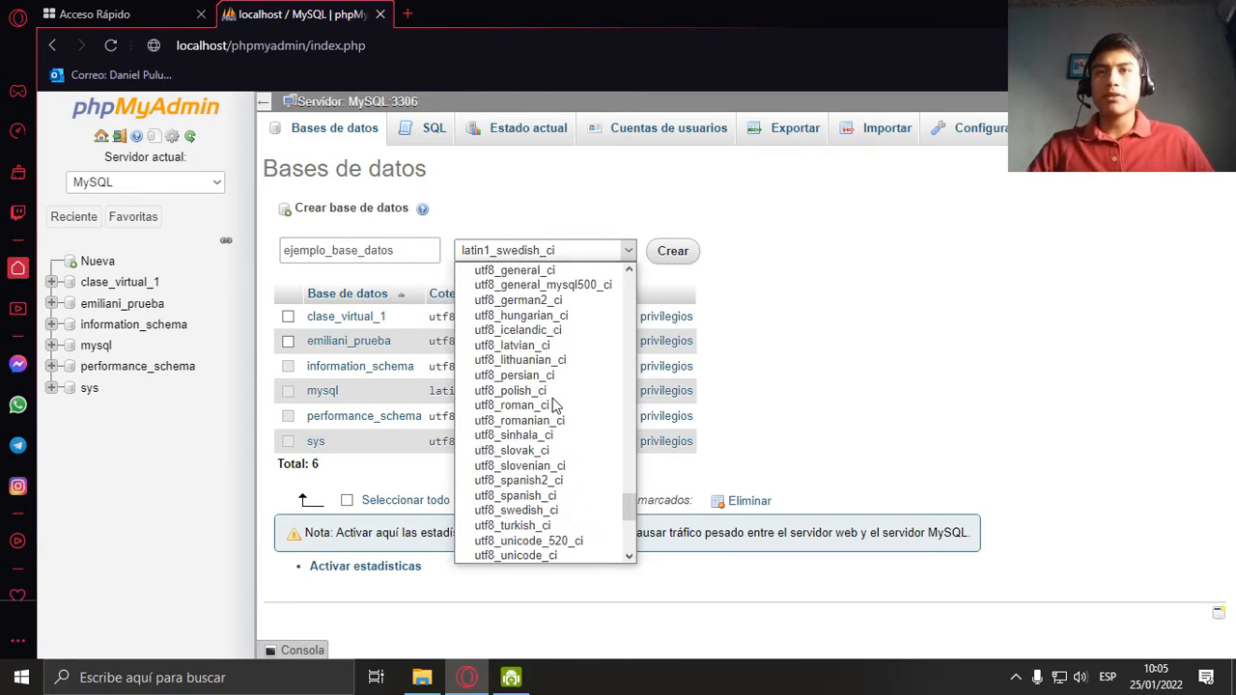
{"action": "scroll", "coordinate": [546, 439], "scroll_direction": "up", "scroll_amount": 6}
{"action": "scroll", "coordinate": [541, 444], "scroll_direction": "down", "scroll_amount": 6}
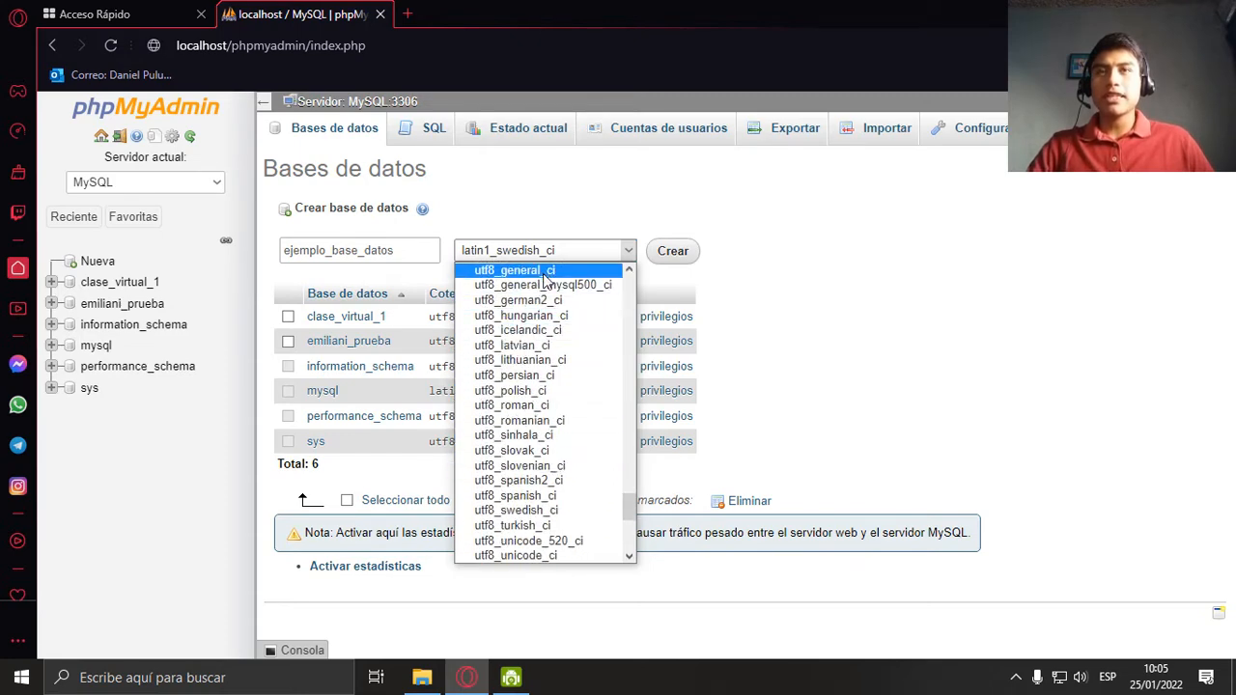
{"action": "left_click", "coordinate": [546, 272]}
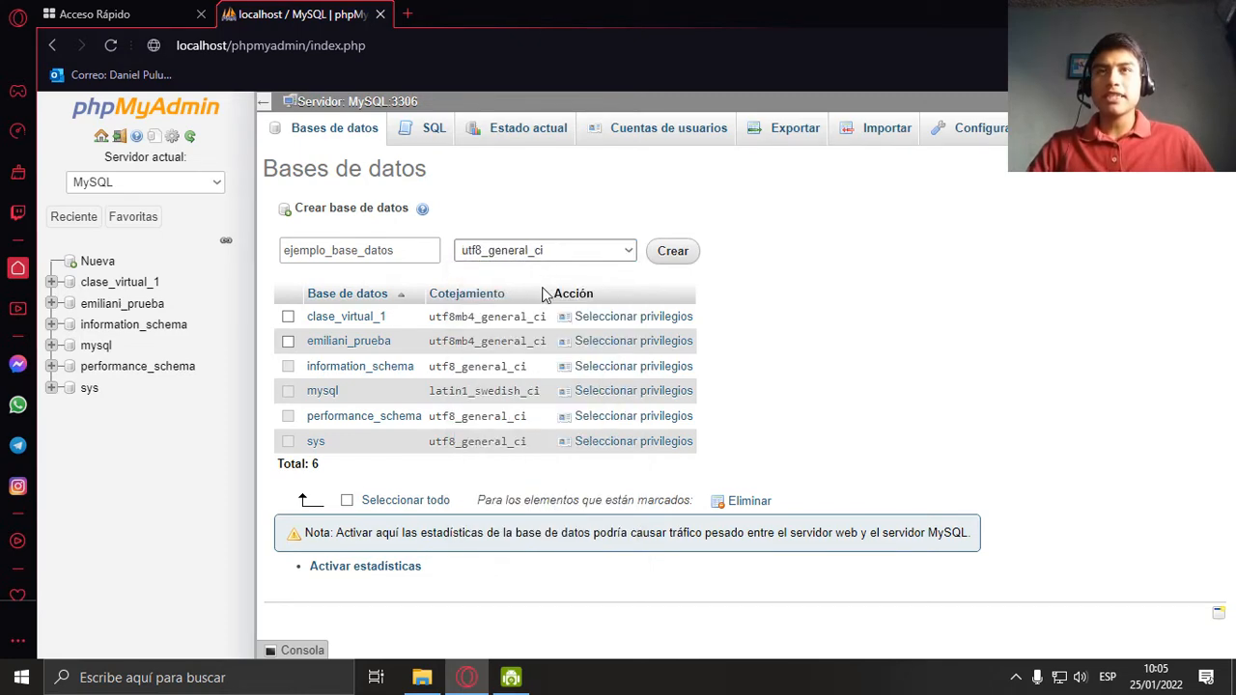
{"action": "left_click", "coordinate": [673, 253]}
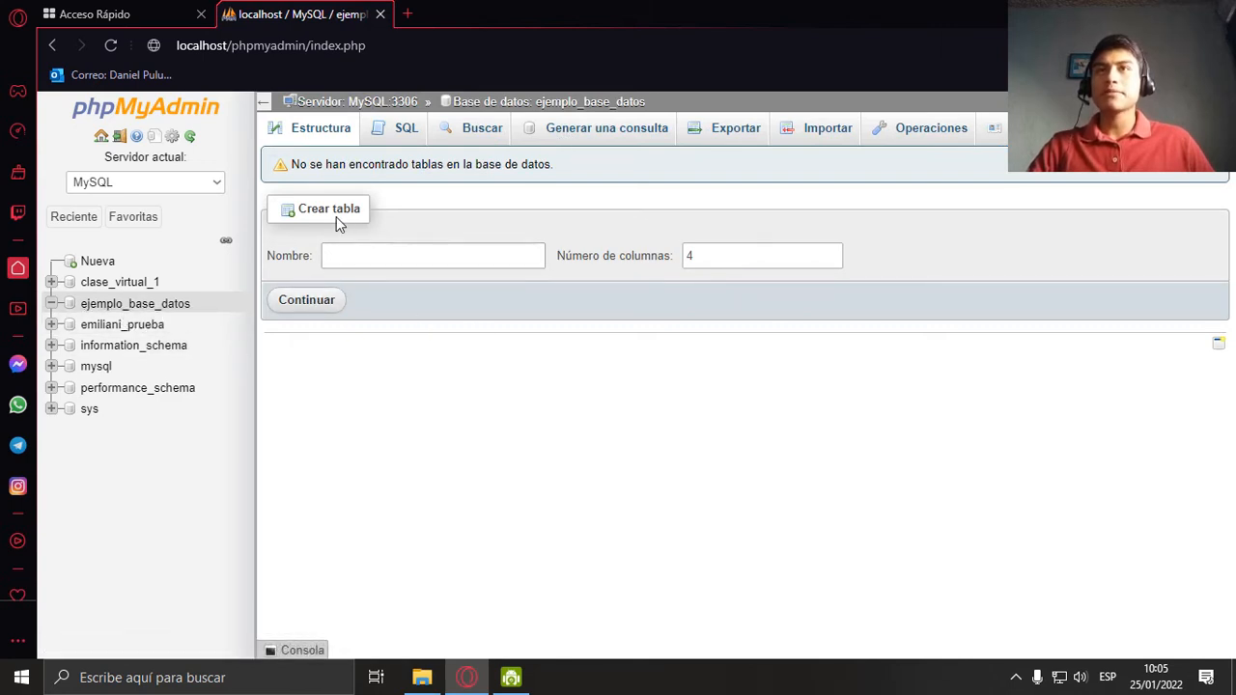
- Start a new table named tablaej with 4 columns in the ejemplo_base_datos database
{"action": "left_click", "coordinate": [434, 254]}
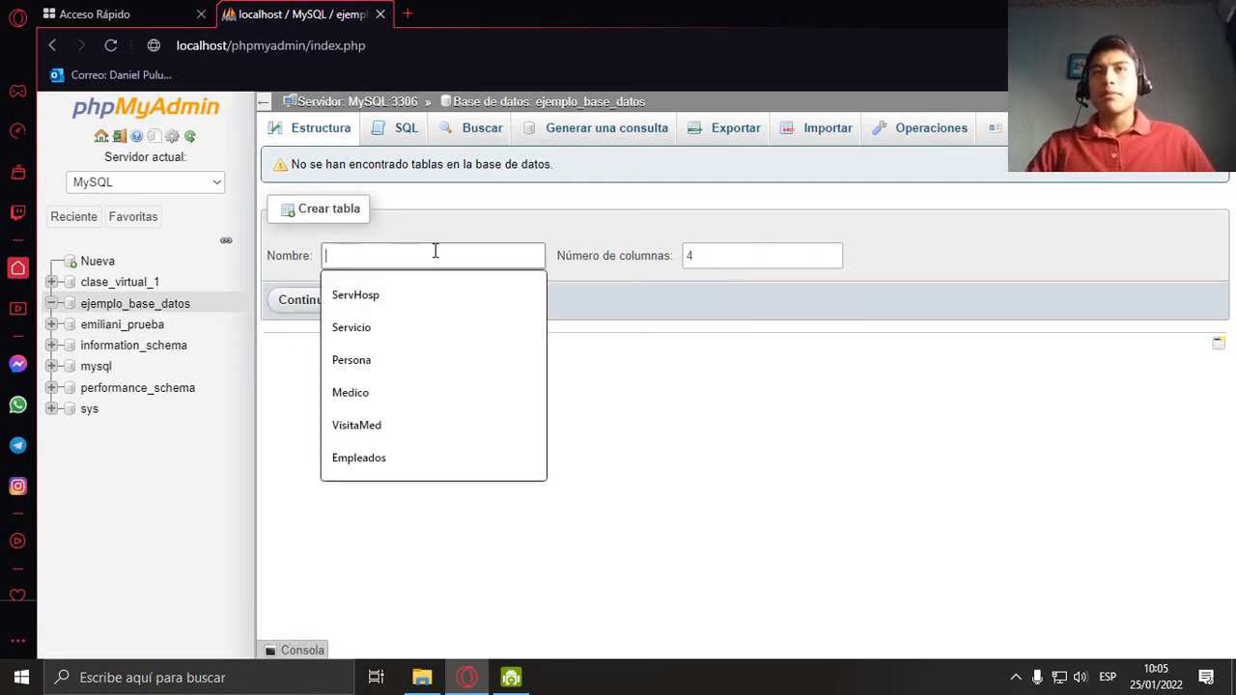
{"action": "type", "text": "tabla"}
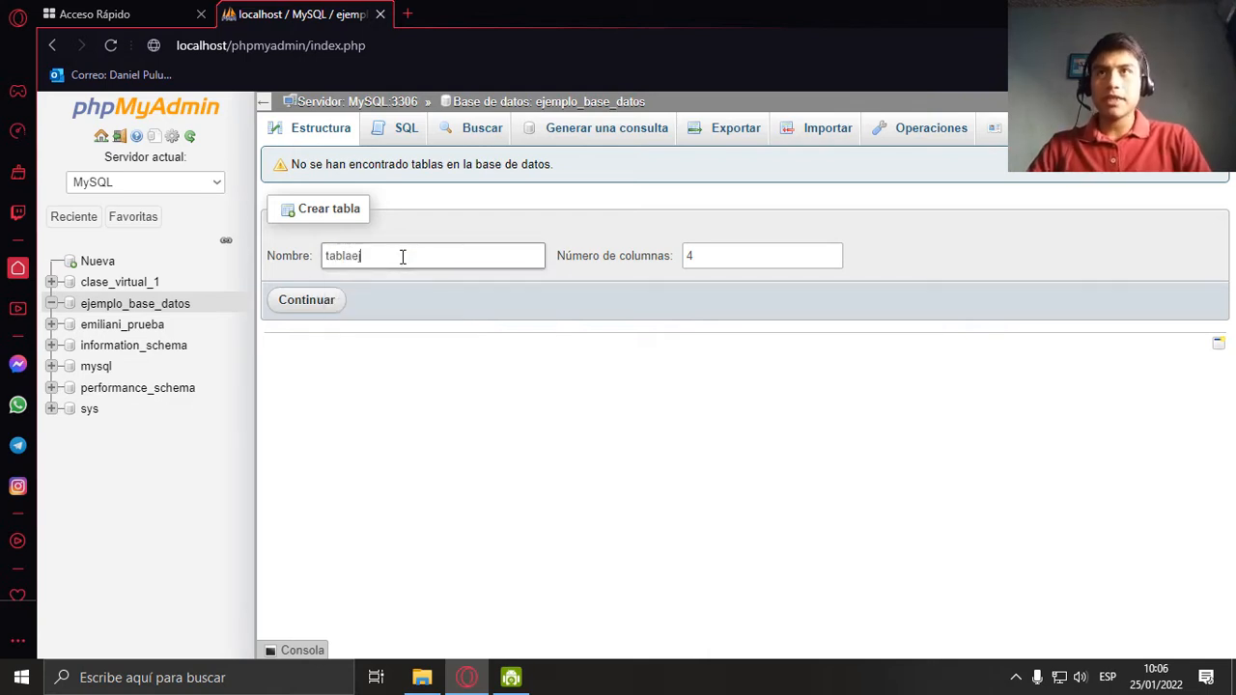
{"action": "type", "text": "ej"}
{"action": "left_click", "coordinate": [769, 257]}
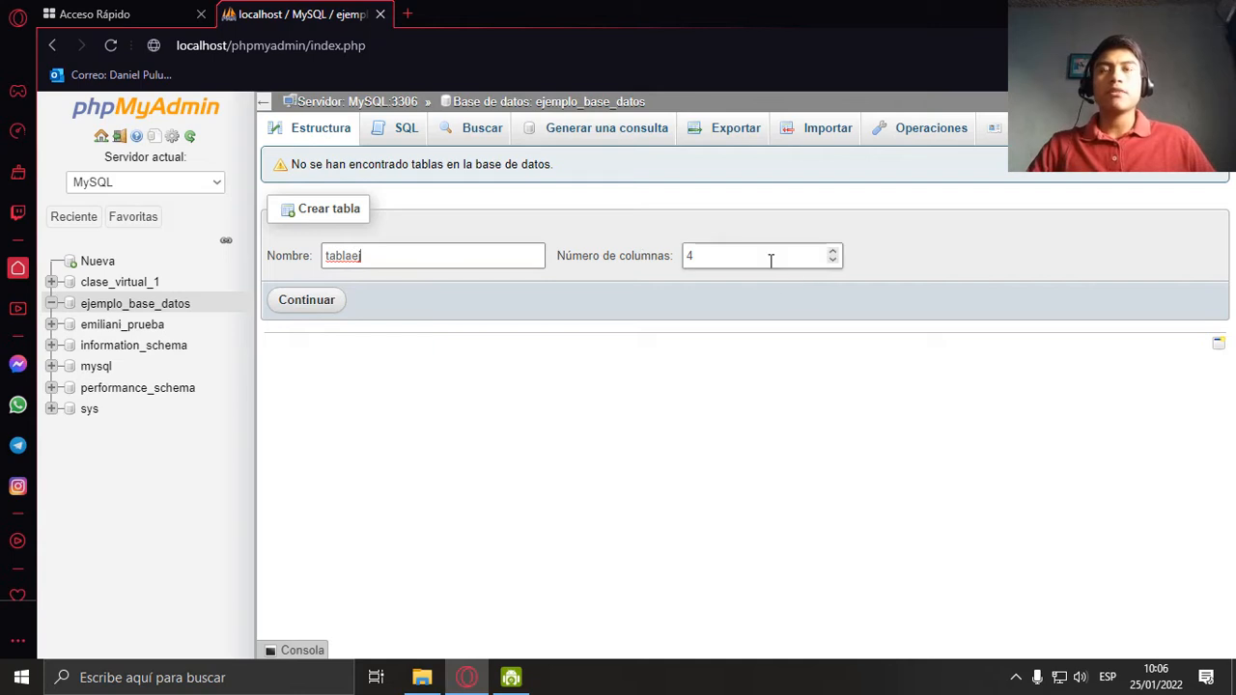
{"action": "double_click", "coordinate": [690, 257]}
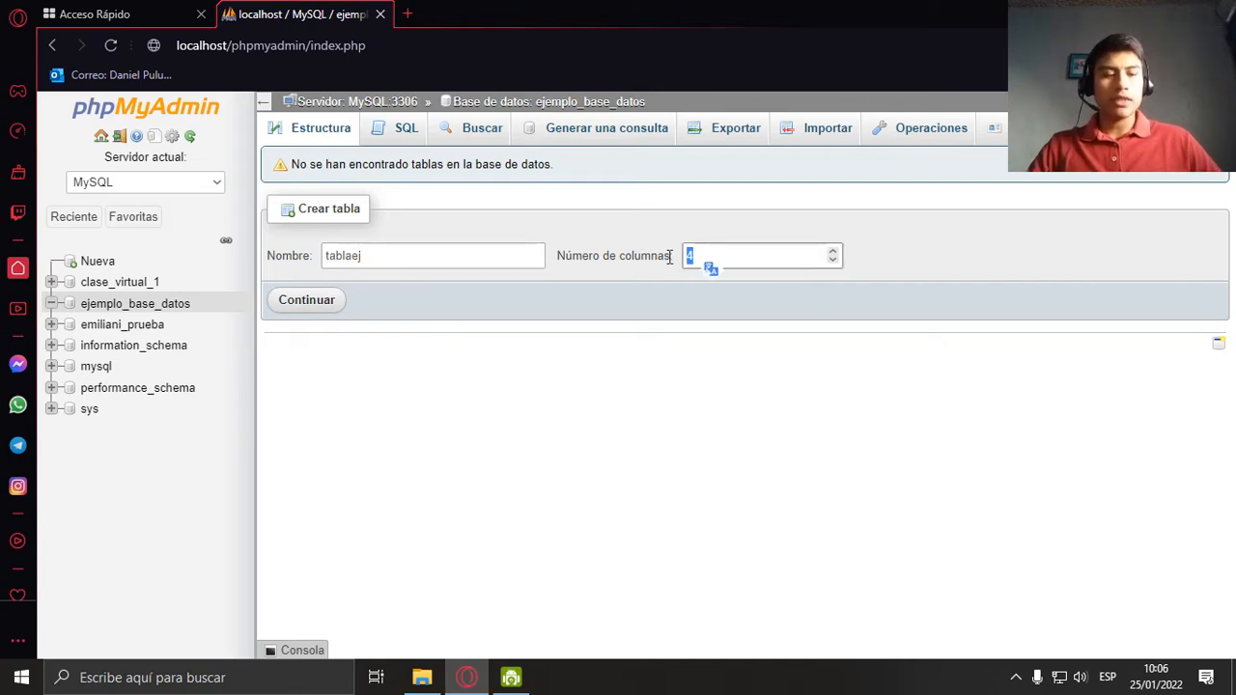
{"action": "left_click", "coordinate": [292, 301]}
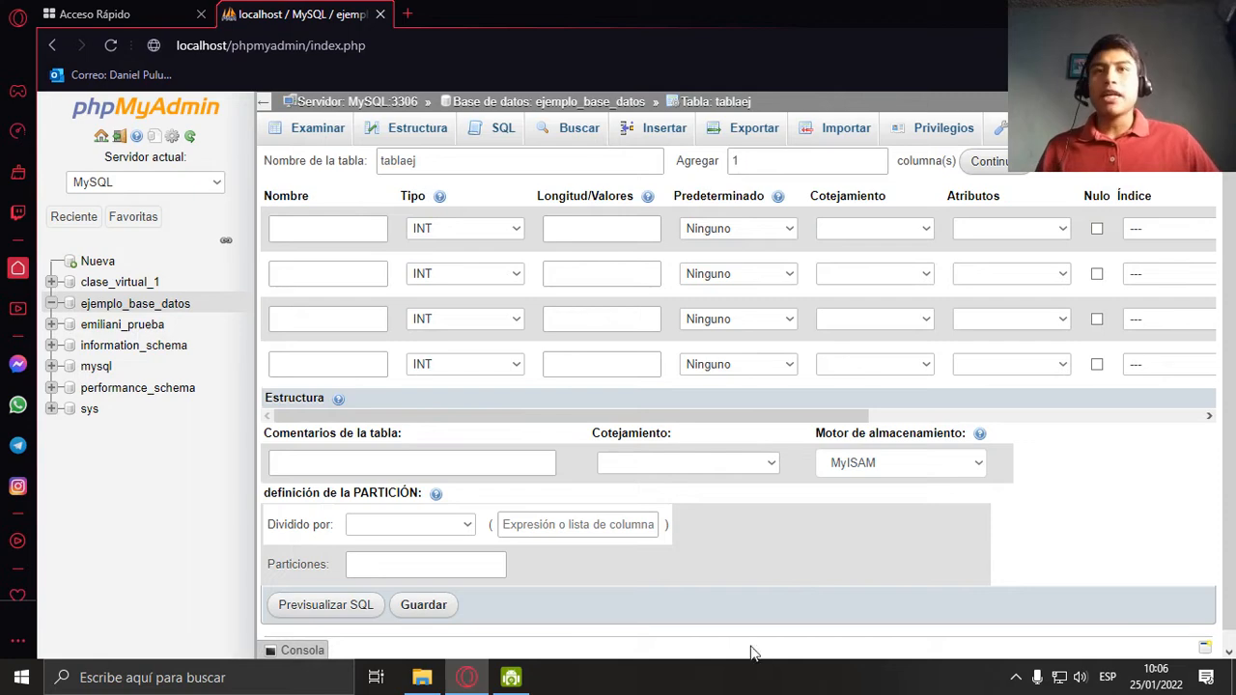
- Examine the column definition form and the attribute options available for the first column of tablaej
{"action": "scroll", "coordinate": [763, 618], "scroll_direction": "down", "scroll_amount": 1}
{"action": "scroll", "coordinate": [826, 555], "scroll_direction": "up", "scroll_amount": 1}
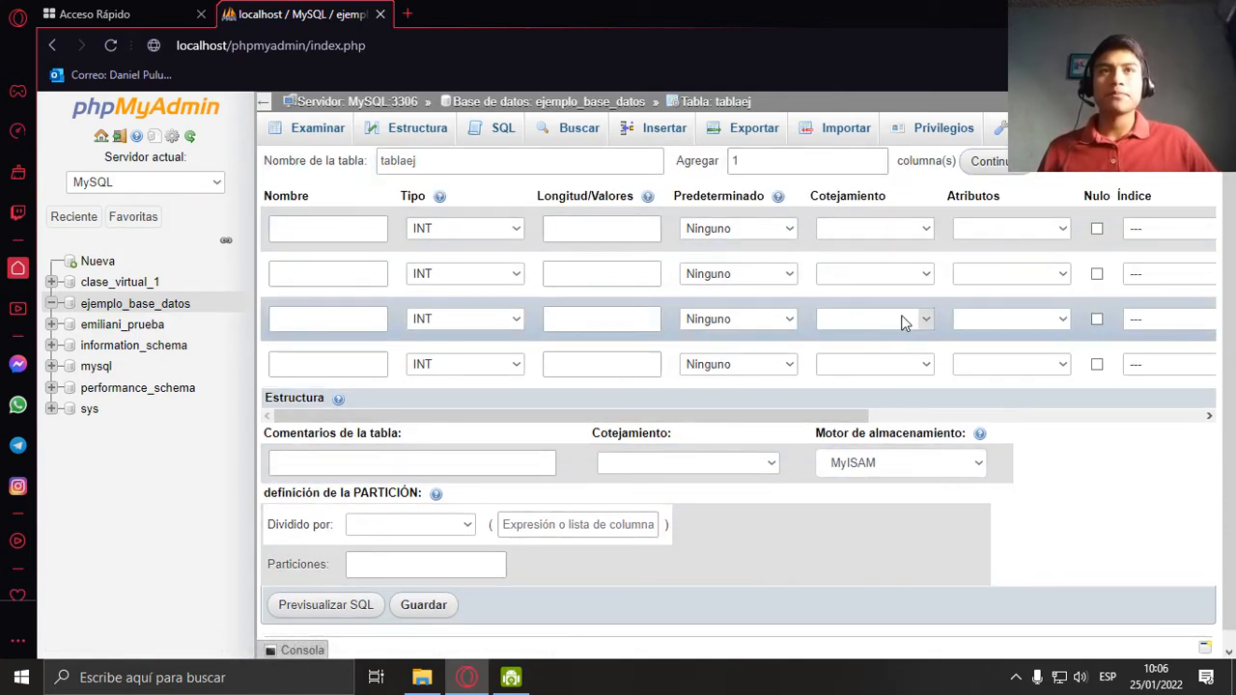
{"action": "left_click", "coordinate": [1060, 230]}
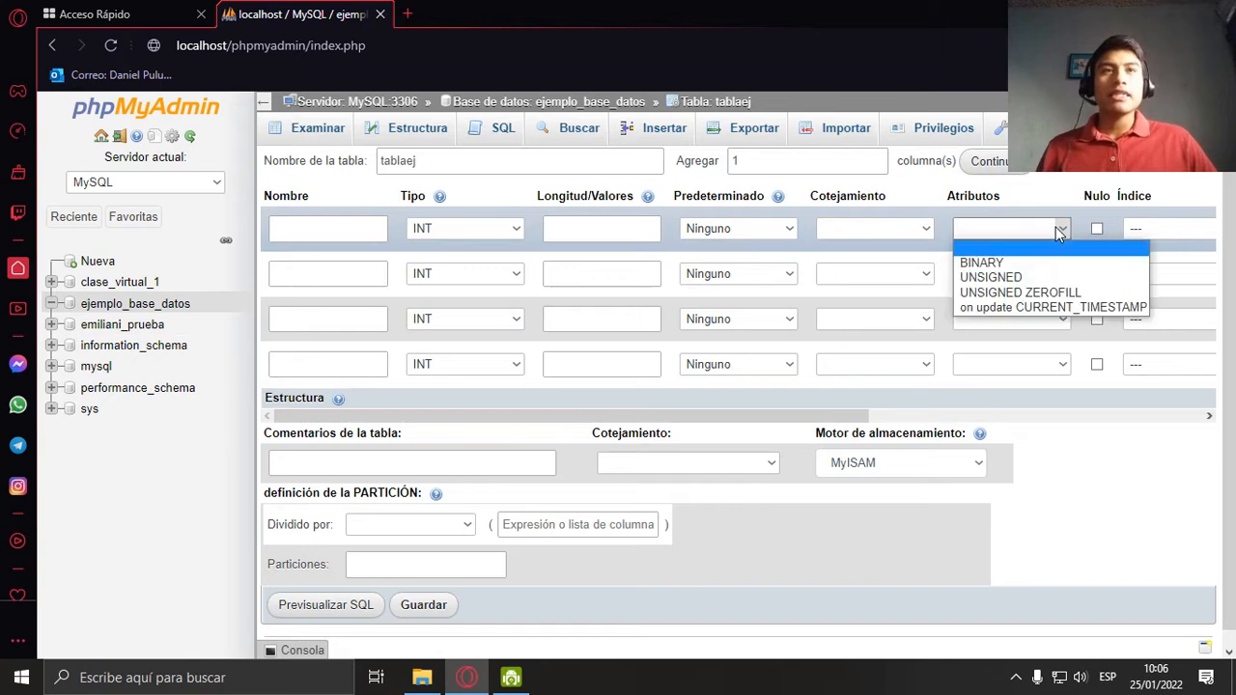
{"action": "left_click", "coordinate": [1059, 230]}
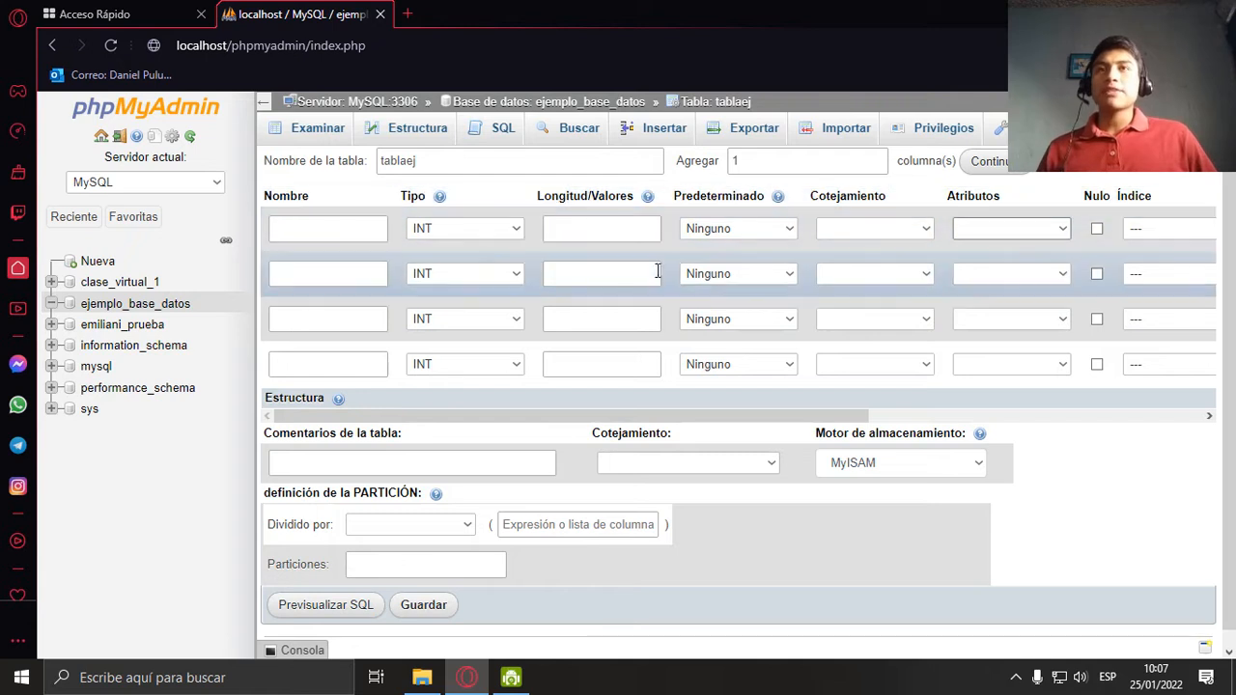
{"action": "left_click", "coordinate": [332, 222]}
{"action": "left_click", "coordinate": [1129, 483]}
{"action": "left_click", "coordinate": [337, 235]}
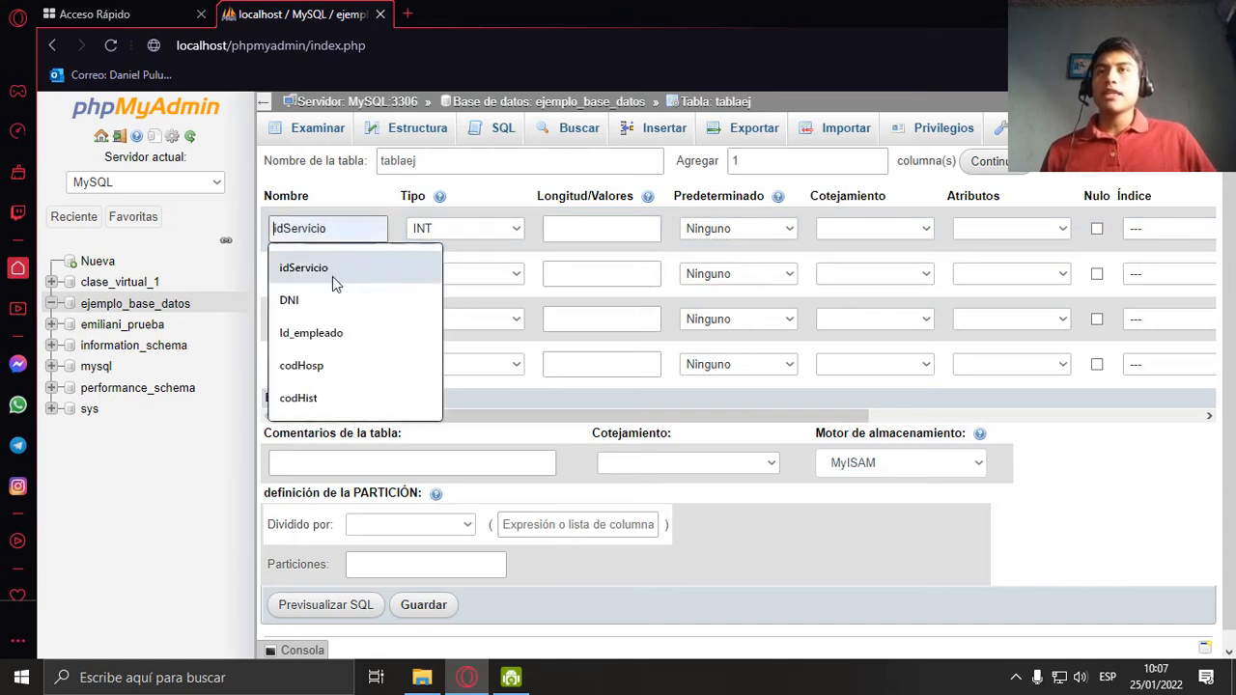
{"action": "left_click", "coordinate": [1056, 512]}
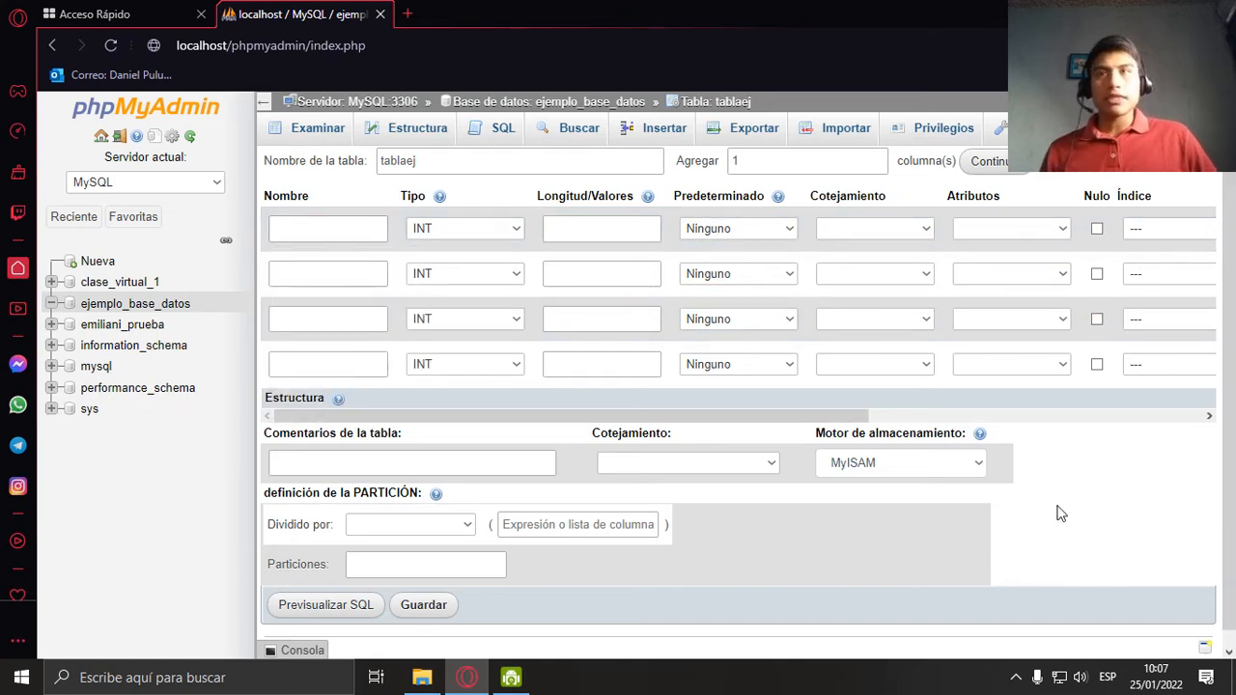
{"action": "left_click", "coordinate": [326, 230]}
{"action": "left_click", "coordinate": [1146, 474]}
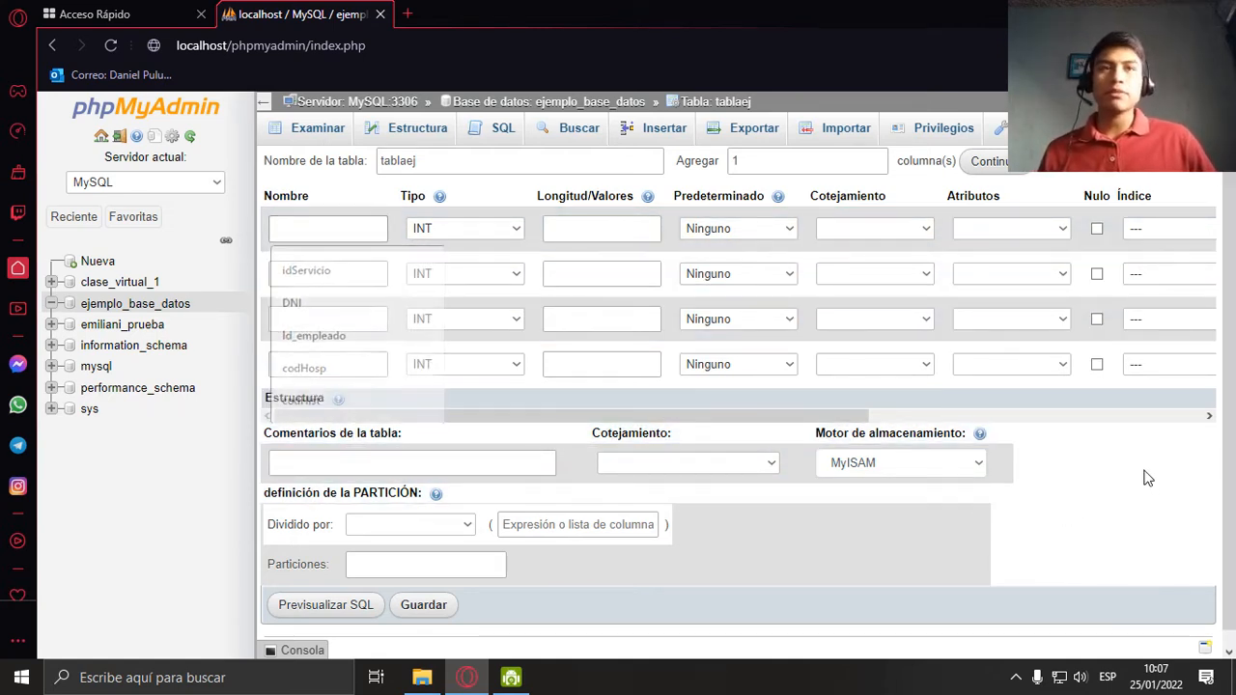
- Name the first column of tablaej Codigo and the second column Nombre_A
{"action": "left_click", "coordinate": [366, 230]}
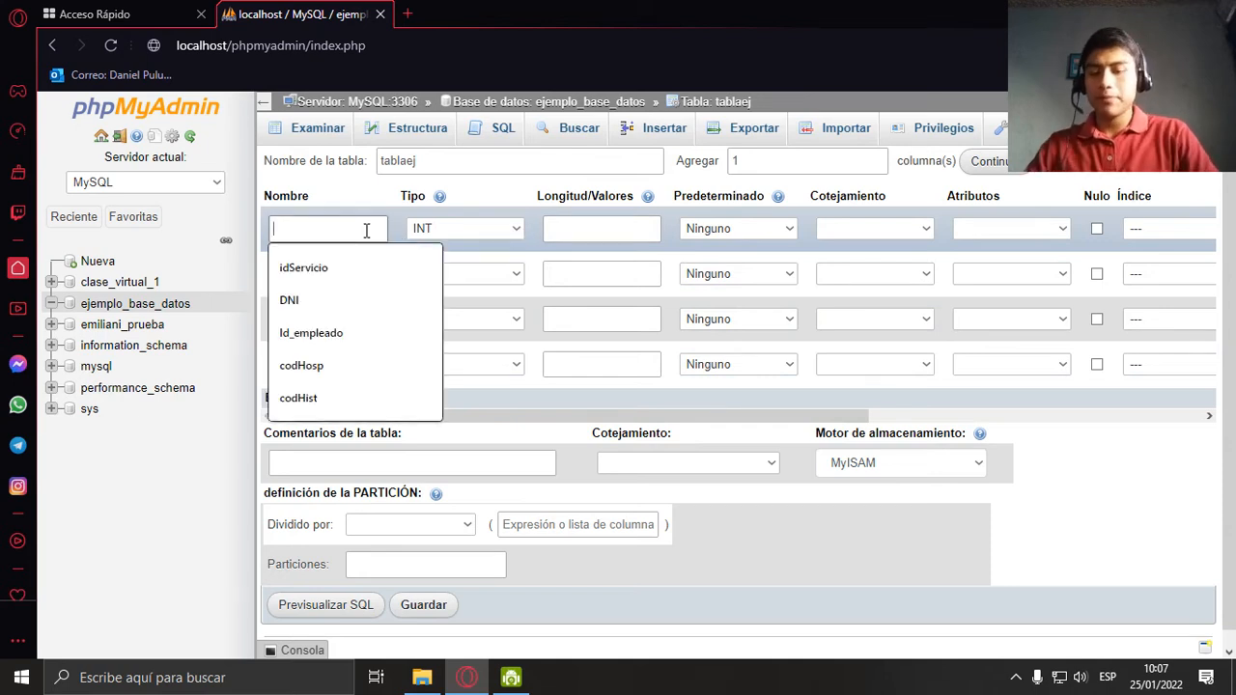
{"action": "type", "text": "Codigo"}
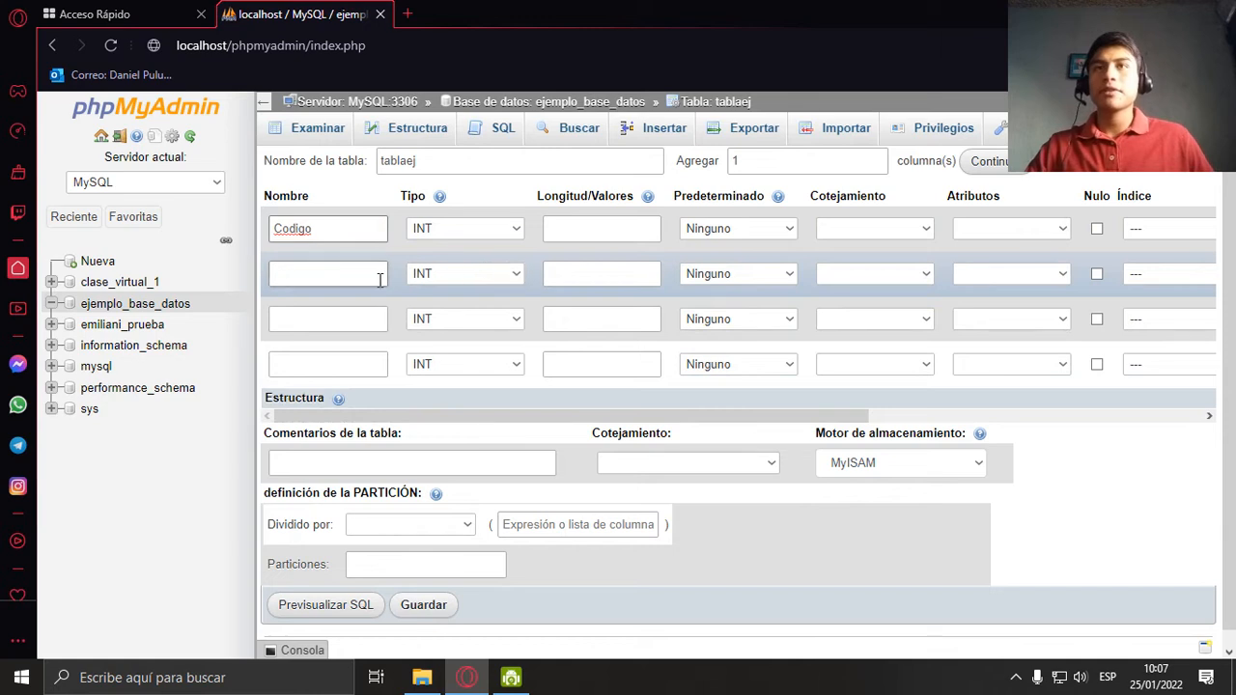
{"action": "left_click", "coordinate": [377, 278]}
{"action": "type", "text": "Nom"}
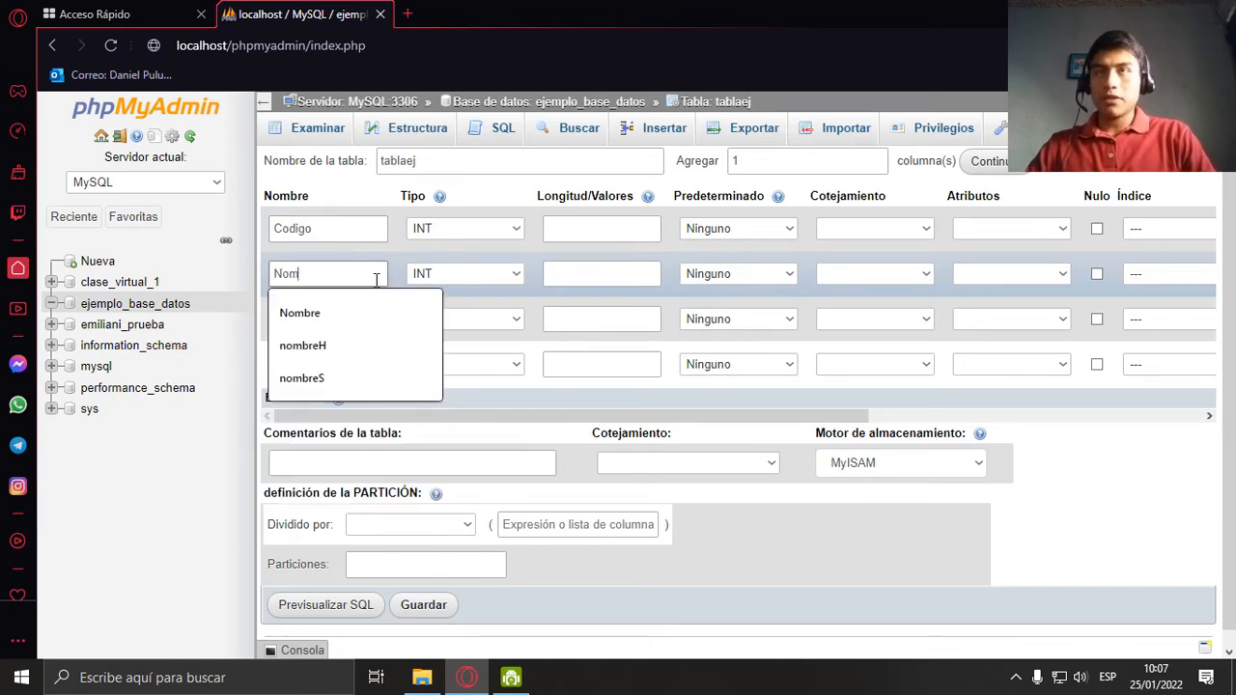
{"action": "type", "text": "bre_A"}
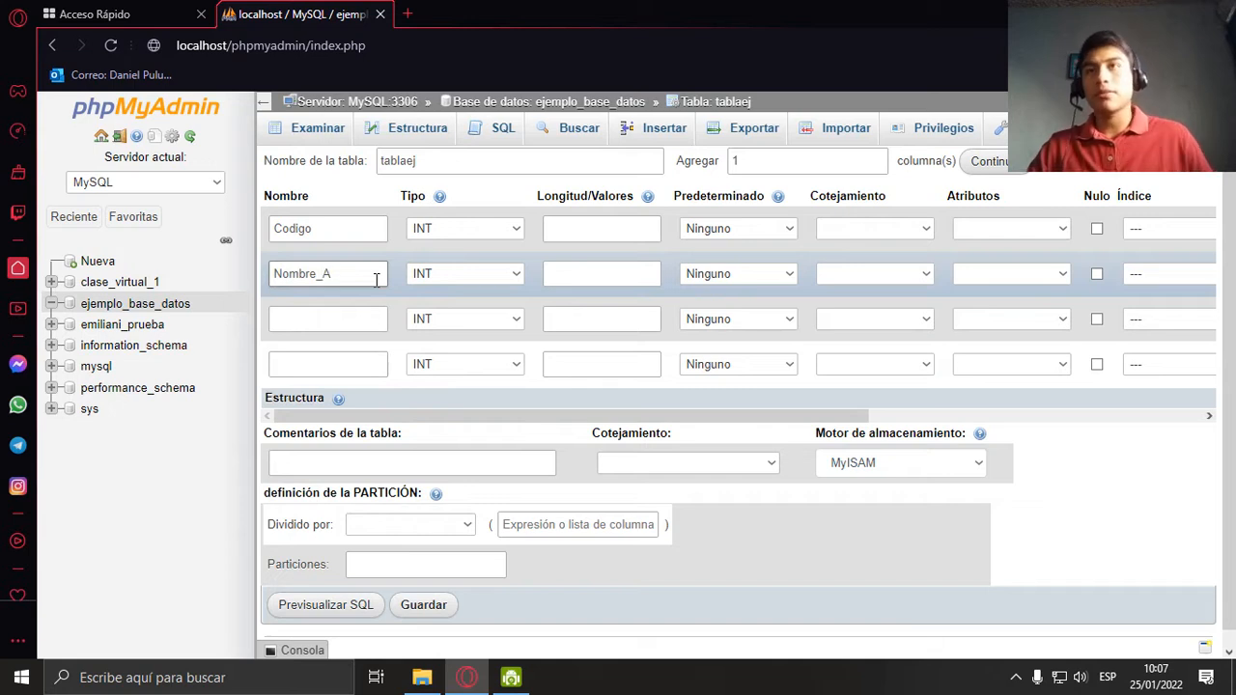
- Name the third column Primer_apellido and the fourth column Segundo_Apellido
{"action": "left_click", "coordinate": [373, 326]}
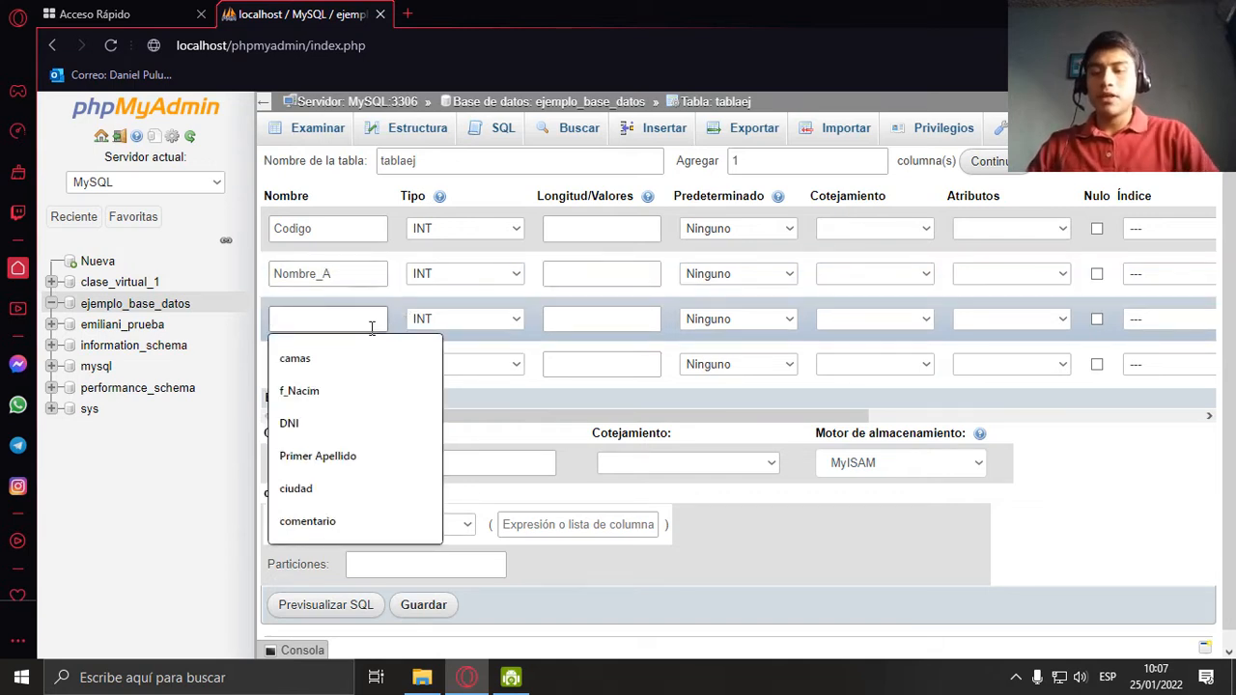
{"action": "type", "text": "Ap"}
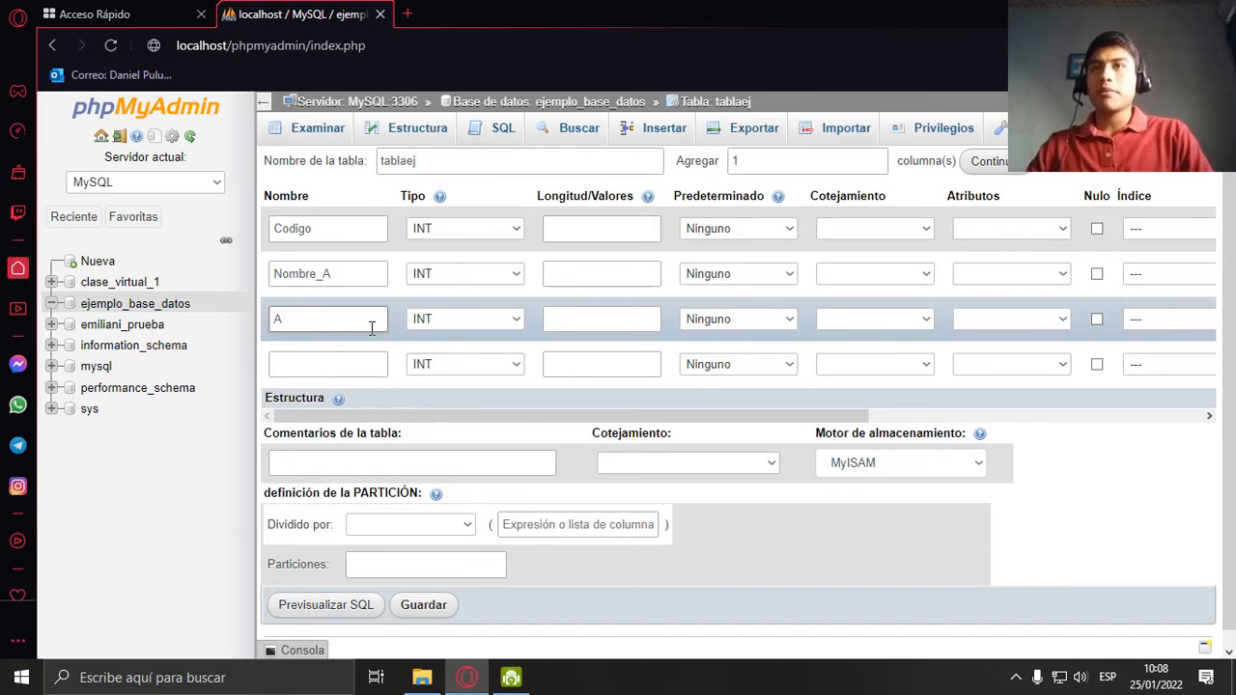
{"action": "type", "text": "P"}
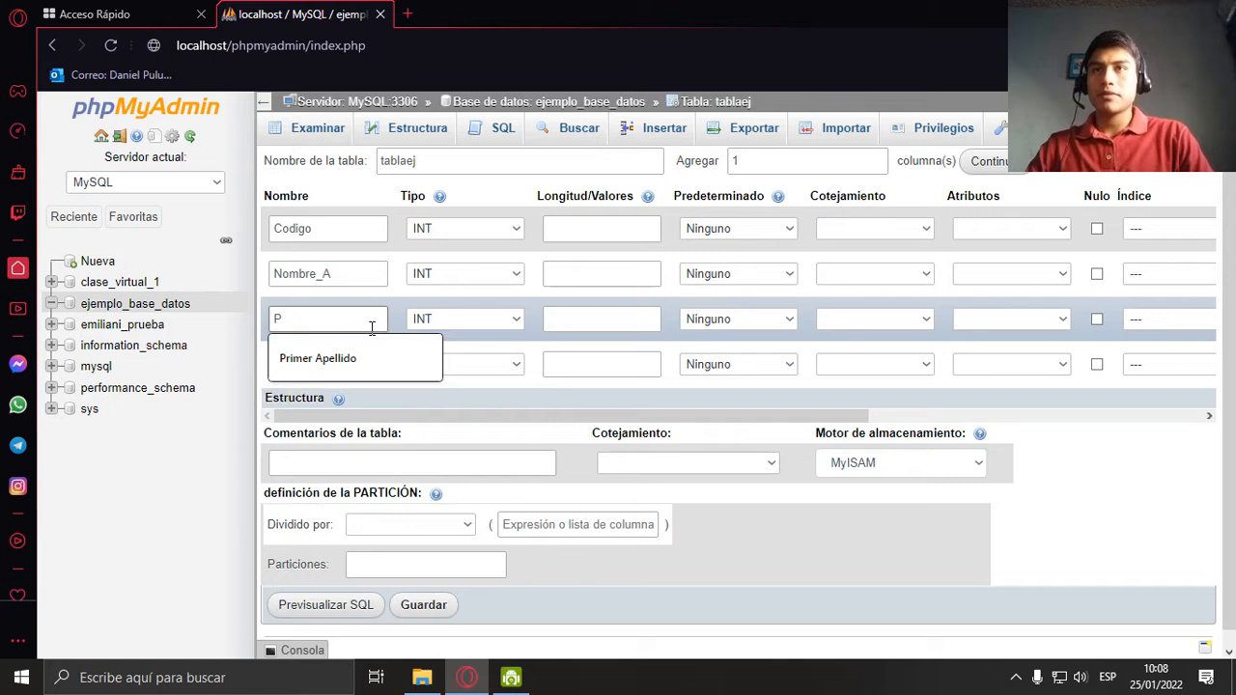
{"action": "type", "text": "rimer_apellido"}
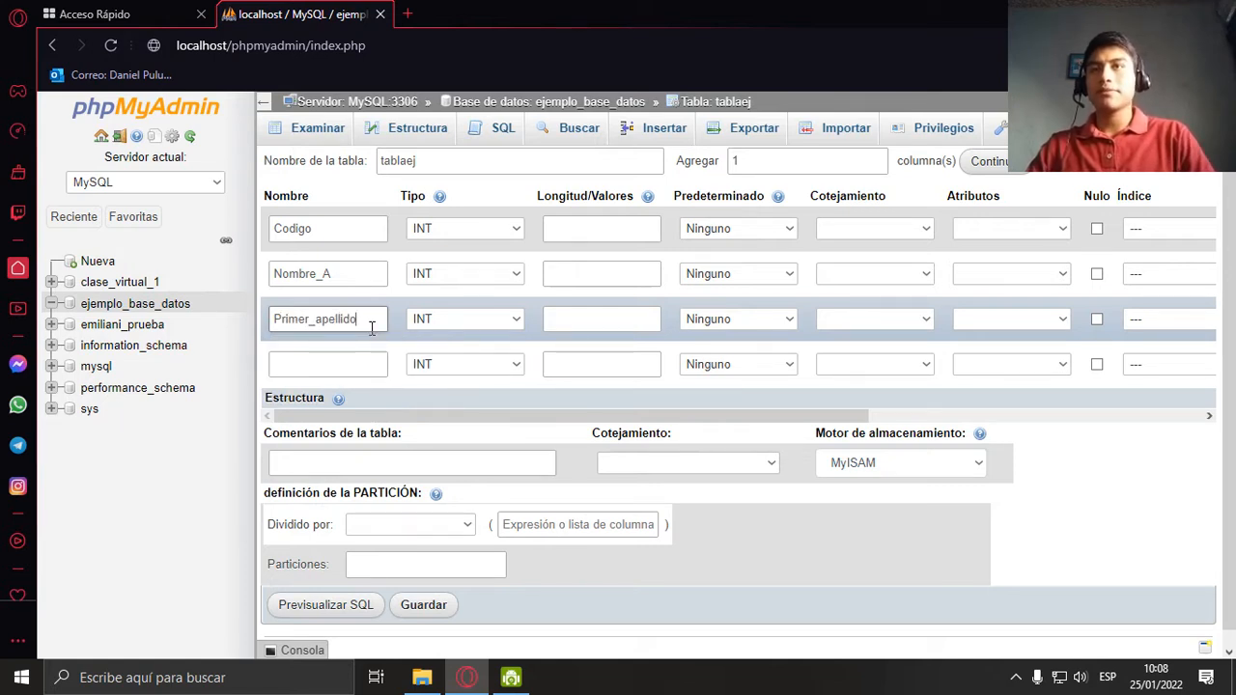
{"action": "left_click", "coordinate": [354, 363]}
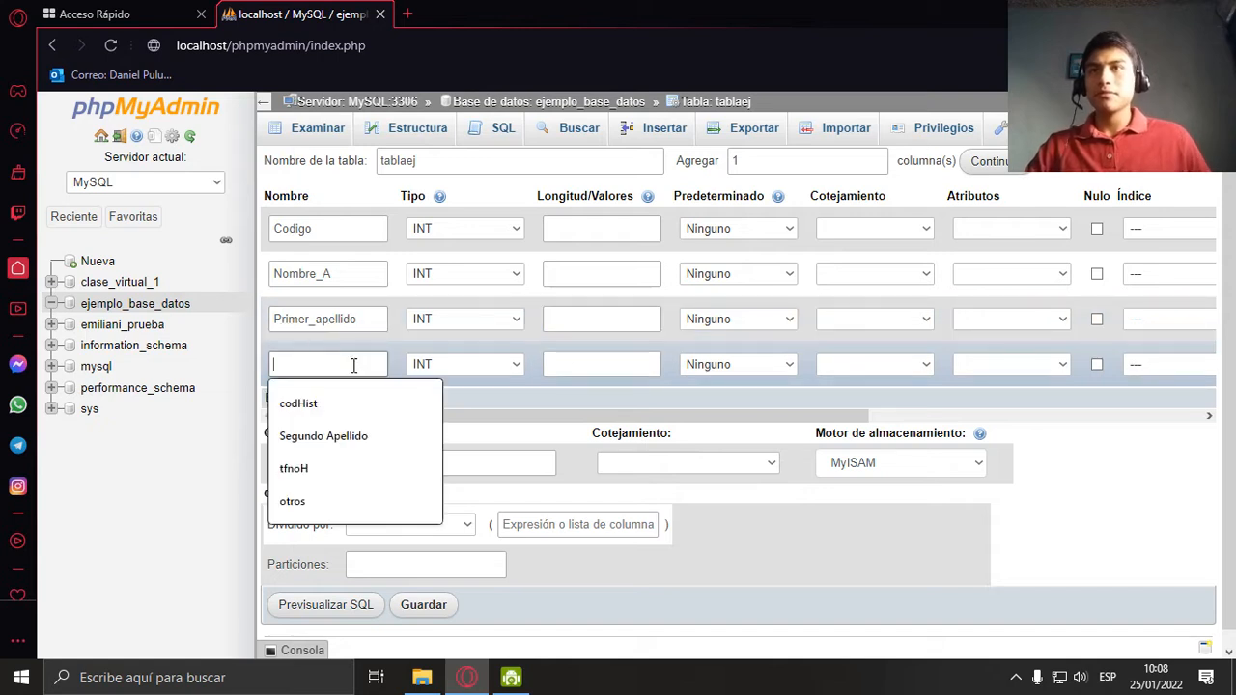
{"action": "type", "text": "Segundo"}
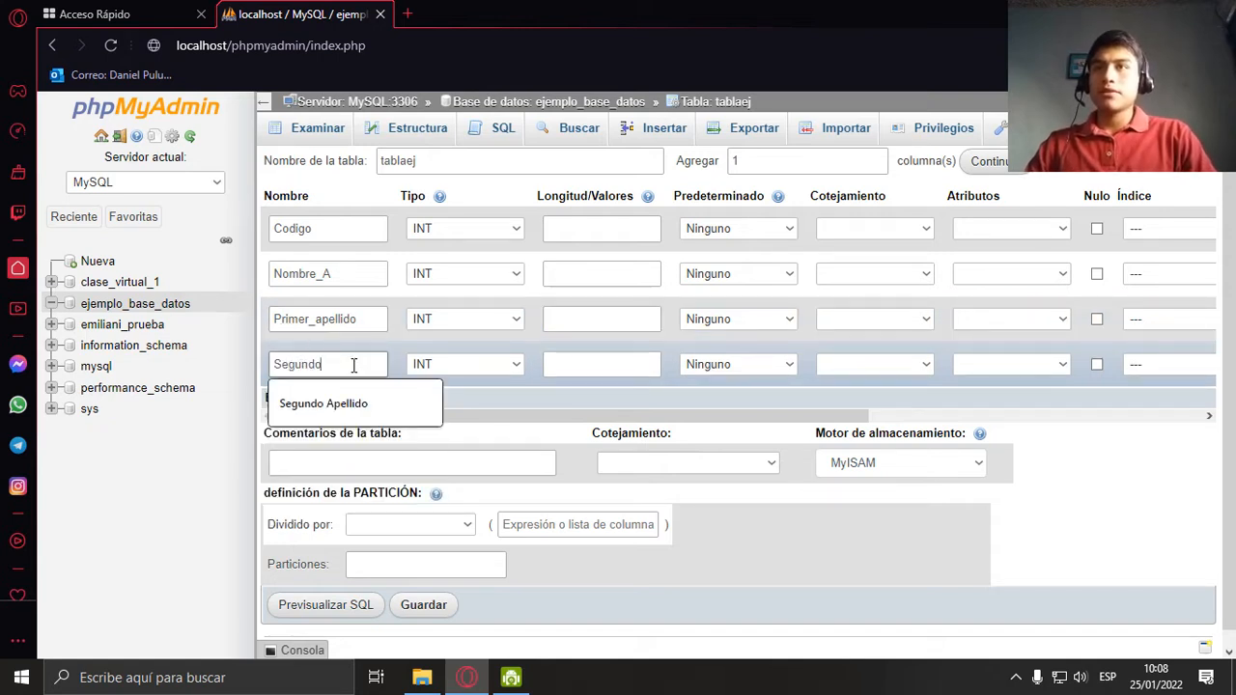
{"action": "type", "text": "_Apellido"}
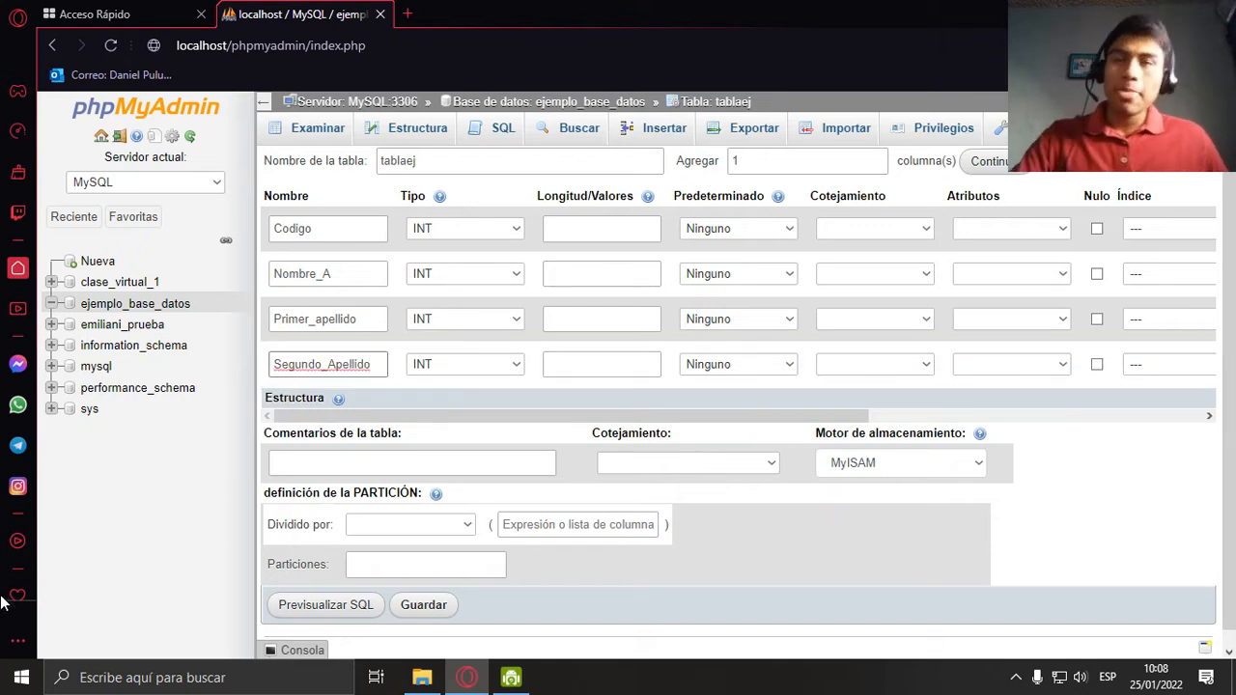
- Look through the data types available for the Codigo and Nombre_A columns
{"action": "left_click", "coordinate": [522, 233]}
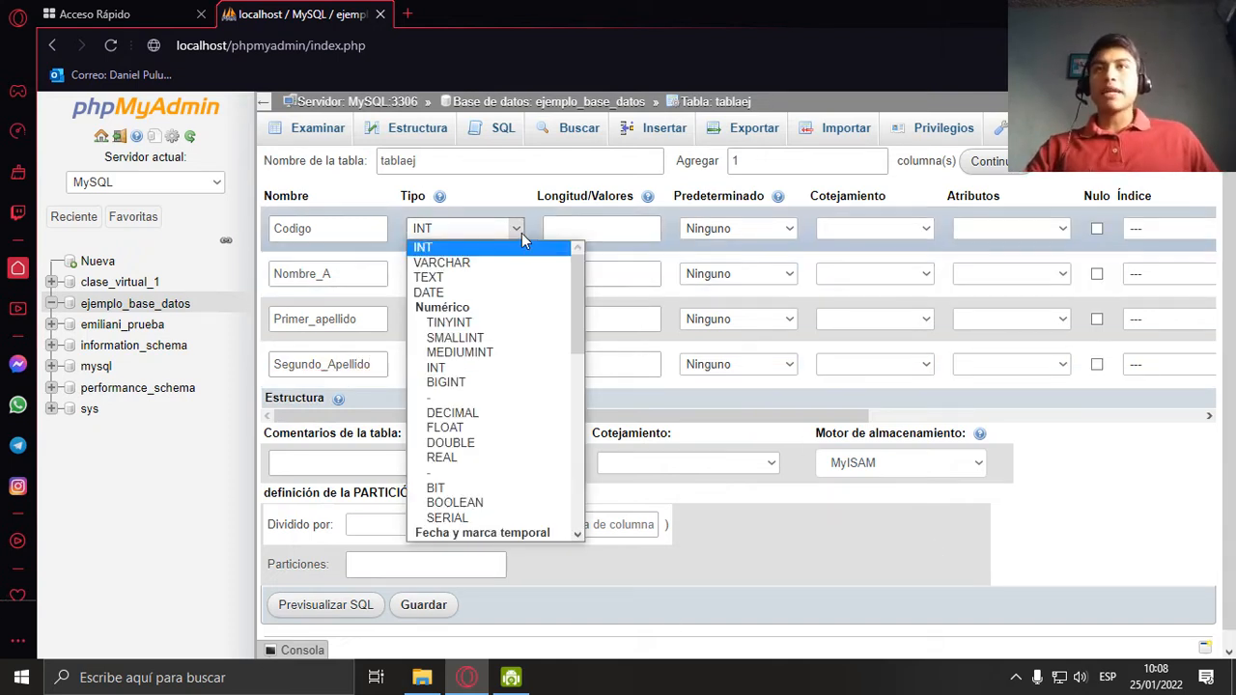
{"action": "scroll", "coordinate": [456, 335], "scroll_direction": "down", "scroll_amount": 5}
{"action": "scroll", "coordinate": [503, 287], "scroll_direction": "up", "scroll_amount": 3}
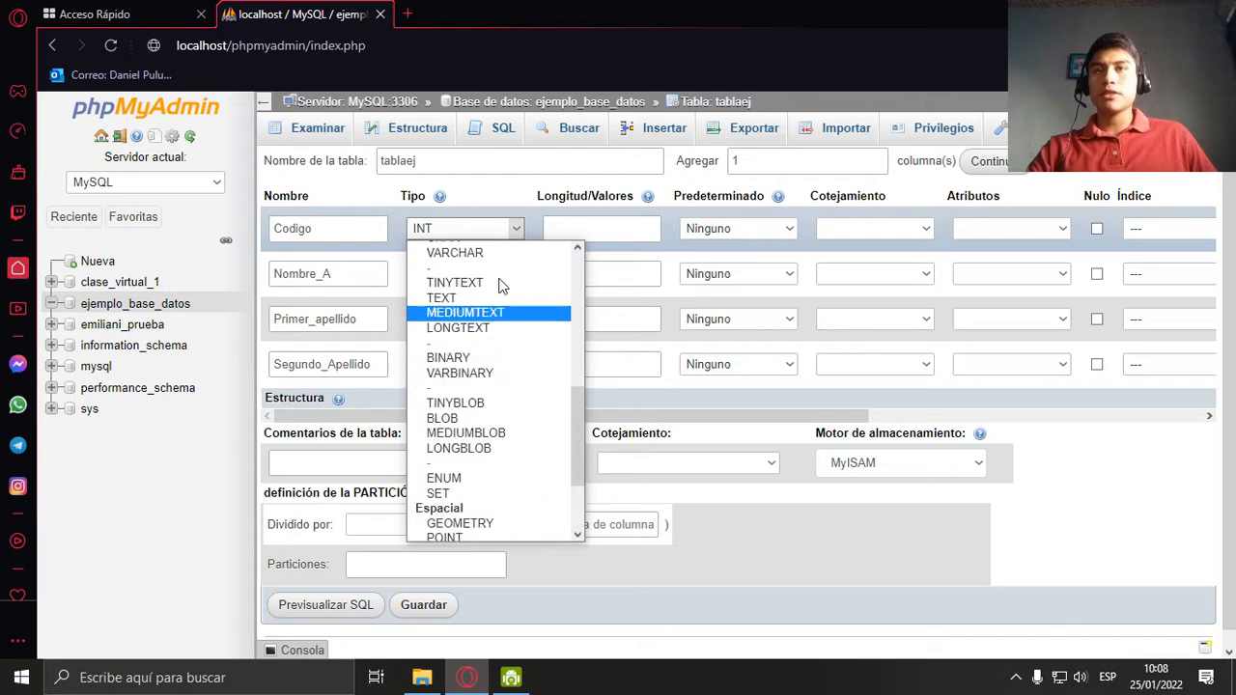
{"action": "left_click", "coordinate": [521, 231]}
{"action": "left_click", "coordinate": [517, 275]}
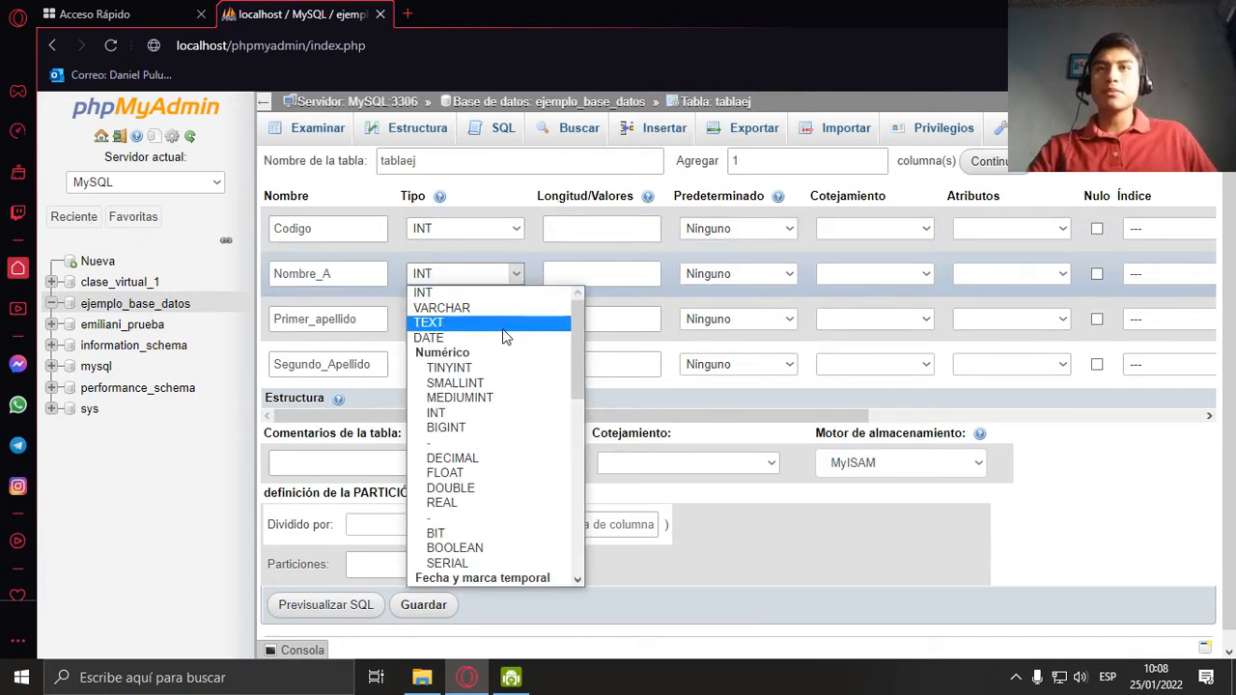
{"action": "scroll", "coordinate": [488, 386], "scroll_direction": "down", "scroll_amount": 10}
{"action": "left_click", "coordinate": [605, 468]}
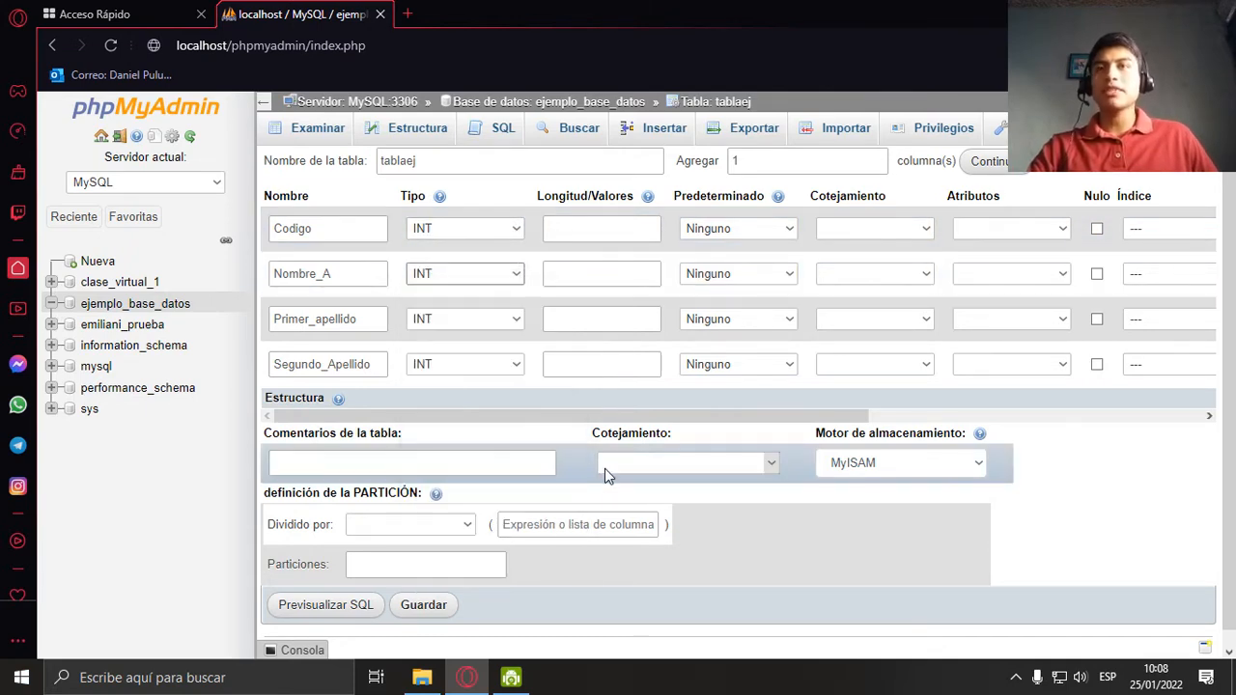
- Choose INT as the data type of the Codigo column
{"action": "left_click", "coordinate": [515, 230]}
{"action": "scroll", "coordinate": [488, 331], "scroll_direction": "down", "scroll_amount": 2}
{"action": "scroll", "coordinate": [504, 288], "scroll_direction": "up", "scroll_amount": 2}
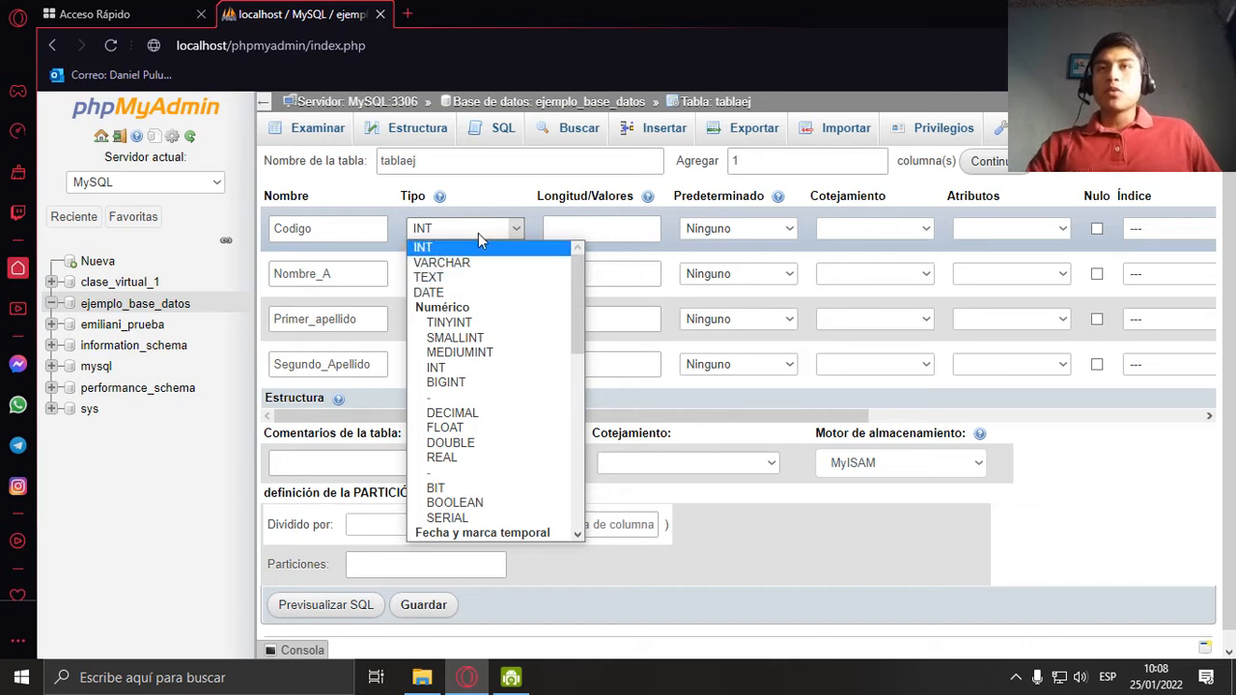
{"action": "left_click", "coordinate": [480, 253]}
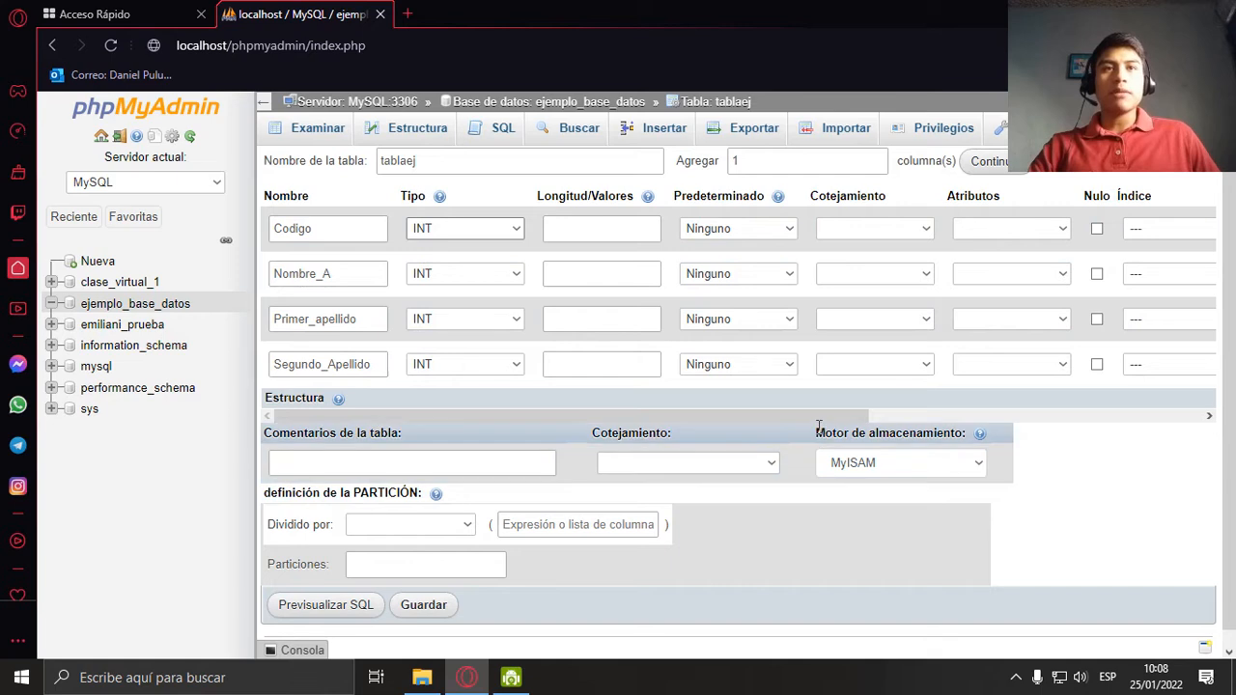
- Make the Codigo column auto-incrementing with a PRIMARY index
{"action": "left_click_drag", "start_coordinate": [822, 423], "coordinate": [1059, 415]}
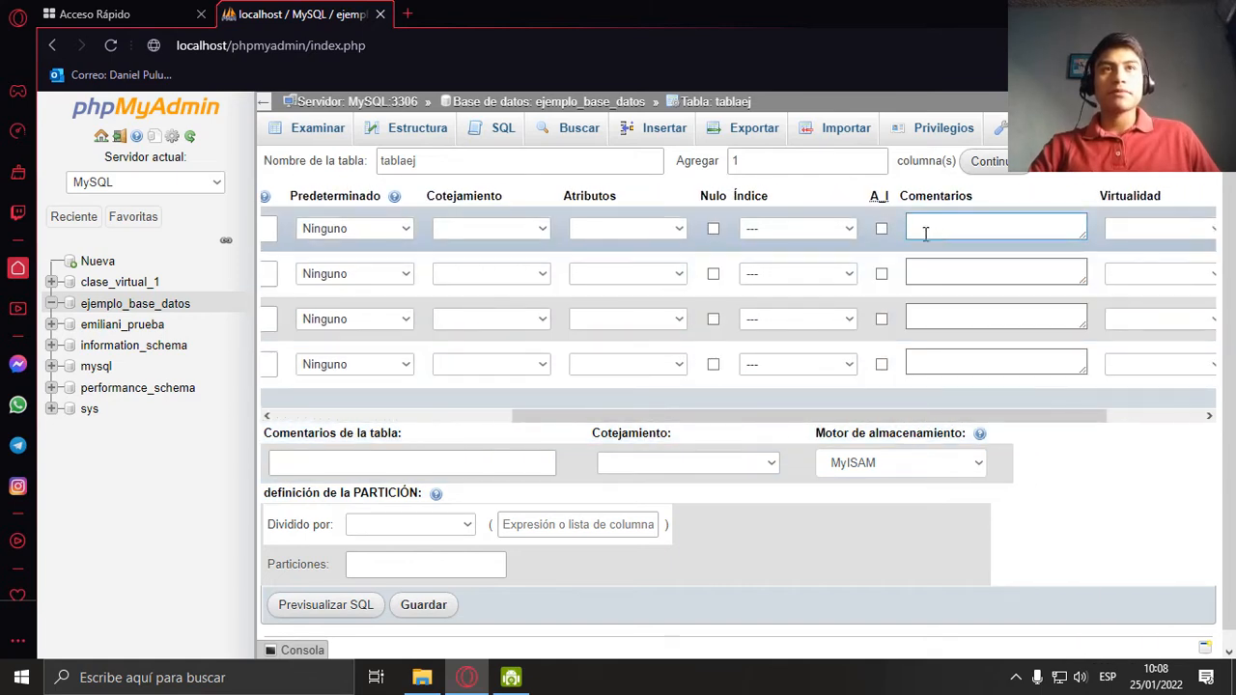
{"action": "left_click", "coordinate": [882, 231]}
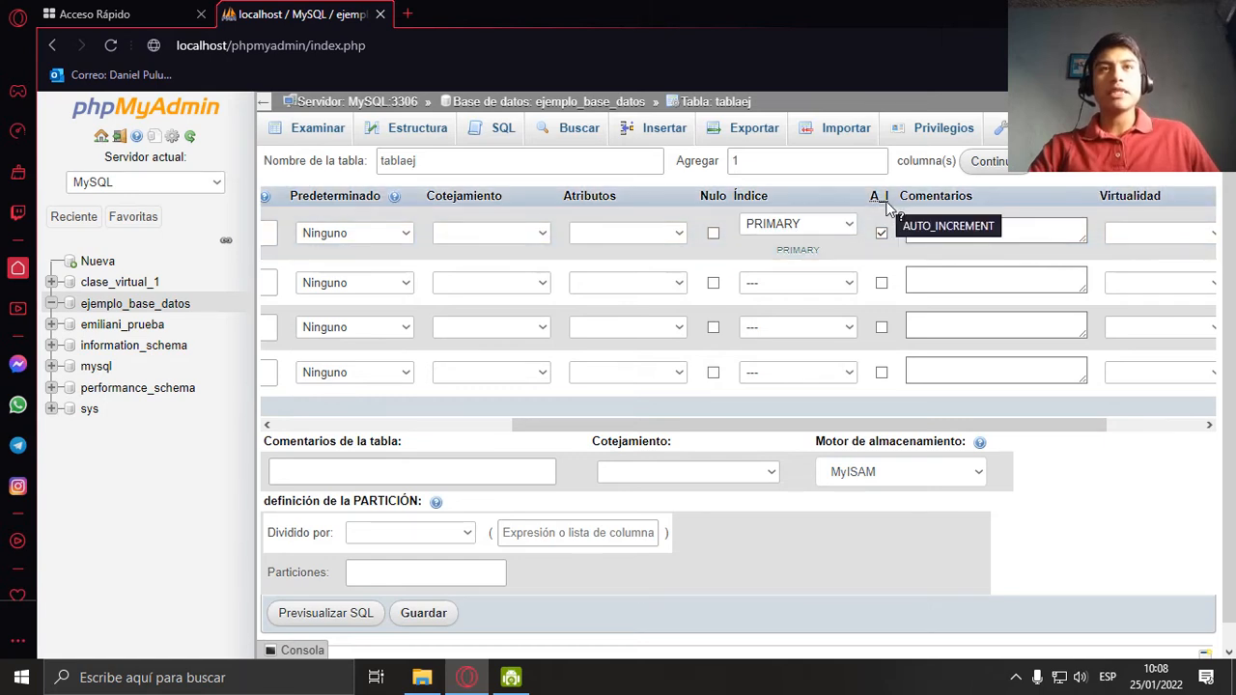
{"action": "scroll", "coordinate": [887, 214], "scroll_direction": "left", "scroll_amount": 1}
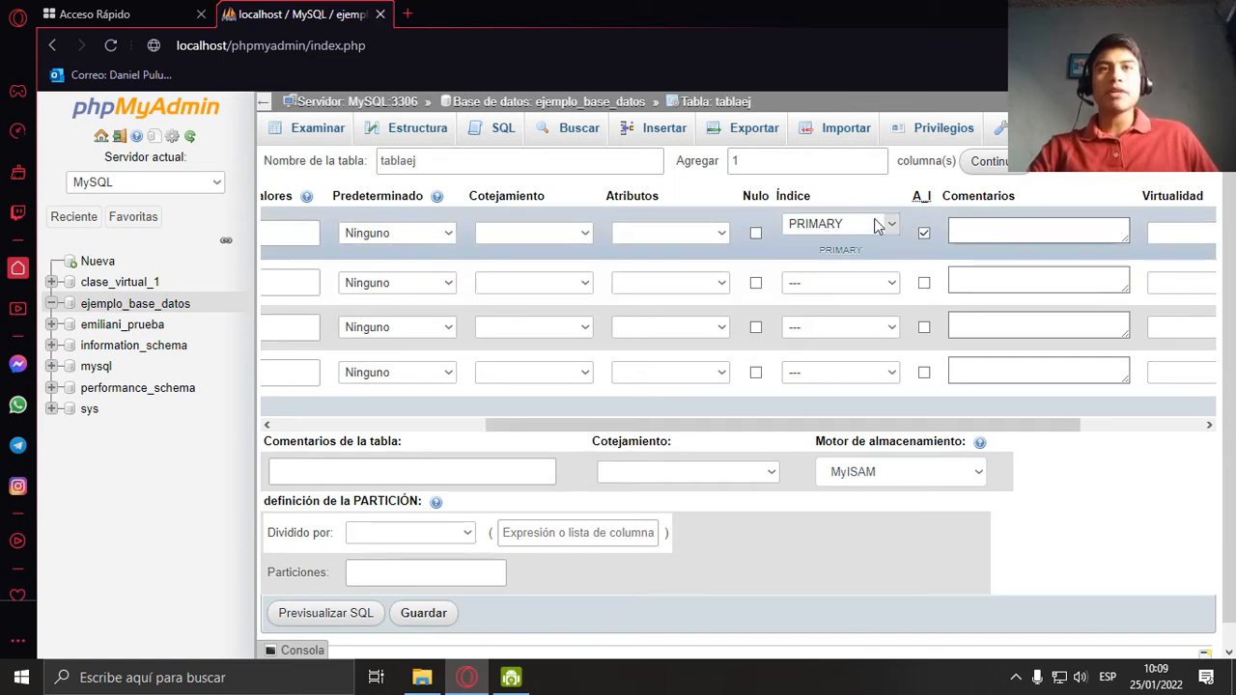
{"action": "left_click", "coordinate": [877, 225]}
{"action": "left_click", "coordinate": [869, 243]}
{"action": "left_click", "coordinate": [924, 230]}
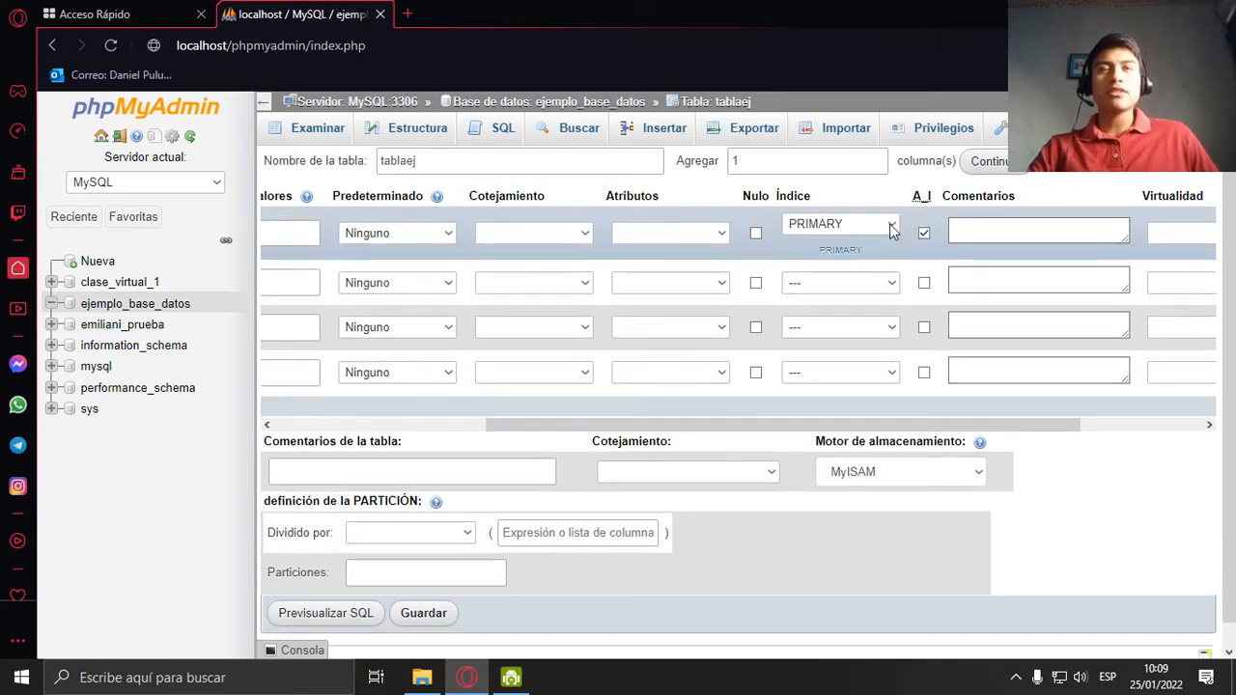
- Review the Codigo column's name, data type, index and auto-increment settings
{"action": "left_click_drag", "start_coordinate": [695, 428], "coordinate": [425, 426]}
{"action": "left_click", "coordinate": [362, 241]}
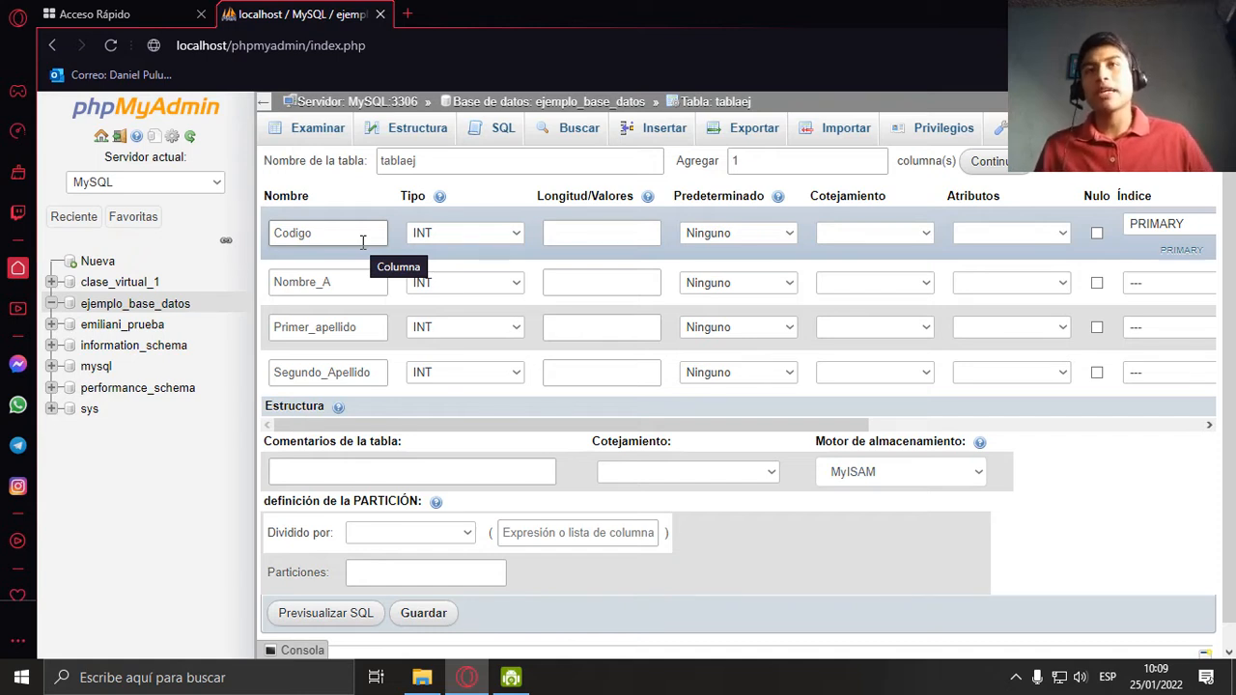
{"action": "left_click_drag", "start_coordinate": [580, 430], "coordinate": [533, 451]}
{"action": "left_click", "coordinate": [515, 234]}
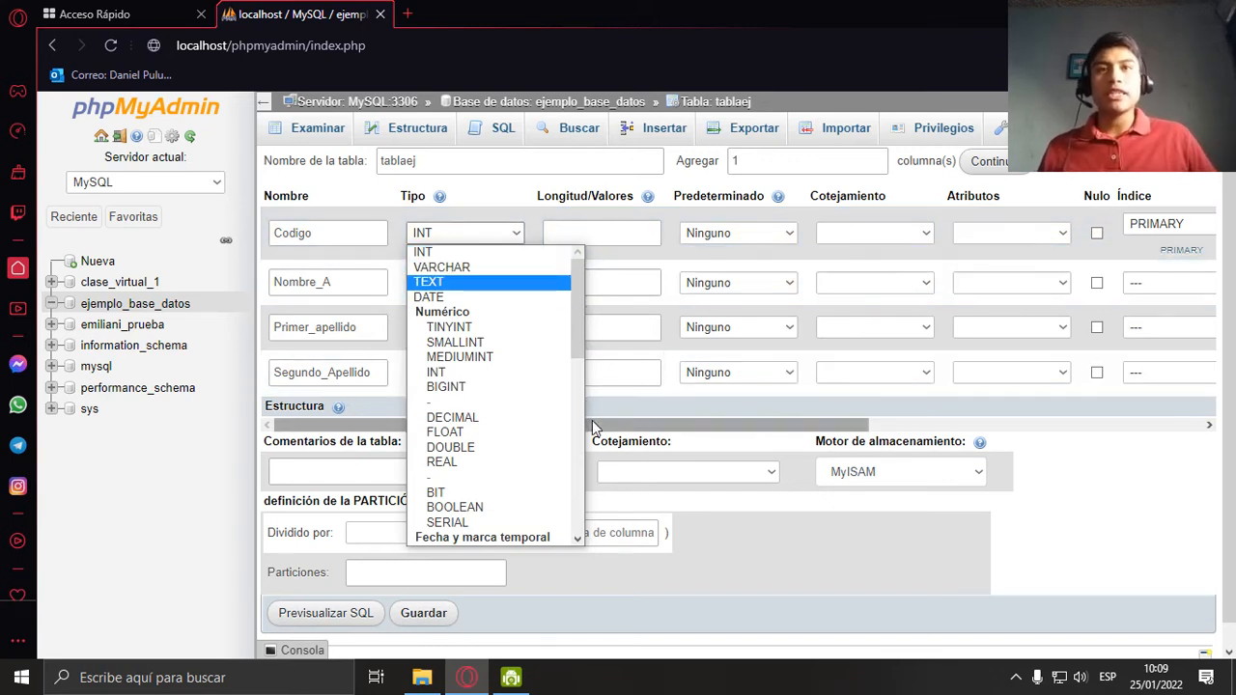
{"action": "left_click_drag", "start_coordinate": [652, 425], "coordinate": [811, 425]}
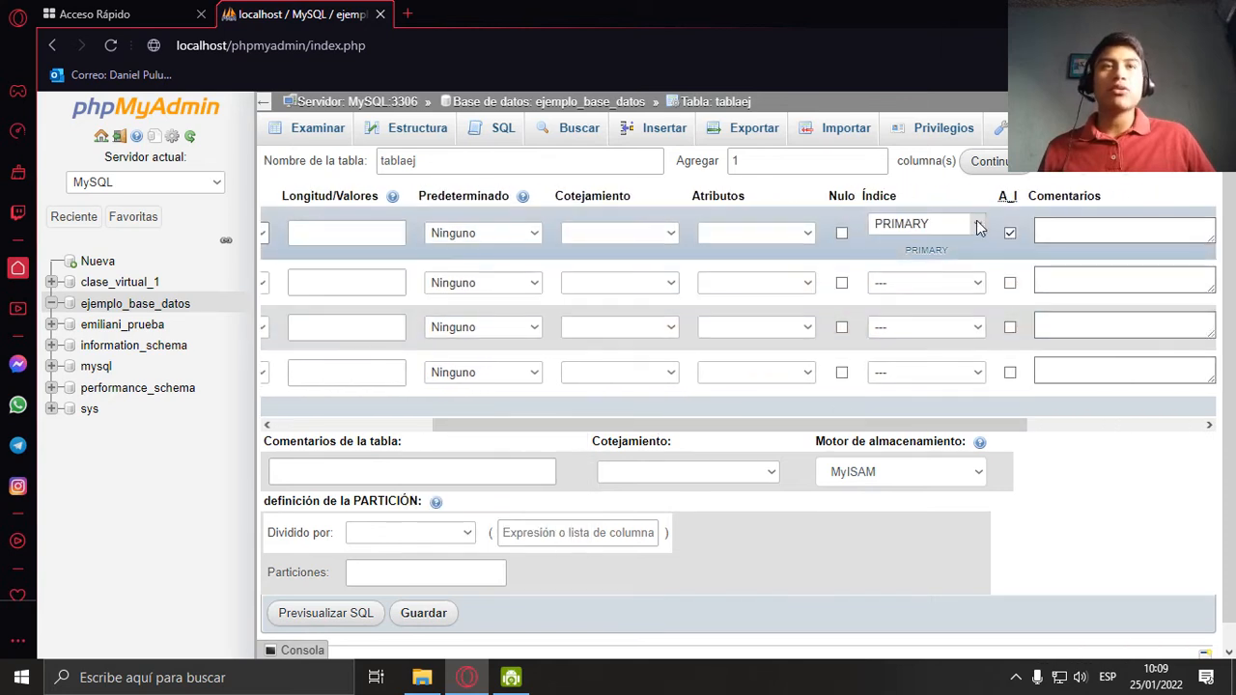
{"action": "left_click_drag", "start_coordinate": [695, 425], "coordinate": [530, 467]}
{"action": "left_click", "coordinate": [518, 243]}
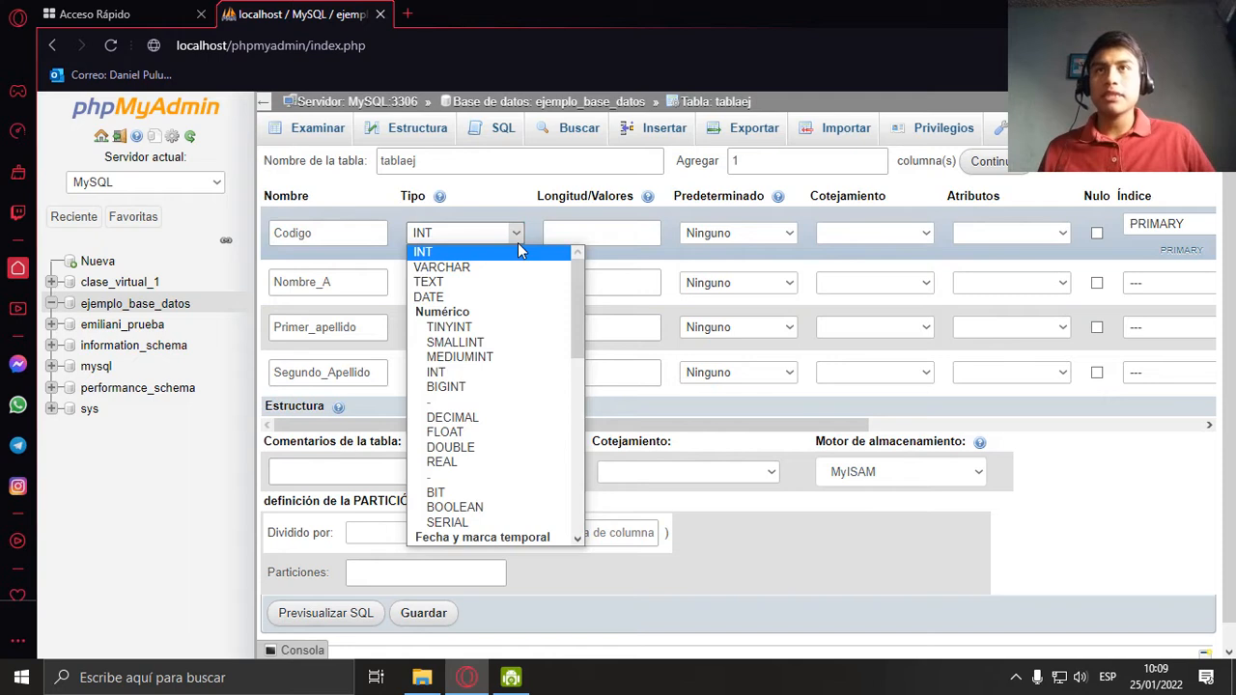
{"action": "left_click", "coordinate": [517, 243]}
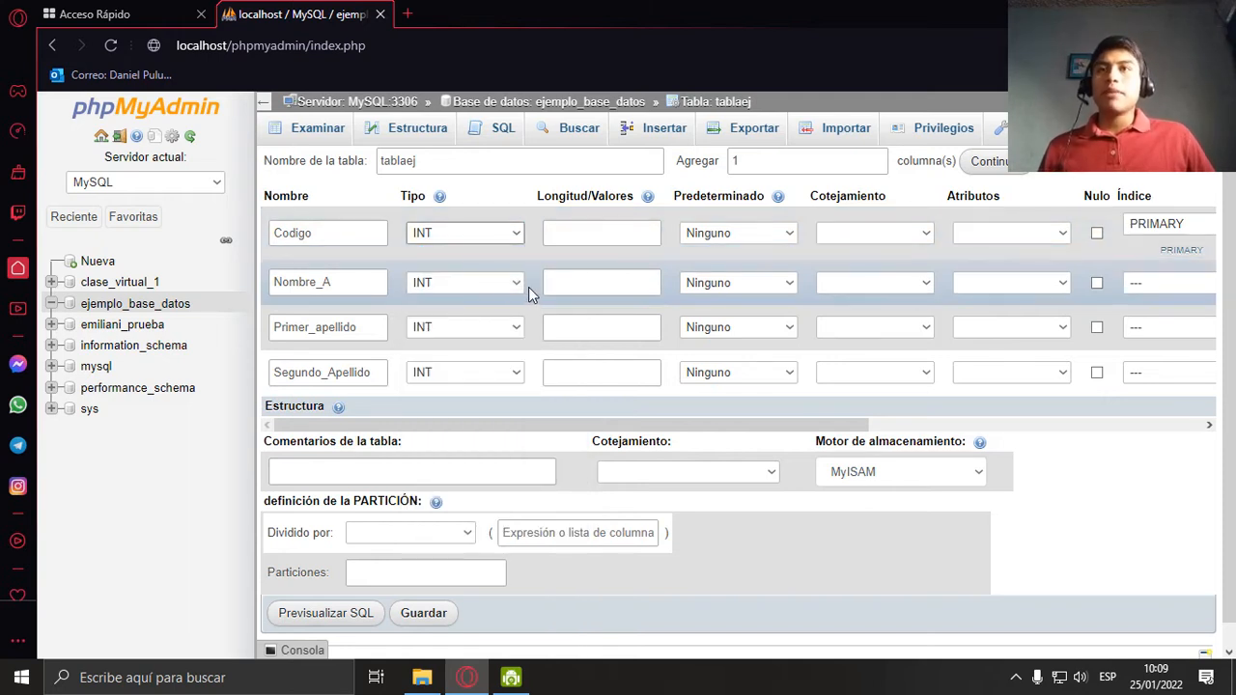
- Set the Nombre_A column to the VARCHAR type with a length of 35
{"action": "left_click", "coordinate": [519, 283]}
{"action": "left_click", "coordinate": [499, 320]}
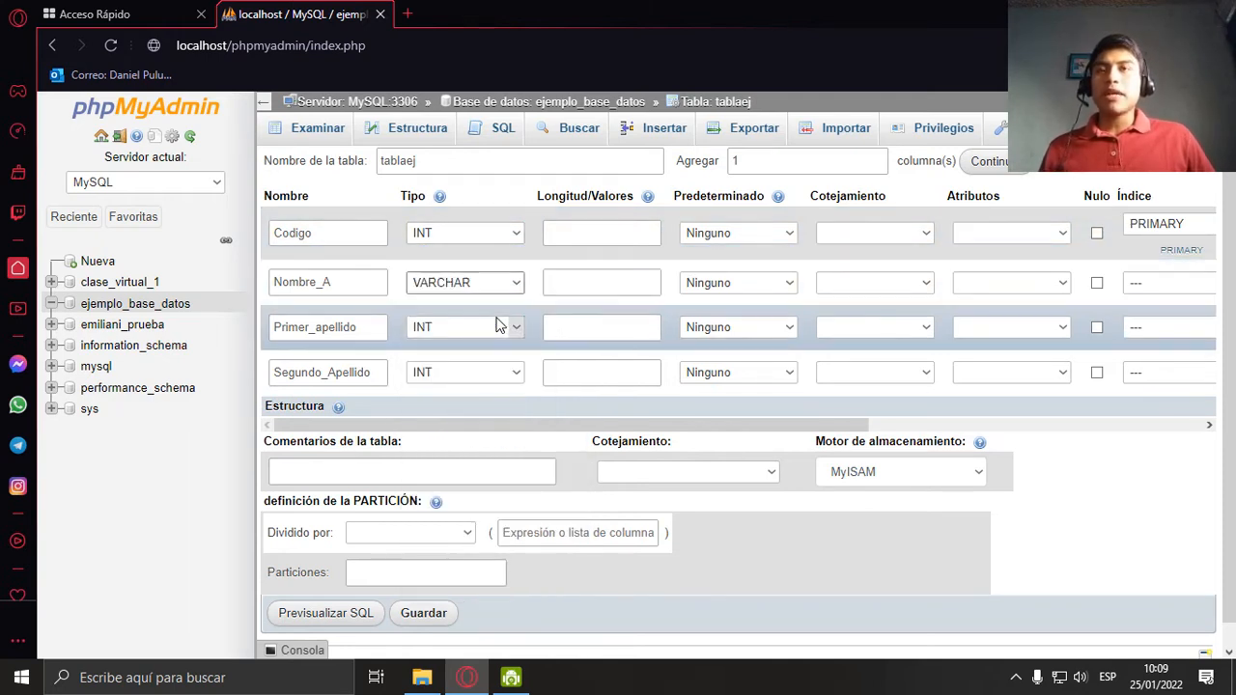
{"action": "left_click", "coordinate": [561, 283]}
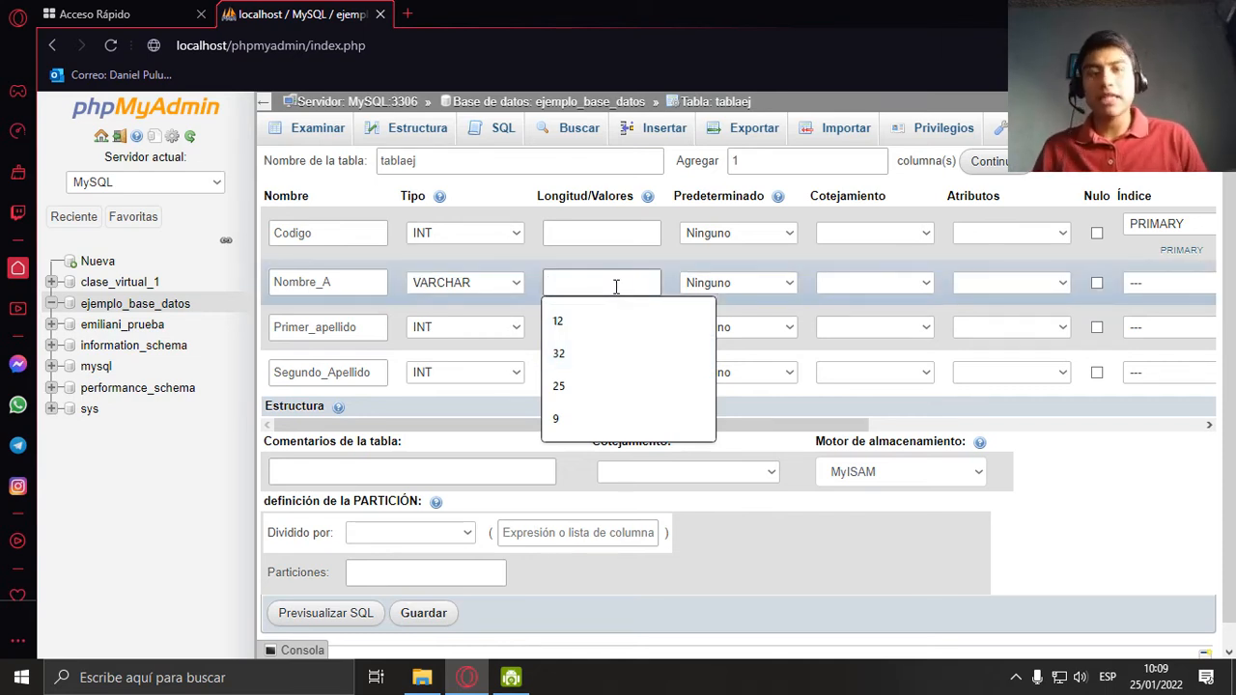
{"action": "type", "text": "35"}
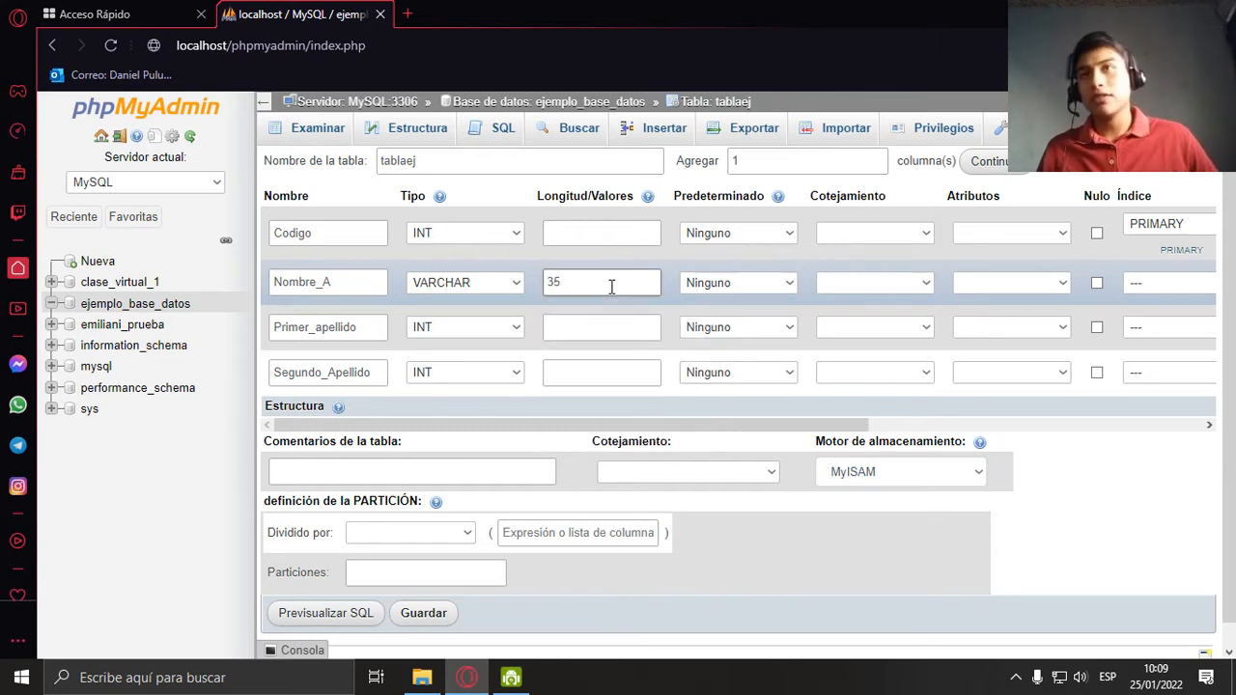
- Set the Primer_apellido column to the VARCHAR type with a length of 35
{"action": "left_click", "coordinate": [505, 326]}
{"action": "left_click", "coordinate": [504, 360]}
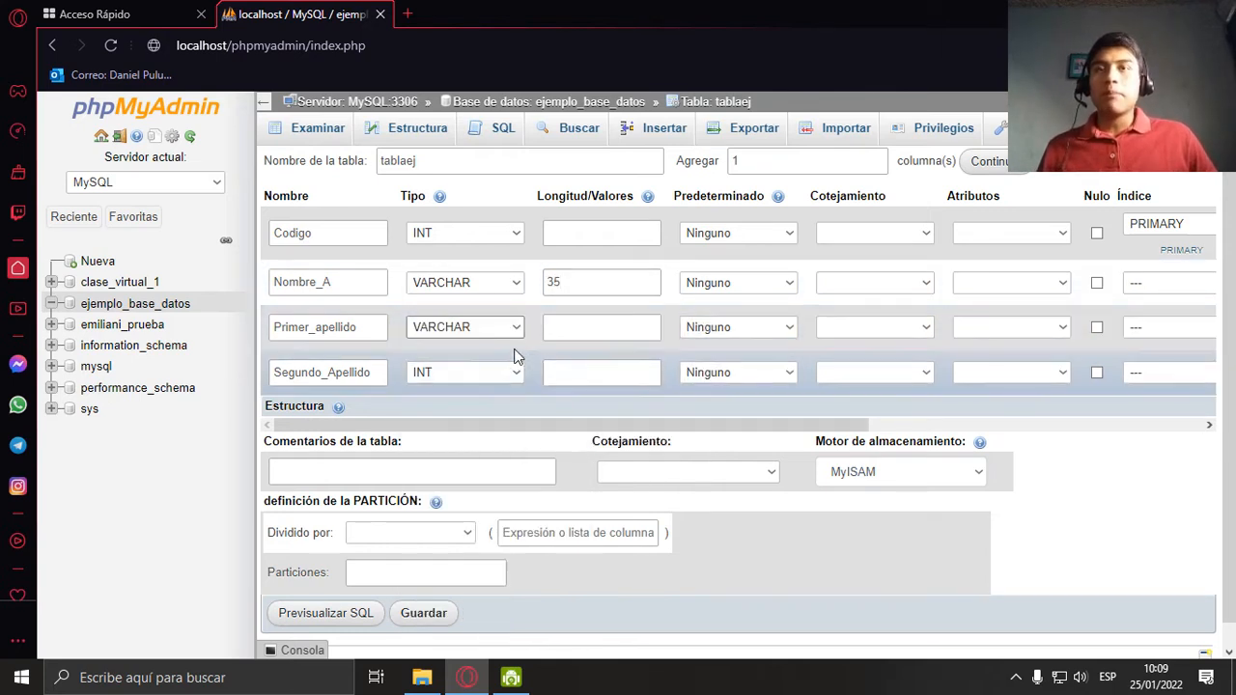
{"action": "left_click", "coordinate": [572, 326]}
{"action": "type", "text": "35"}
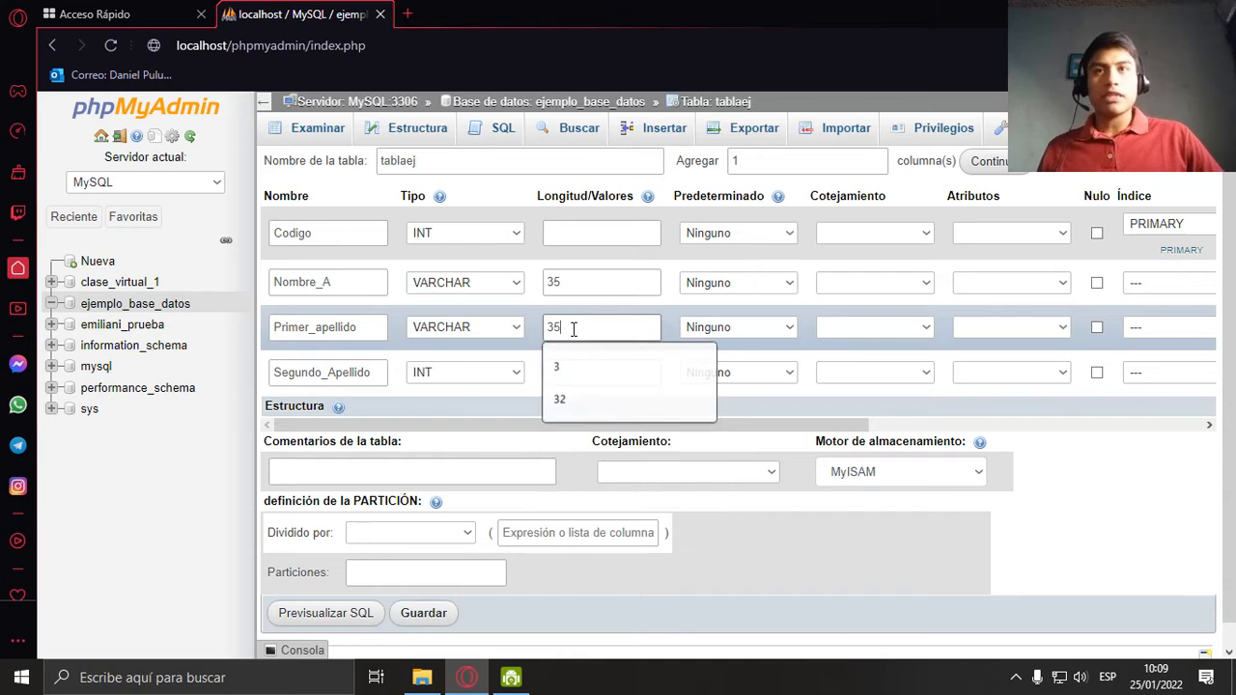
- Set the Segundo_Apellido column to the VARCHAR type with a length of 35
{"action": "left_click", "coordinate": [505, 376]}
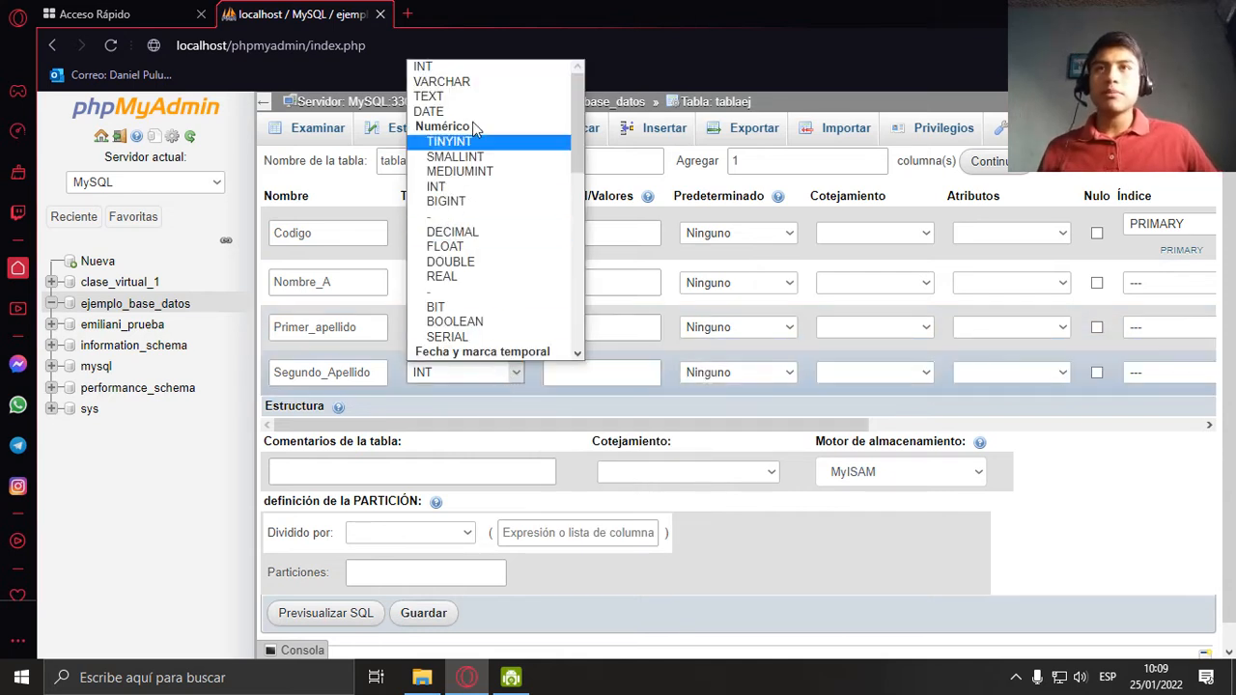
{"action": "left_click", "coordinate": [486, 83]}
{"action": "left_click", "coordinate": [608, 377]}
{"action": "type", "text": "35"}
{"action": "left_click_drag", "start_coordinate": [568, 425], "coordinate": [530, 446]}
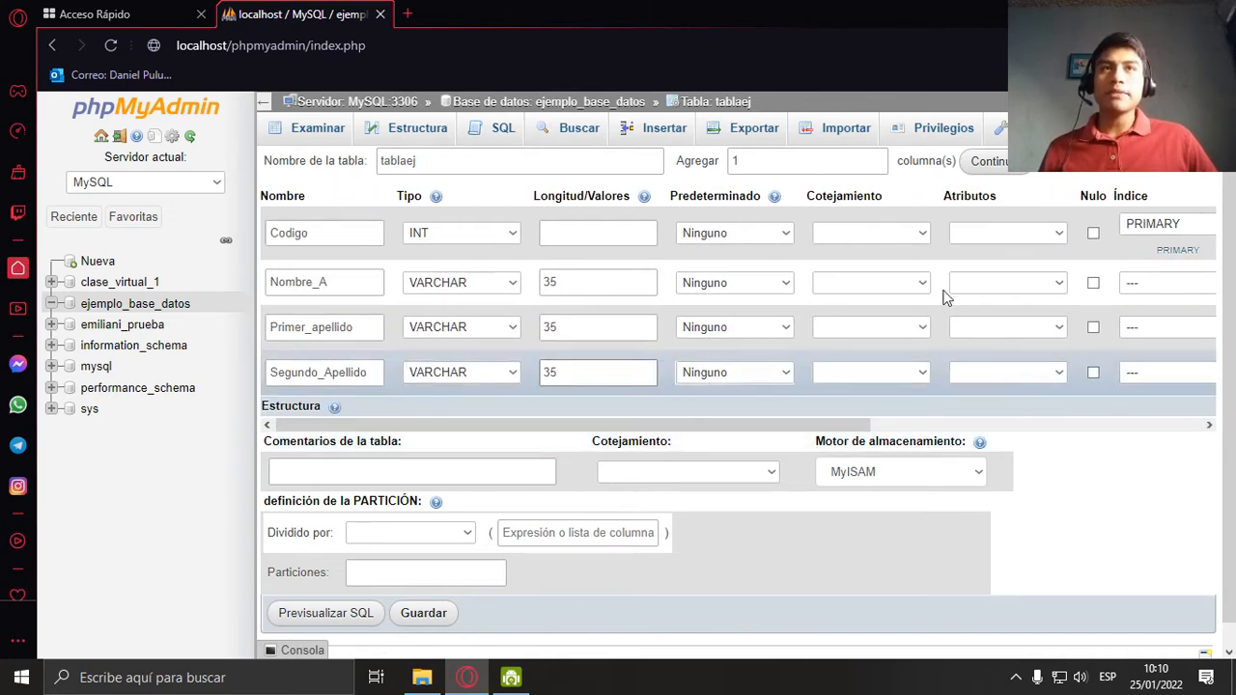
- Add one more column to the table definition and name it Clave
{"action": "left_click", "coordinate": [759, 160]}
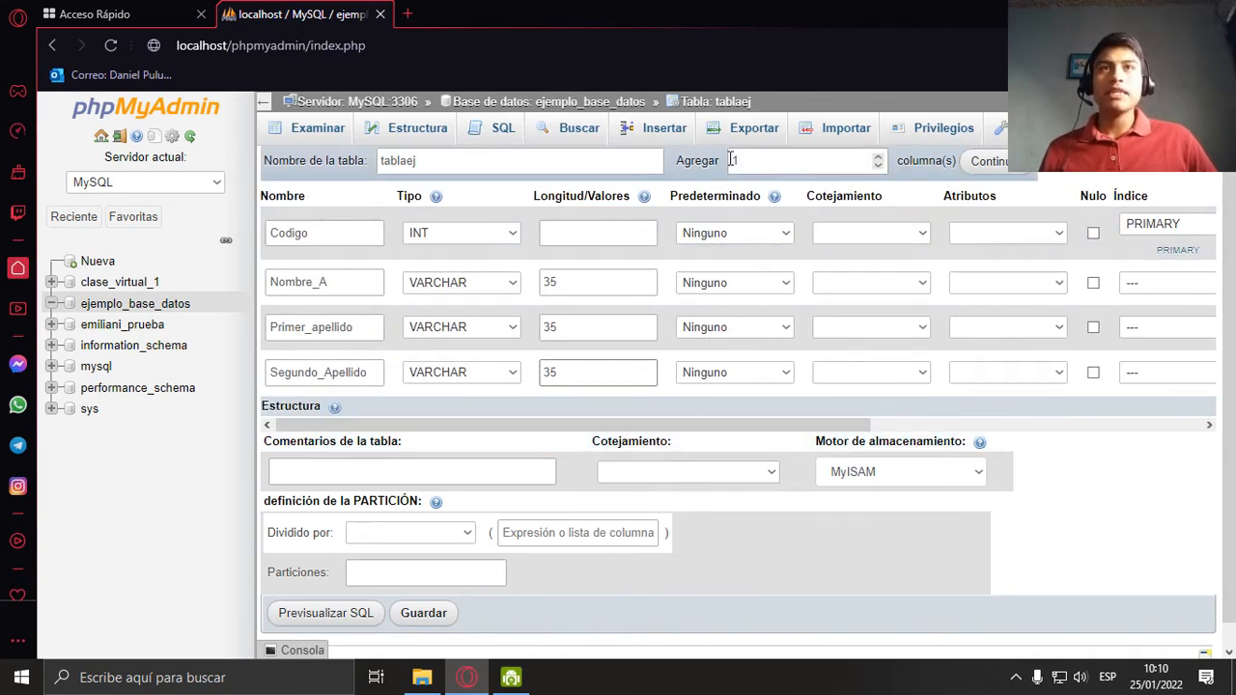
{"action": "left_click", "coordinate": [1019, 164]}
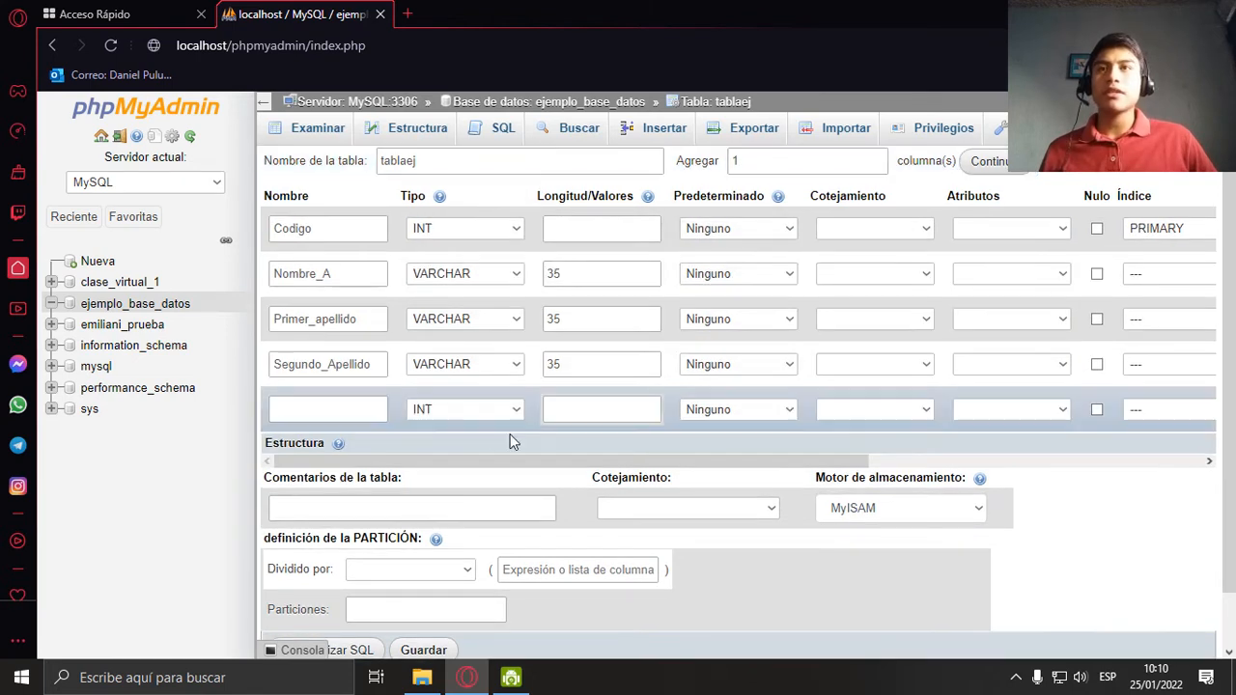
{"action": "left_click", "coordinate": [354, 402]}
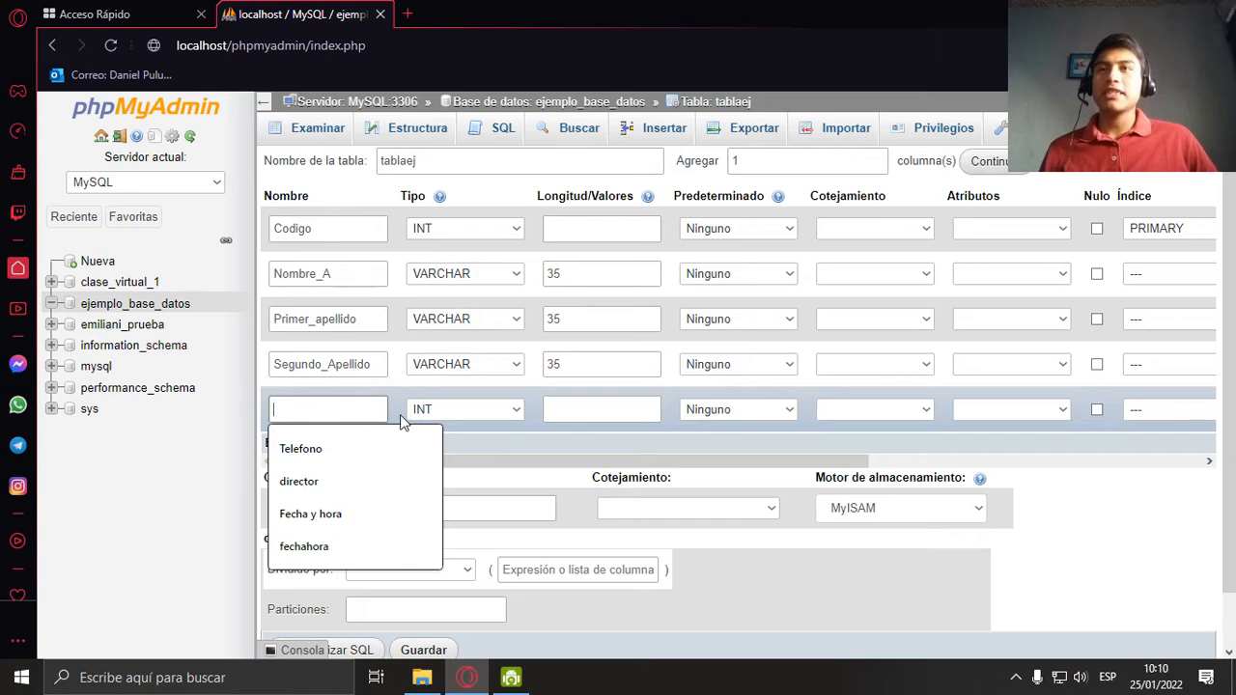
{"action": "left_click", "coordinate": [1053, 501]}
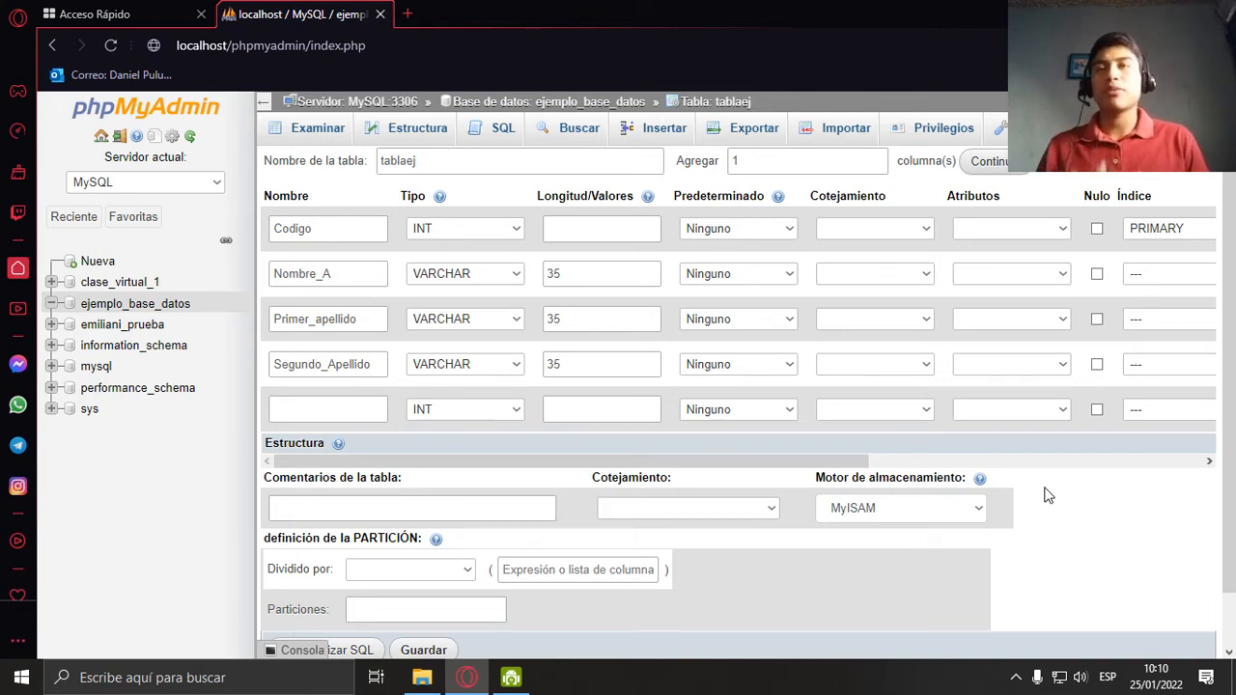
{"action": "left_click", "coordinate": [283, 407]}
{"action": "type", "text": "Clave"}
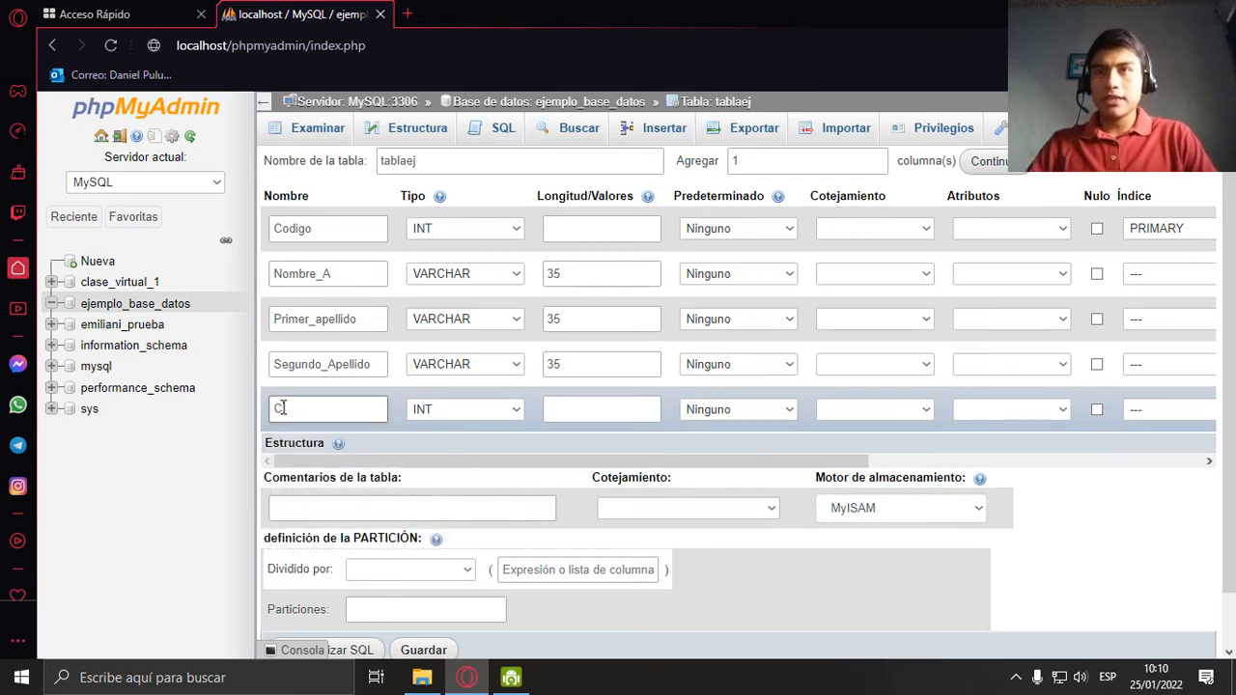
- Keep the Clave column as the INT type and set its length to 3
{"action": "left_click", "coordinate": [509, 416]}
{"action": "scroll", "coordinate": [497, 207], "scroll_direction": "down", "scroll_amount": 1}
{"action": "scroll", "coordinate": [493, 190], "scroll_direction": "up", "scroll_amount": 1}
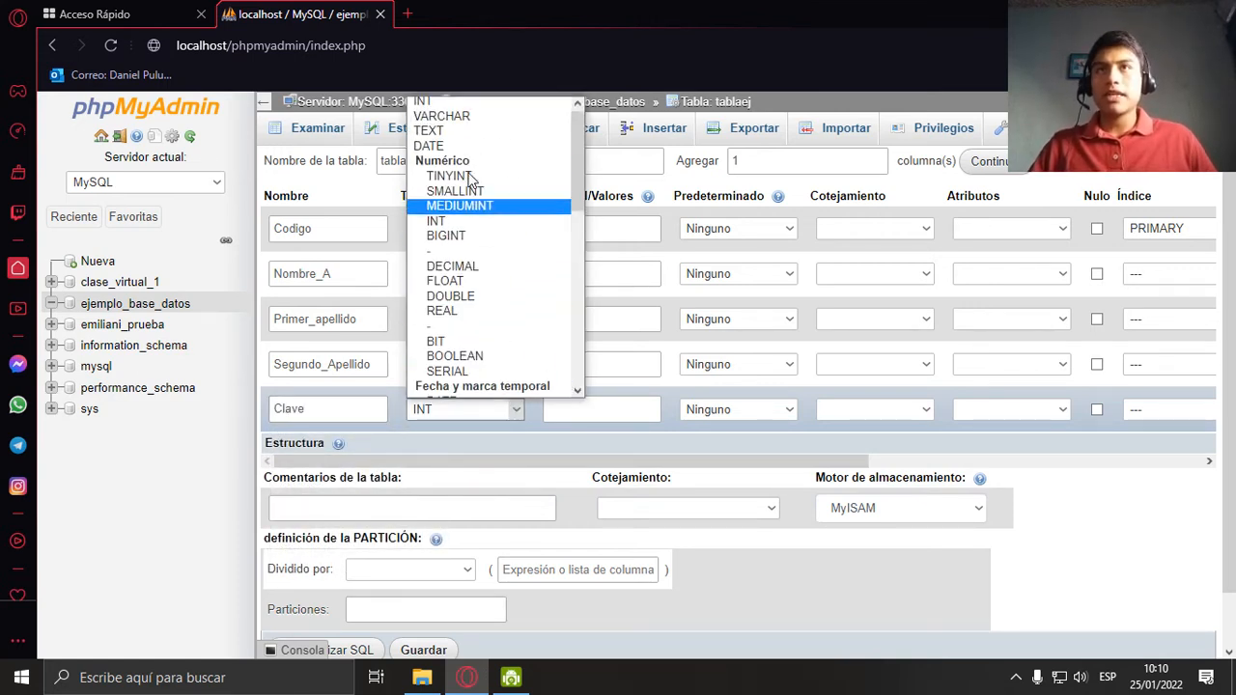
{"action": "left_click", "coordinate": [462, 103]}
{"action": "left_click", "coordinate": [577, 408]}
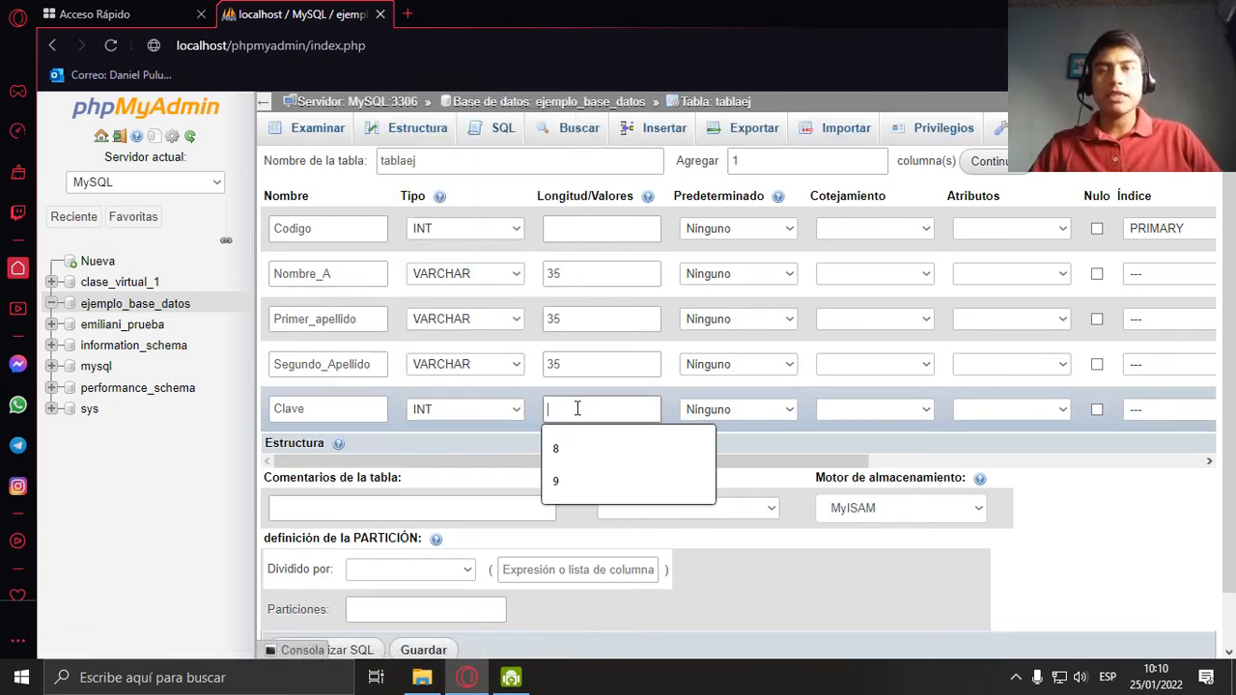
{"action": "type", "text": "3"}
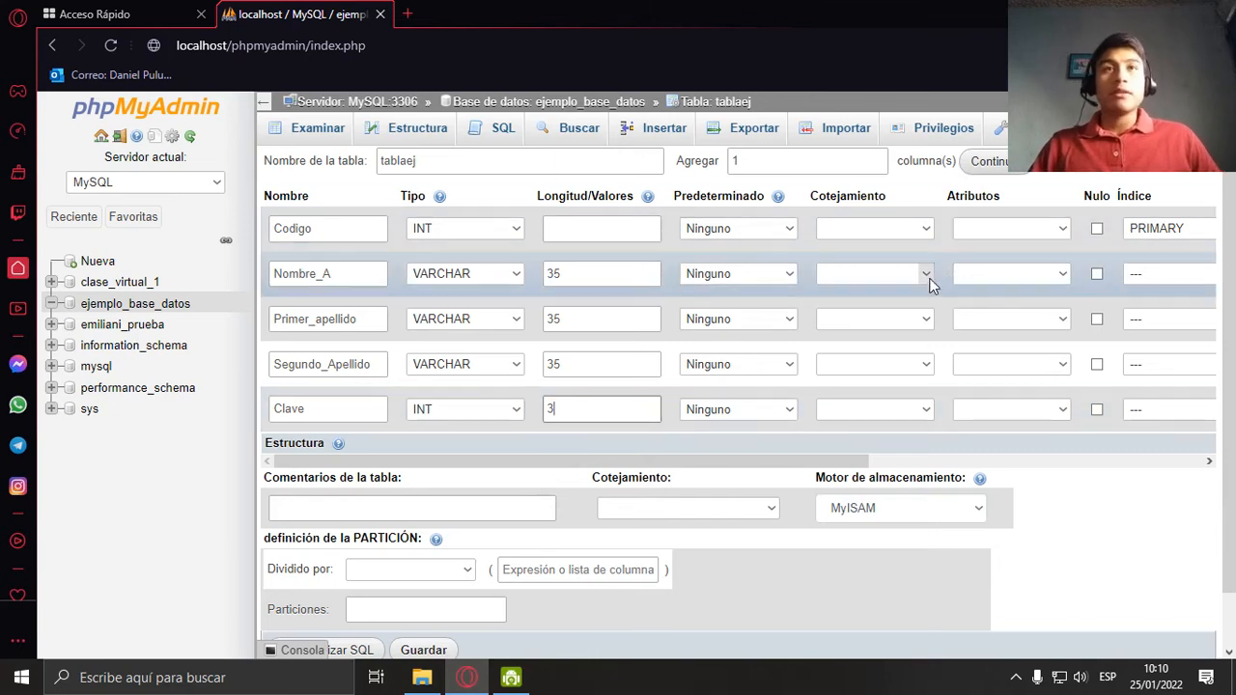
- Save the tablaej table definition
{"action": "left_click_drag", "start_coordinate": [808, 463], "coordinate": [731, 473]}
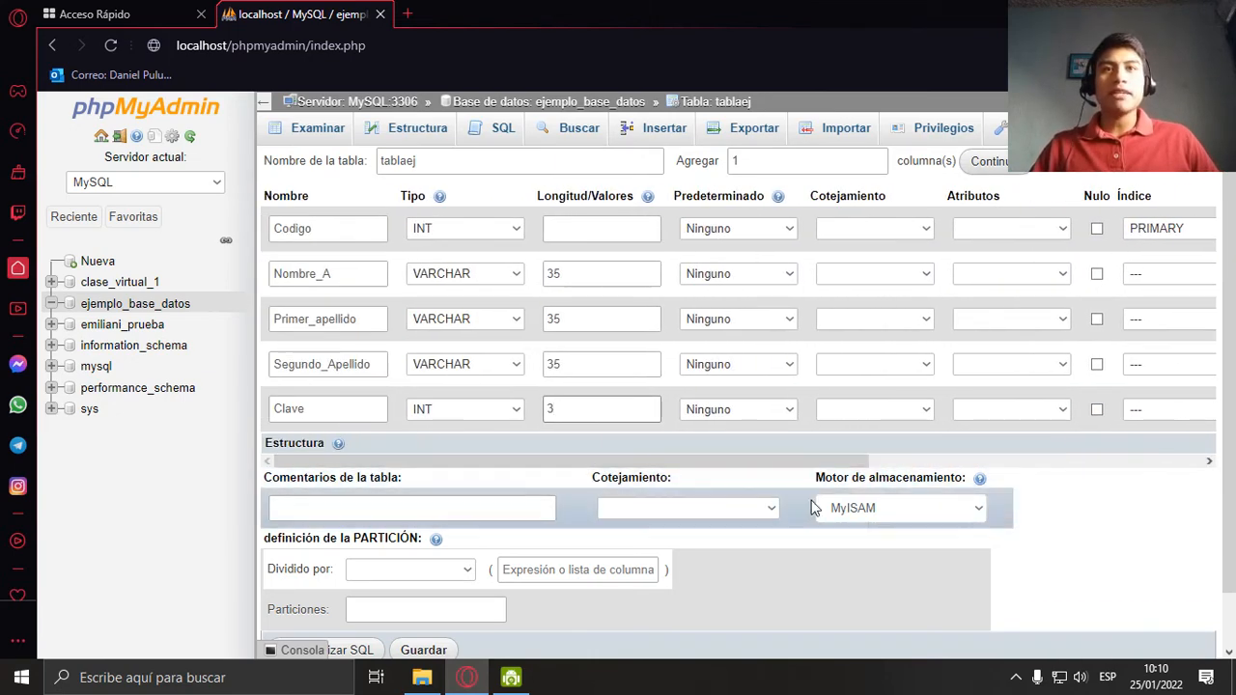
{"action": "scroll", "coordinate": [849, 540], "scroll_direction": "down", "scroll_amount": 1}
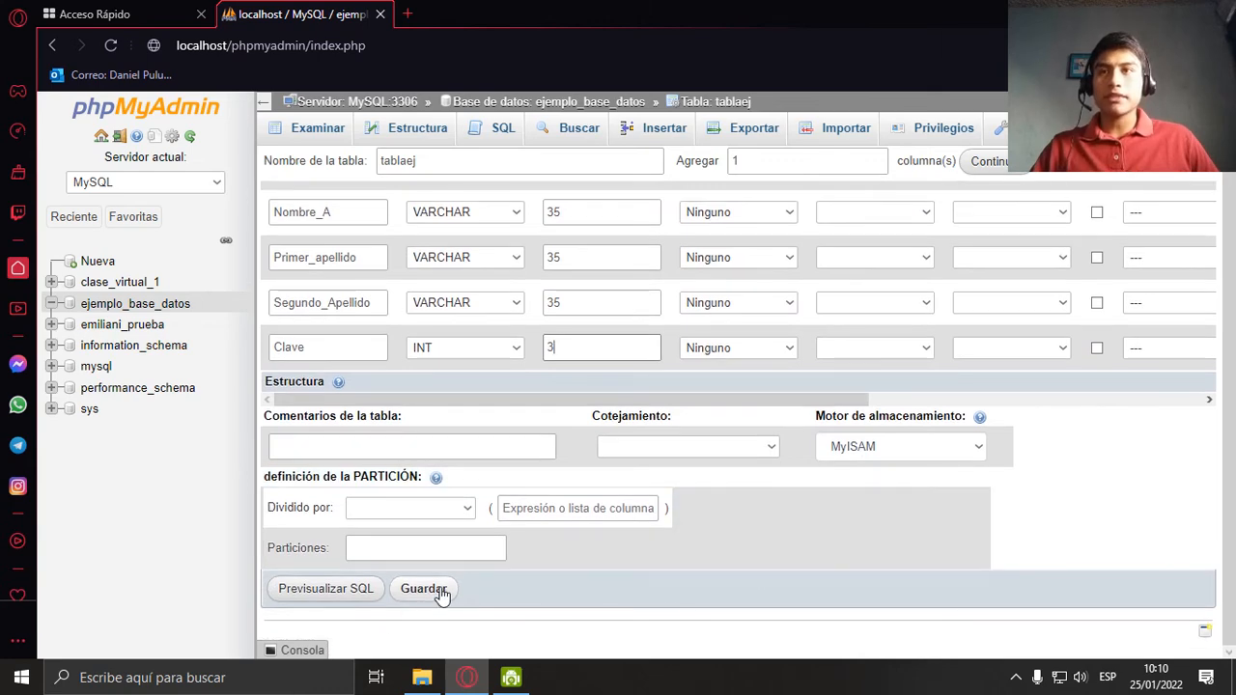
{"action": "left_click", "coordinate": [424, 589]}
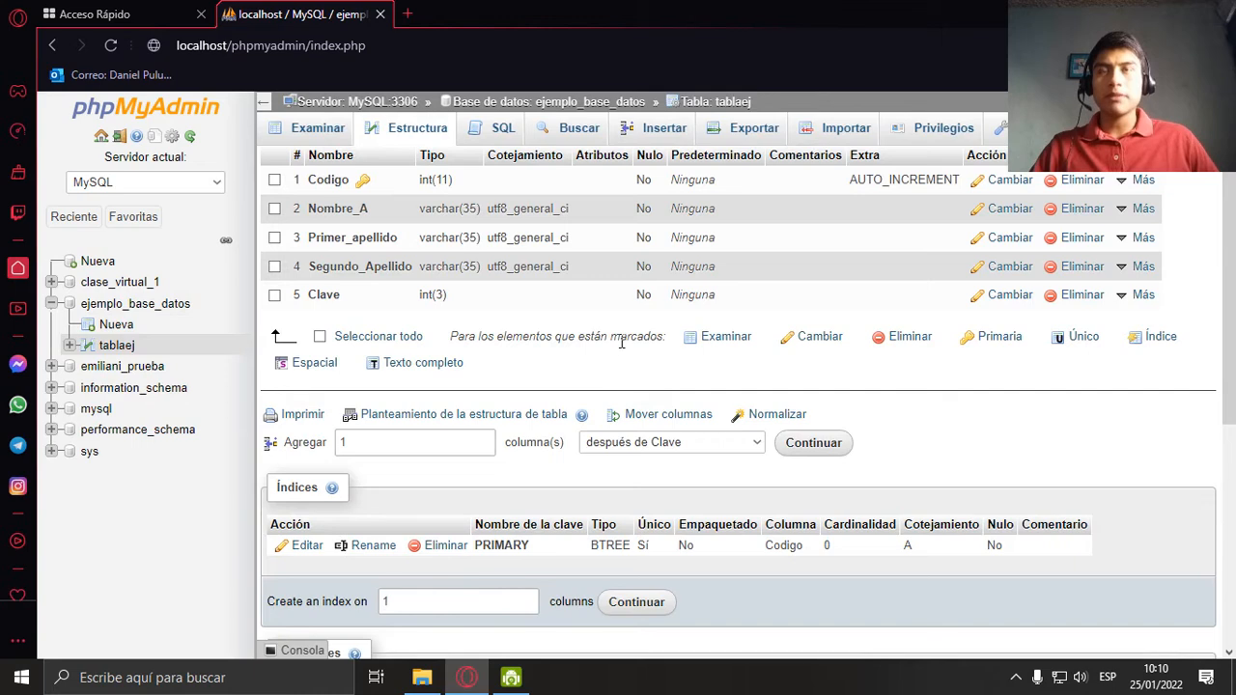
- Open the tablaej table of ejemplo_base_datos and bring up its row insertion form
{"action": "left_click", "coordinate": [100, 305]}
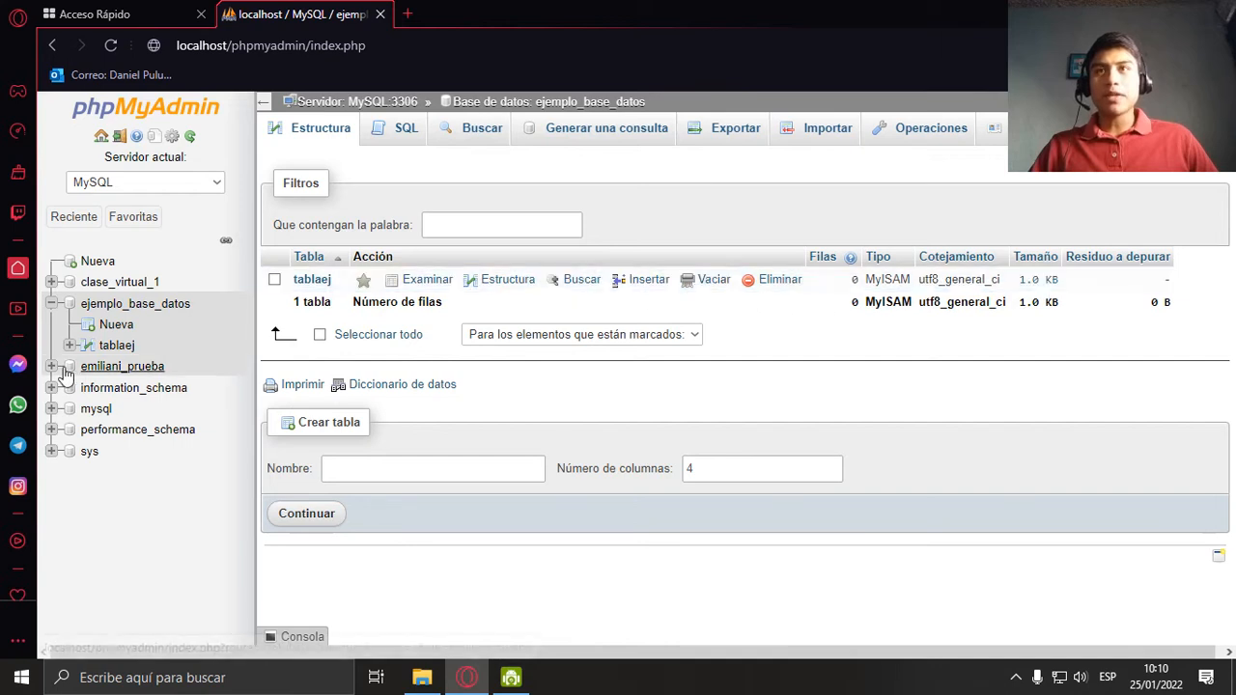
{"action": "left_click", "coordinate": [116, 345]}
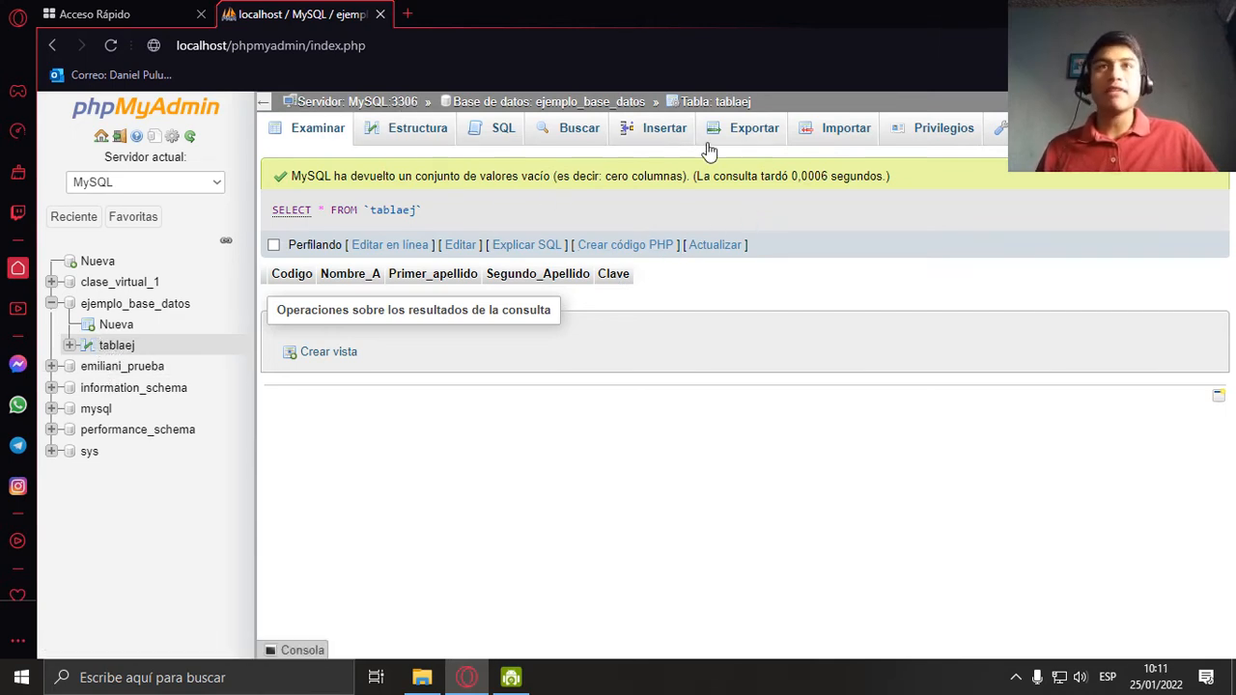
{"action": "left_click", "coordinate": [660, 135]}
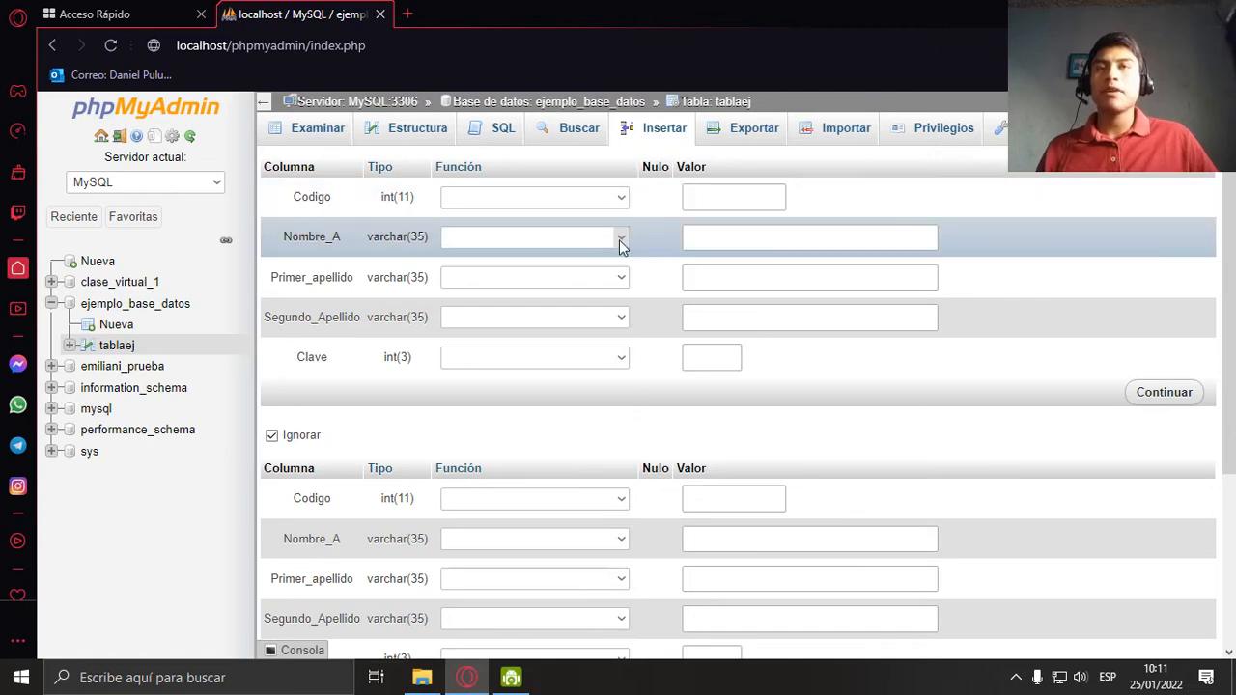
- Examine the blank Codigo, Nombre_A, Primer_apellido, Segundo_Apellido and Clave value fields of the insertion form
{"action": "scroll", "coordinate": [615, 240], "scroll_direction": "down", "scroll_amount": 3}
{"action": "scroll", "coordinate": [651, 403], "scroll_direction": "up", "scroll_amount": 3}
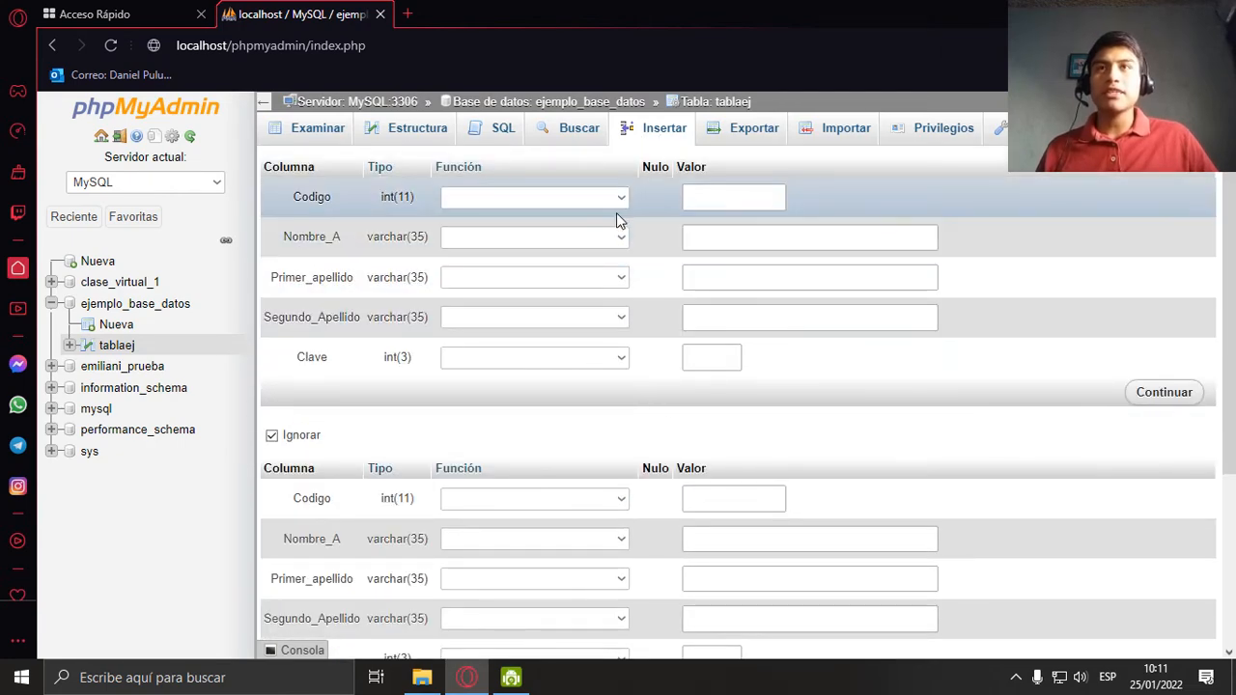
{"action": "left_click", "coordinate": [739, 198]}
{"action": "left_click", "coordinate": [786, 241]}
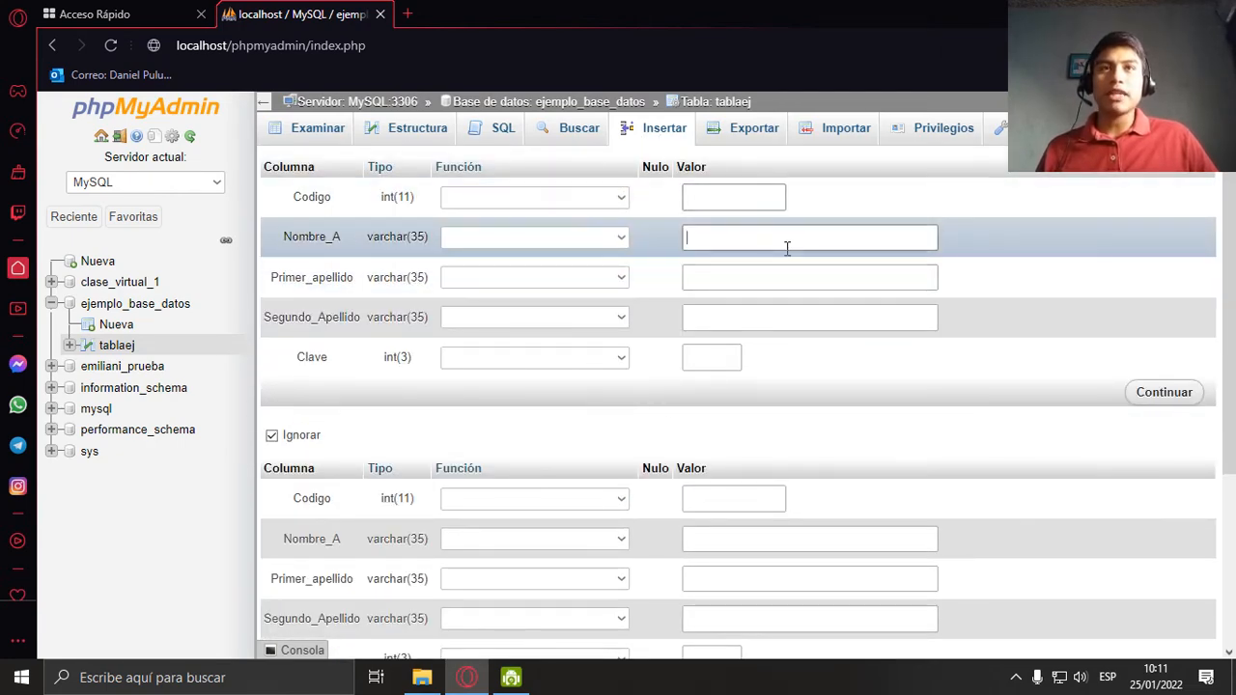
{"action": "left_click", "coordinate": [785, 280]}
{"action": "left_click", "coordinate": [714, 318]}
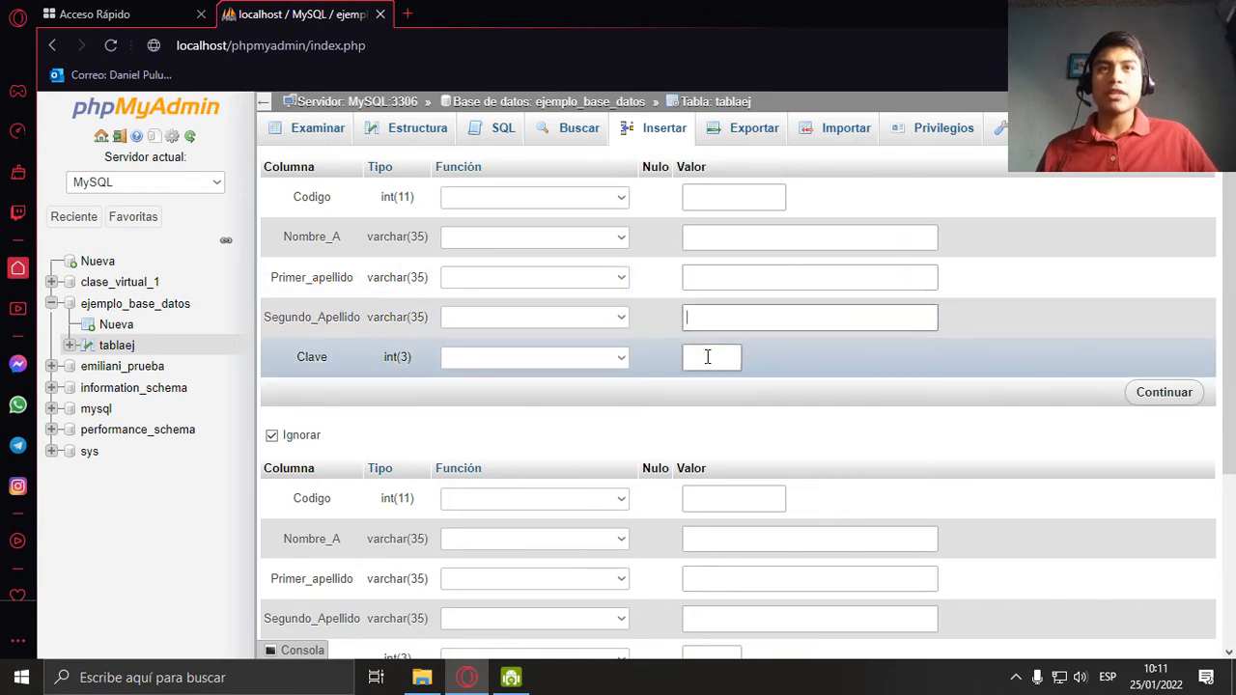
{"action": "left_click", "coordinate": [726, 203]}
- Fill in the first row with a person's first name, both surnames and a Clave of 5, leaving Codigo blank
{"action": "left_click", "coordinate": [727, 241]}
{"action": "left_click", "coordinate": [727, 242]}
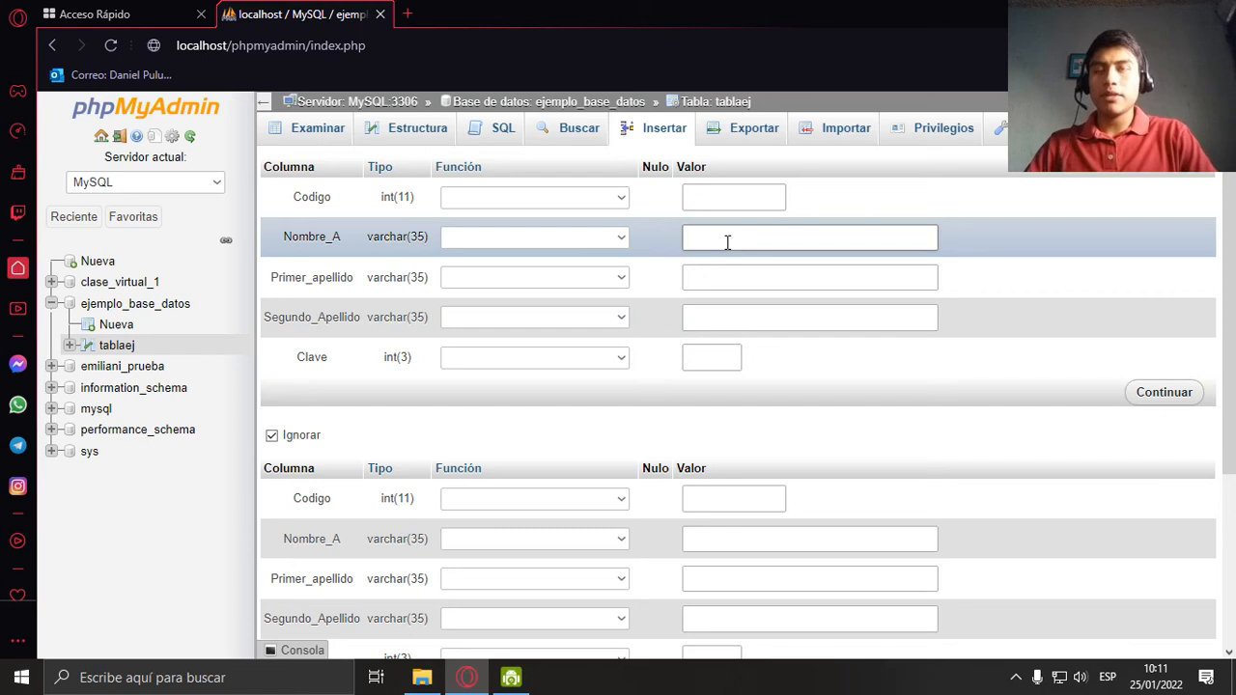
{"action": "type", "text": "Mario"}
{"action": "left_click", "coordinate": [743, 270]}
{"action": "type", "text": "Ramírez"}
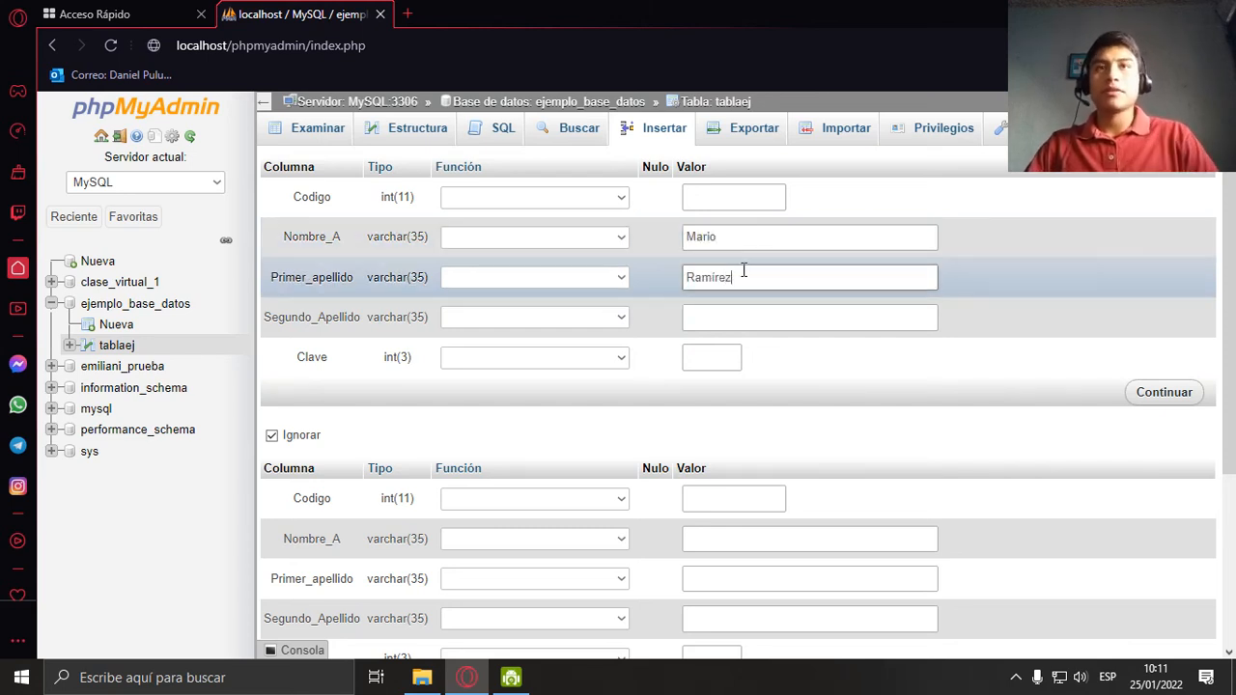
{"action": "left_click", "coordinate": [774, 326]}
{"action": "type", "text": "Gonz"}
{"action": "left_click", "coordinate": [705, 364]}
{"action": "type", "text": "5"}
{"action": "scroll", "coordinate": [933, 395], "scroll_direction": "down", "scroll_amount": 2}
{"action": "scroll", "coordinate": [922, 394], "scroll_direction": "up", "scroll_amount": 2}
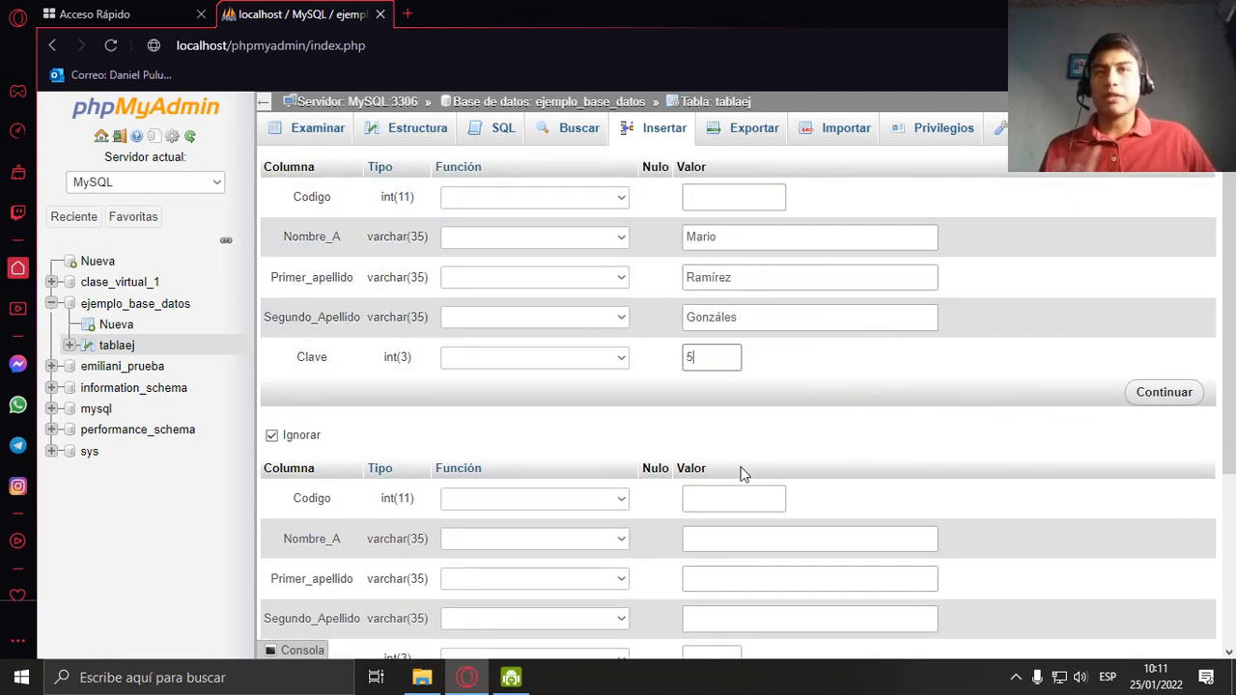
- Fill in the second row with another person's first name, both surnames and a Clave of 7, leaving Codigo blank
{"action": "scroll", "coordinate": [763, 502], "scroll_direction": "down", "scroll_amount": 3}
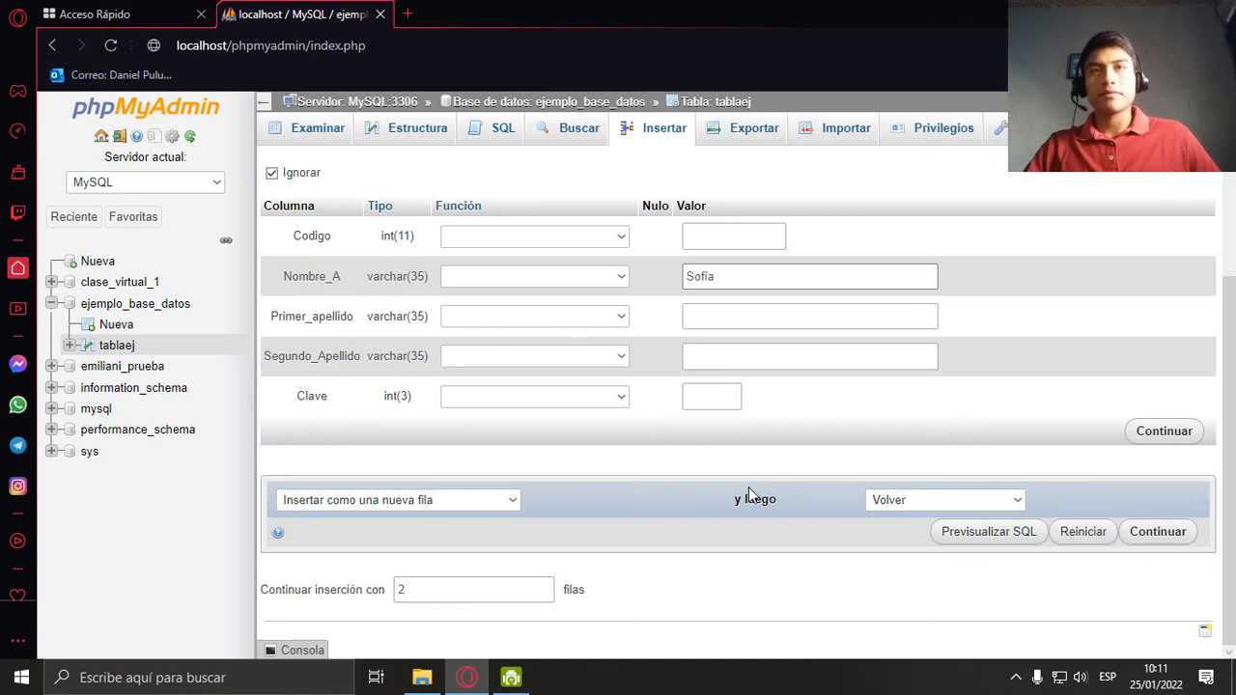
{"action": "left_click", "coordinate": [712, 317]}
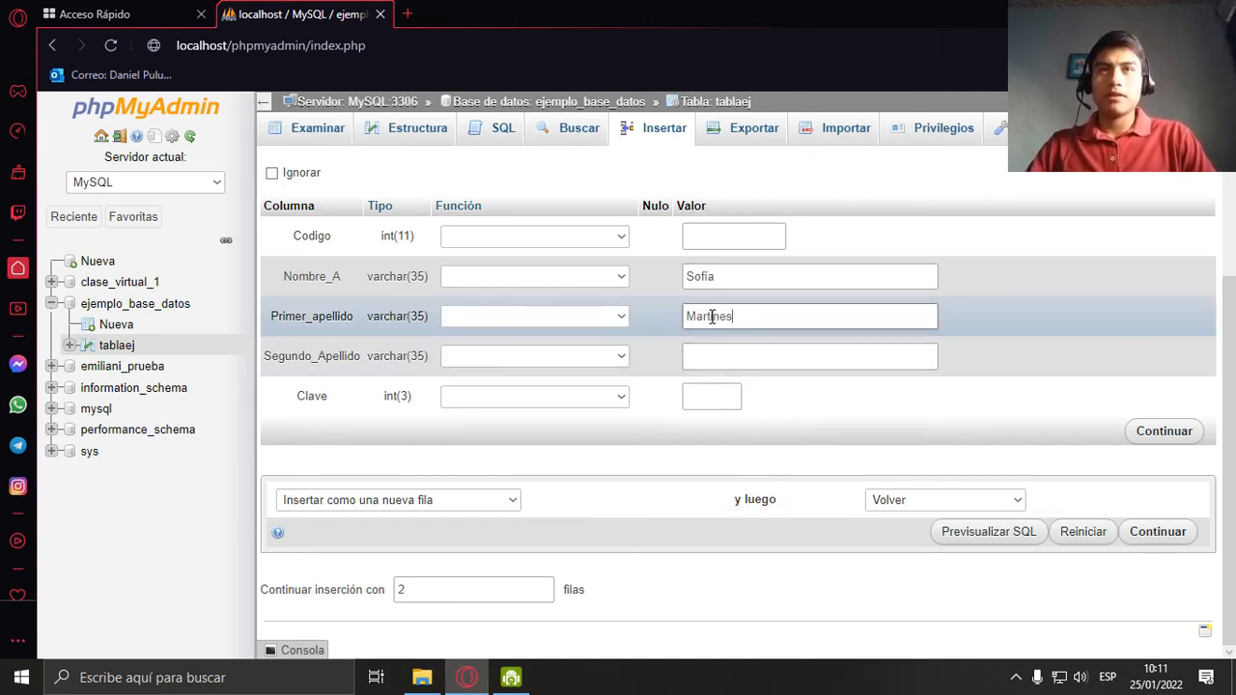
{"action": "type", "text": "Martinez"}
{"action": "left_click", "coordinate": [752, 356]}
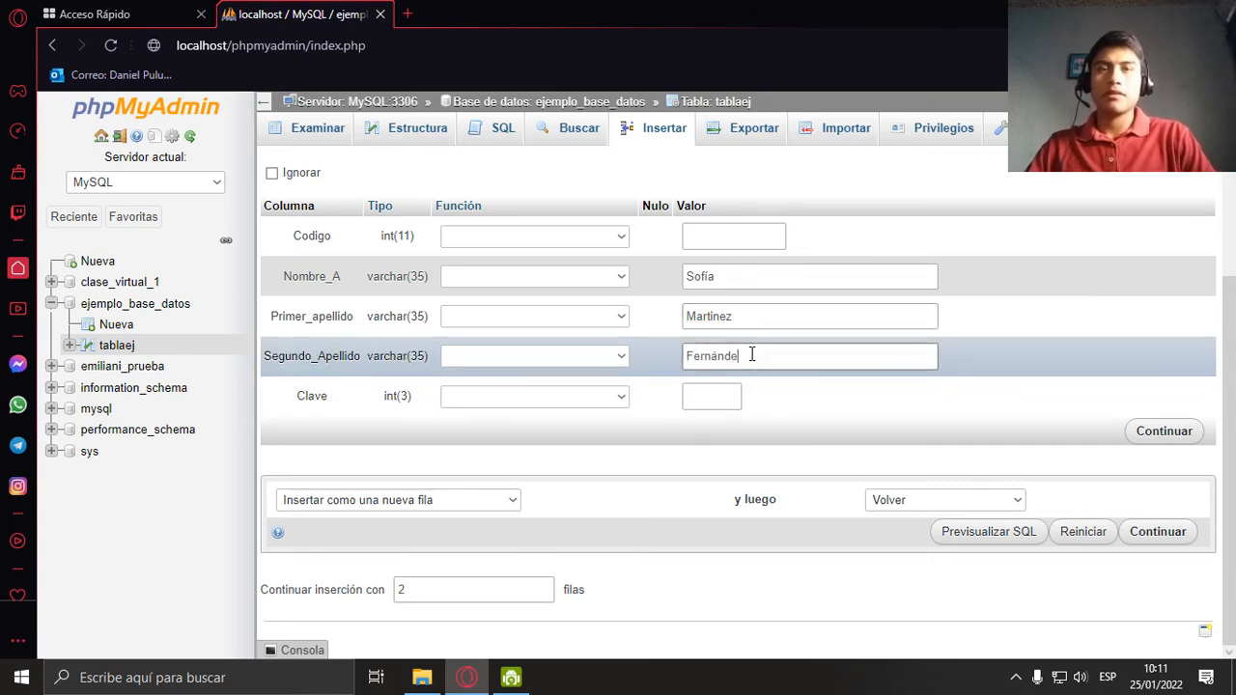
{"action": "left_click", "coordinate": [721, 404]}
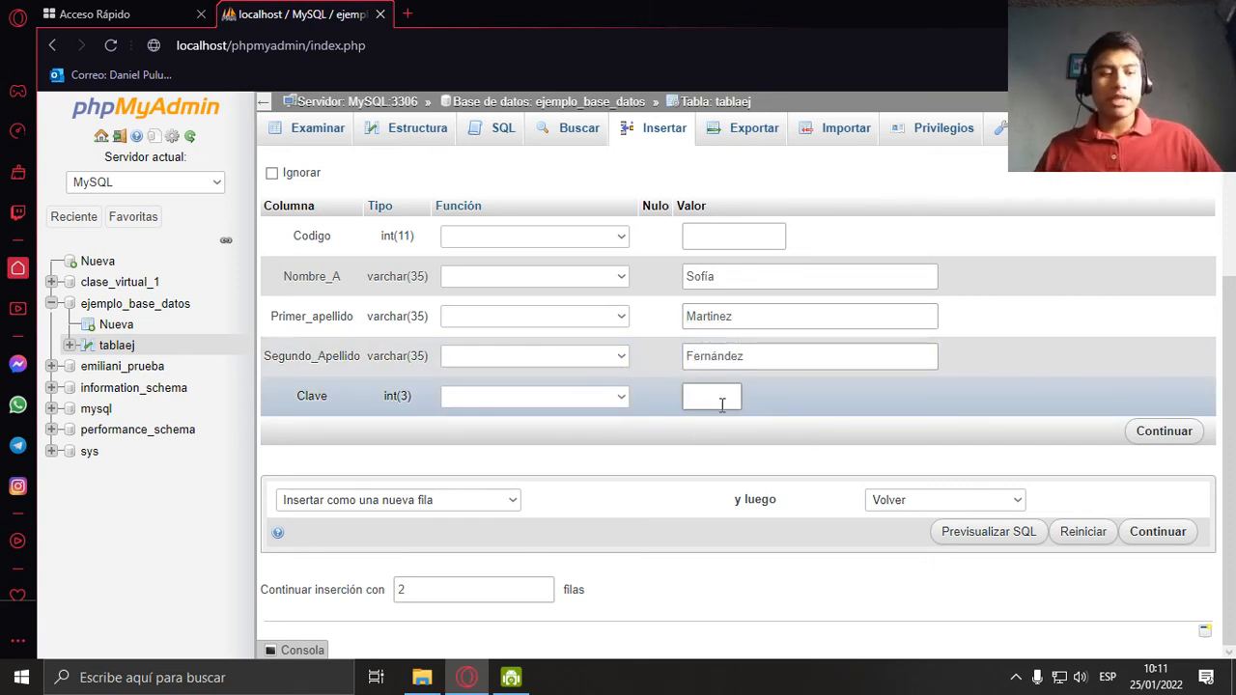
{"action": "type", "text": "7"}
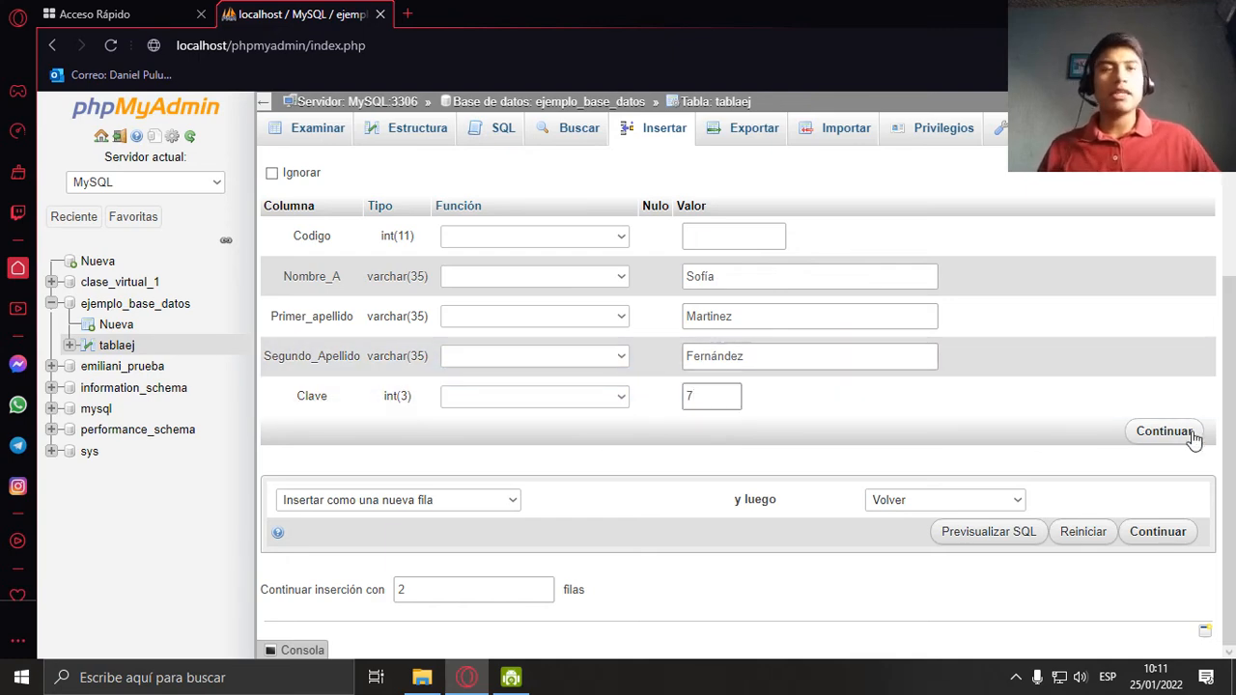
- Check both filled rows and insert them into tablaej
{"action": "scroll", "coordinate": [1194, 441], "scroll_direction": "up", "scroll_amount": 3}
{"action": "scroll", "coordinate": [1191, 425], "scroll_direction": "down", "scroll_amount": 3}
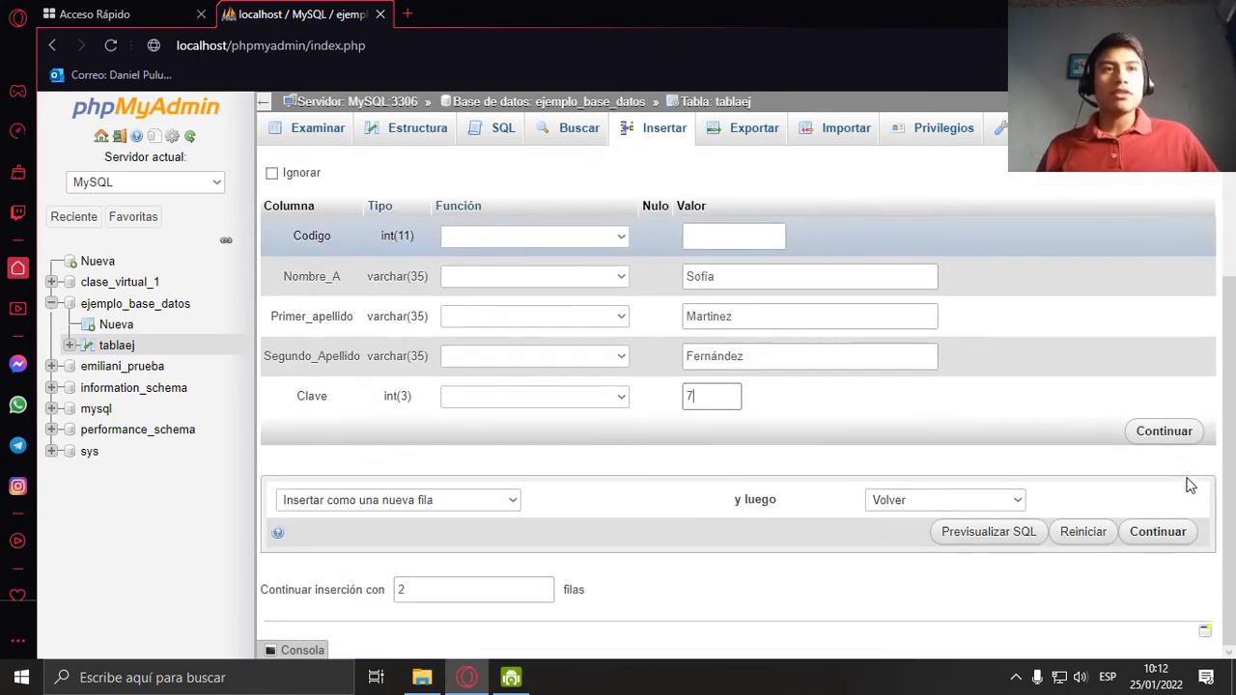
{"action": "left_click", "coordinate": [1165, 432]}
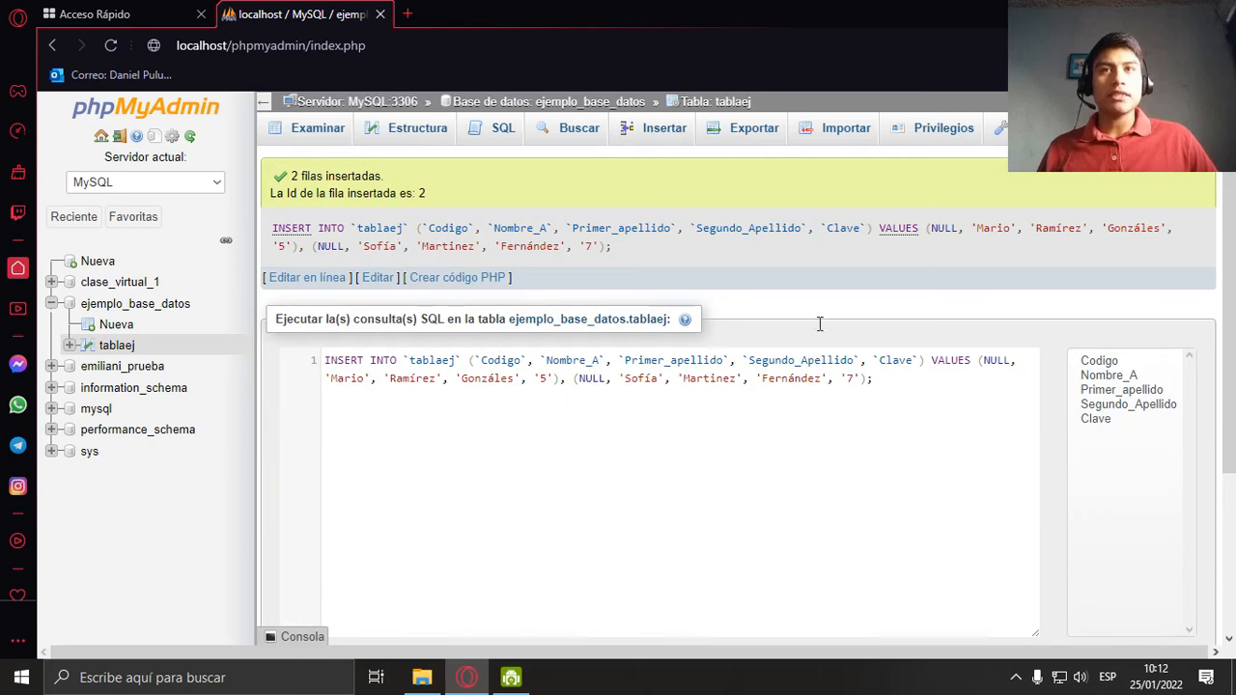
- Read the insertion result message and browse the rows stored in tablaej
{"action": "left_click_drag", "start_coordinate": [435, 192], "coordinate": [273, 174]}
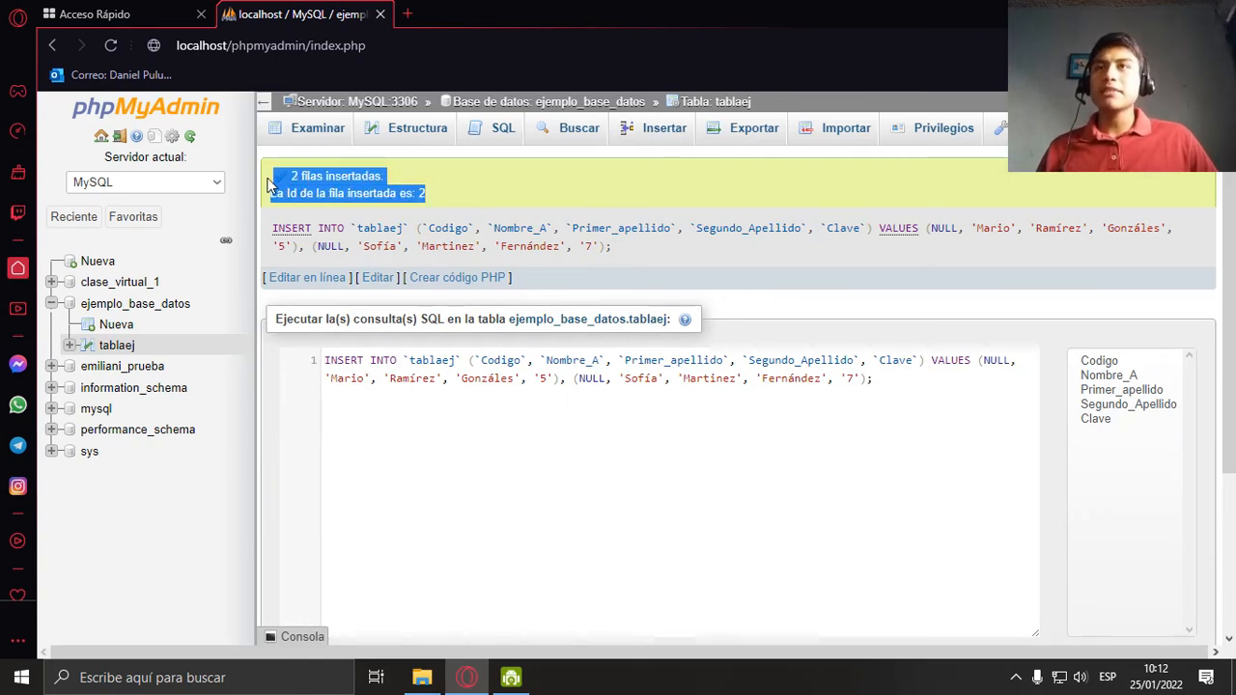
{"action": "left_click", "coordinate": [506, 190]}
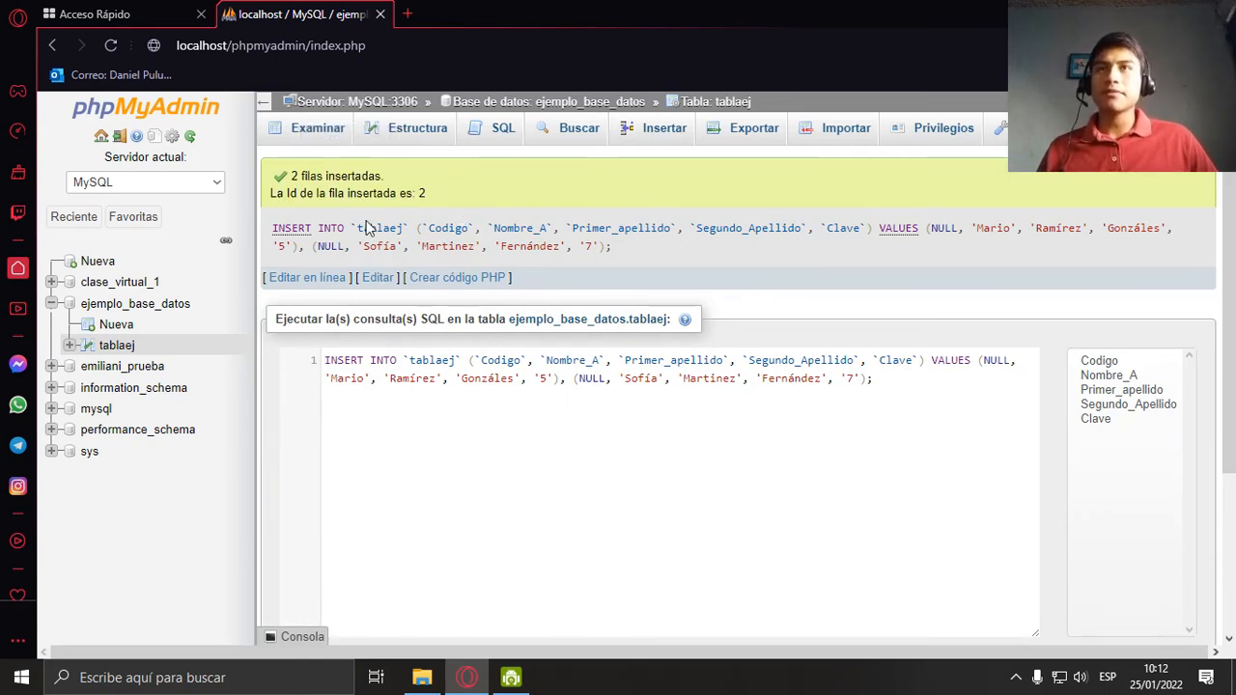
{"action": "left_click", "coordinate": [309, 127]}
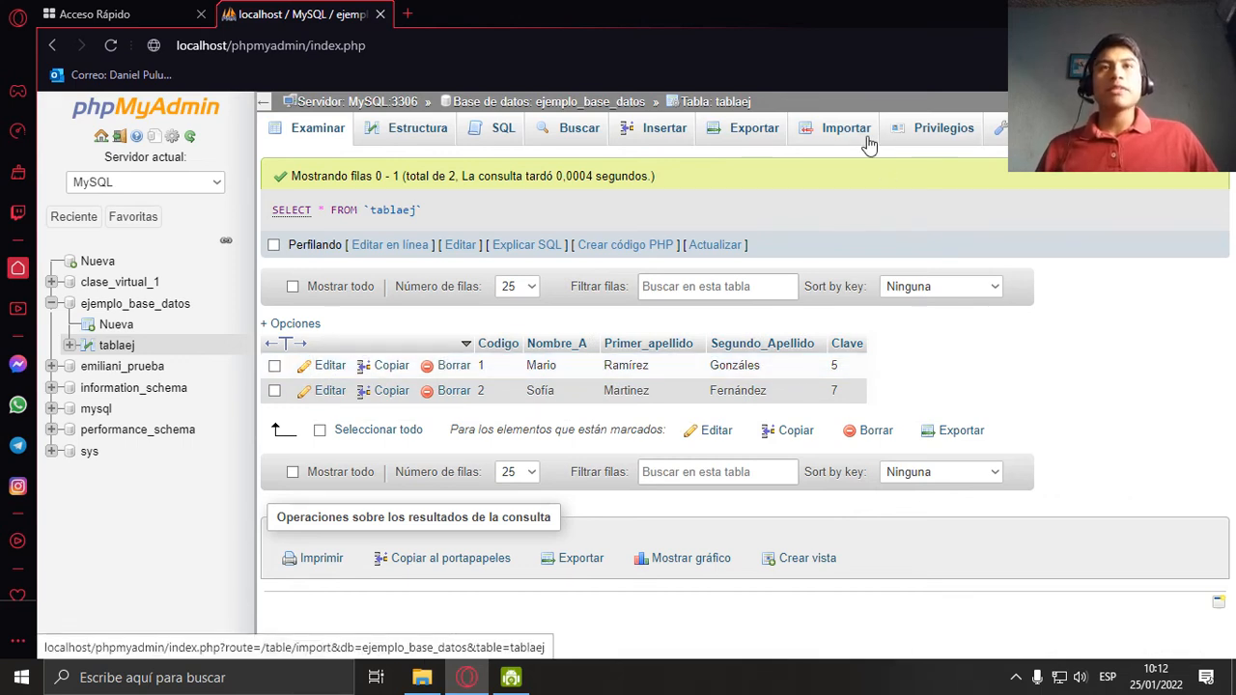
- Run the SQL query SELECT * FROM `tablaej` WHERE 1 on the tablaej table
{"action": "left_click", "coordinate": [508, 144]}
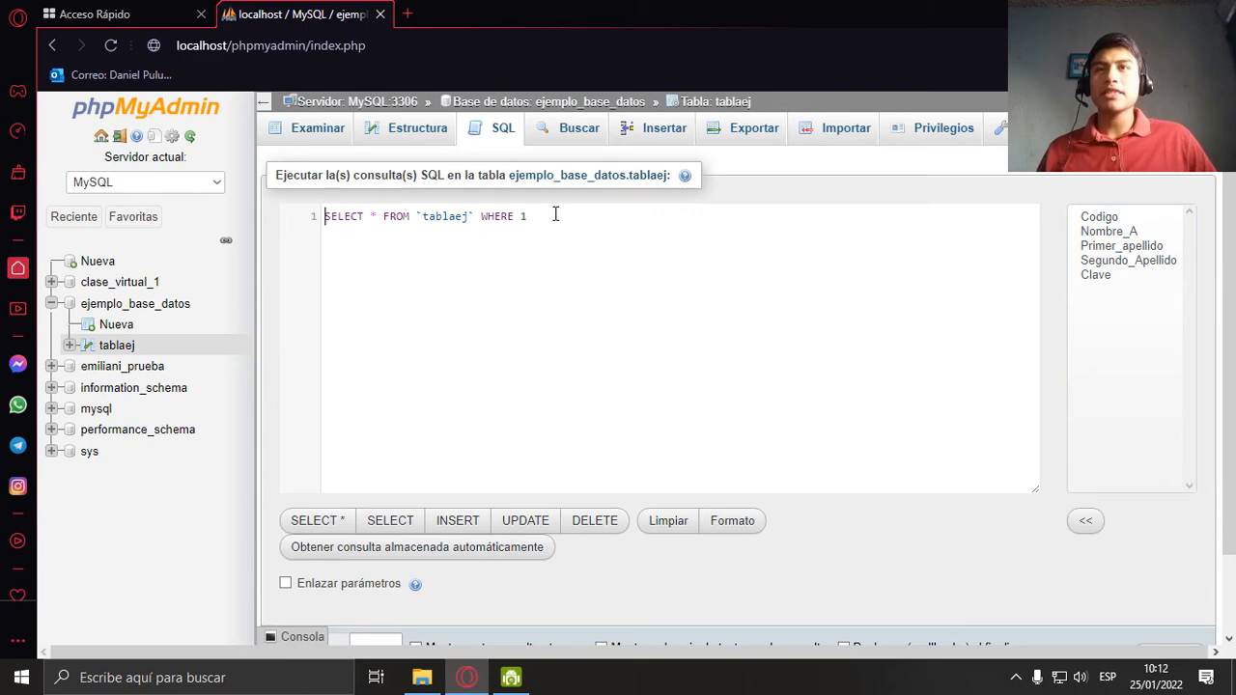
{"action": "key", "text": "ctrl+a"}
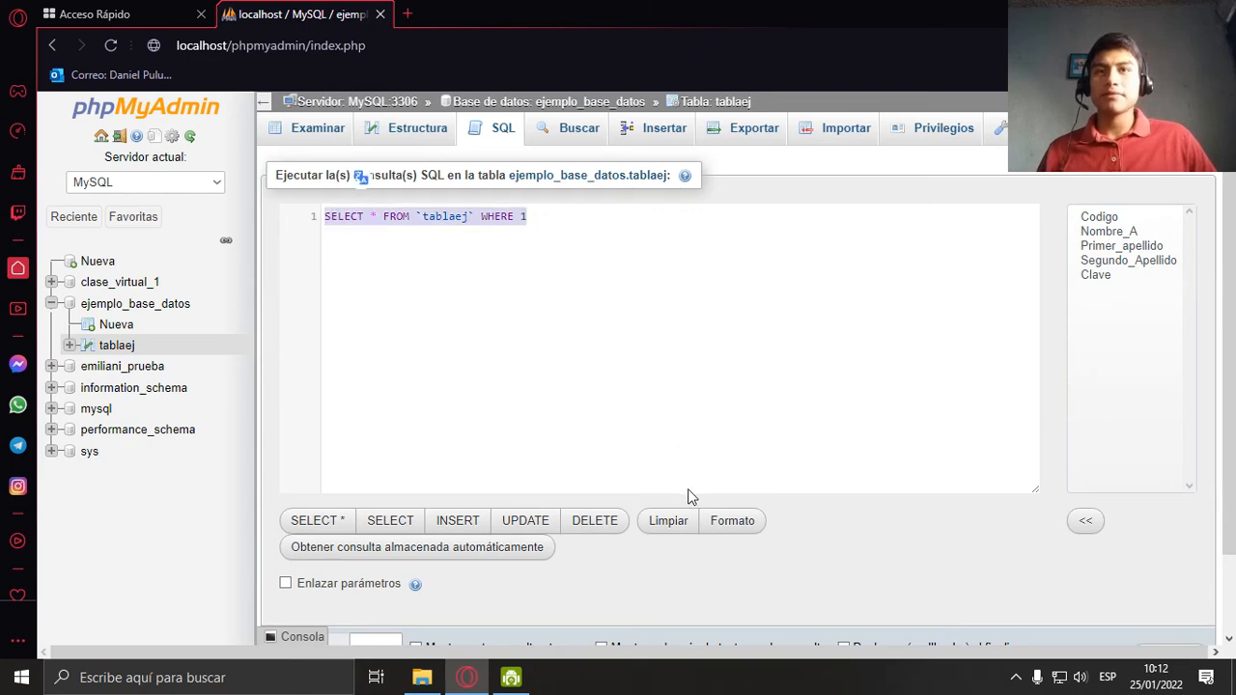
{"action": "scroll", "coordinate": [1164, 570], "scroll_direction": "down", "scroll_amount": 1}
{"action": "left_click", "coordinate": [1167, 566]}
{"action": "left_click", "coordinate": [1174, 574]}
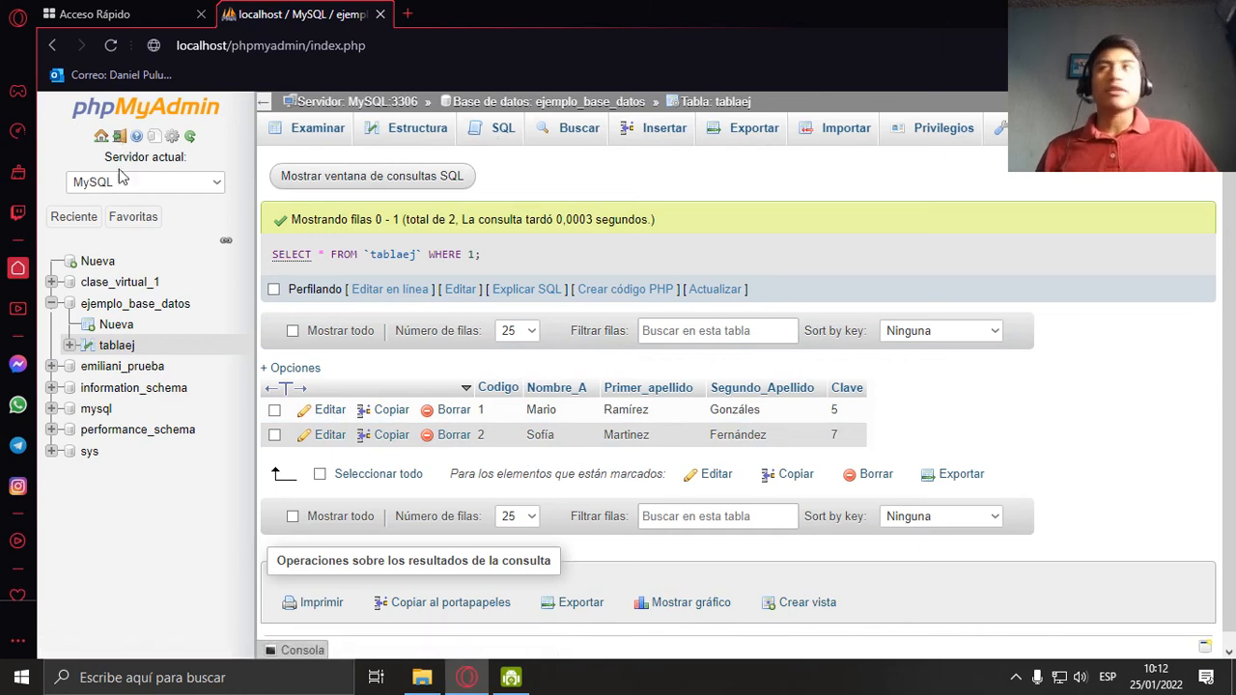
- Start a new table named Tabla2 with 4 columns in the ejemplo_base_datos database
{"action": "left_click", "coordinate": [125, 304]}
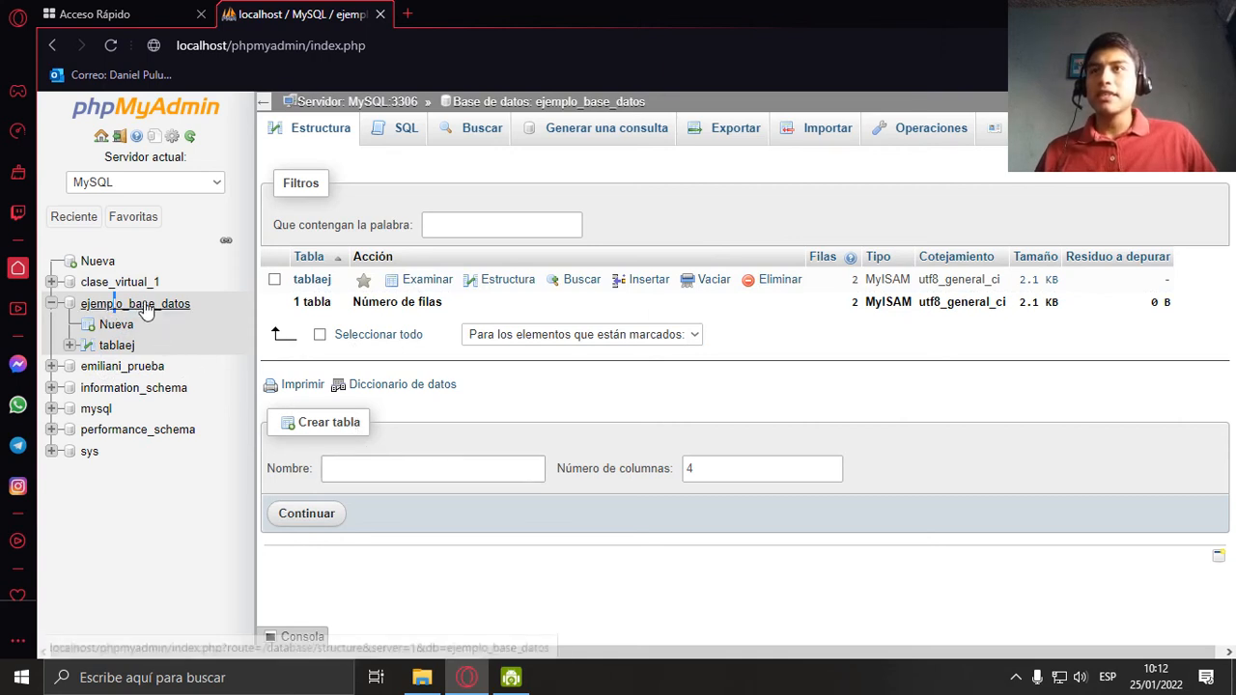
{"action": "left_click", "coordinate": [450, 469]}
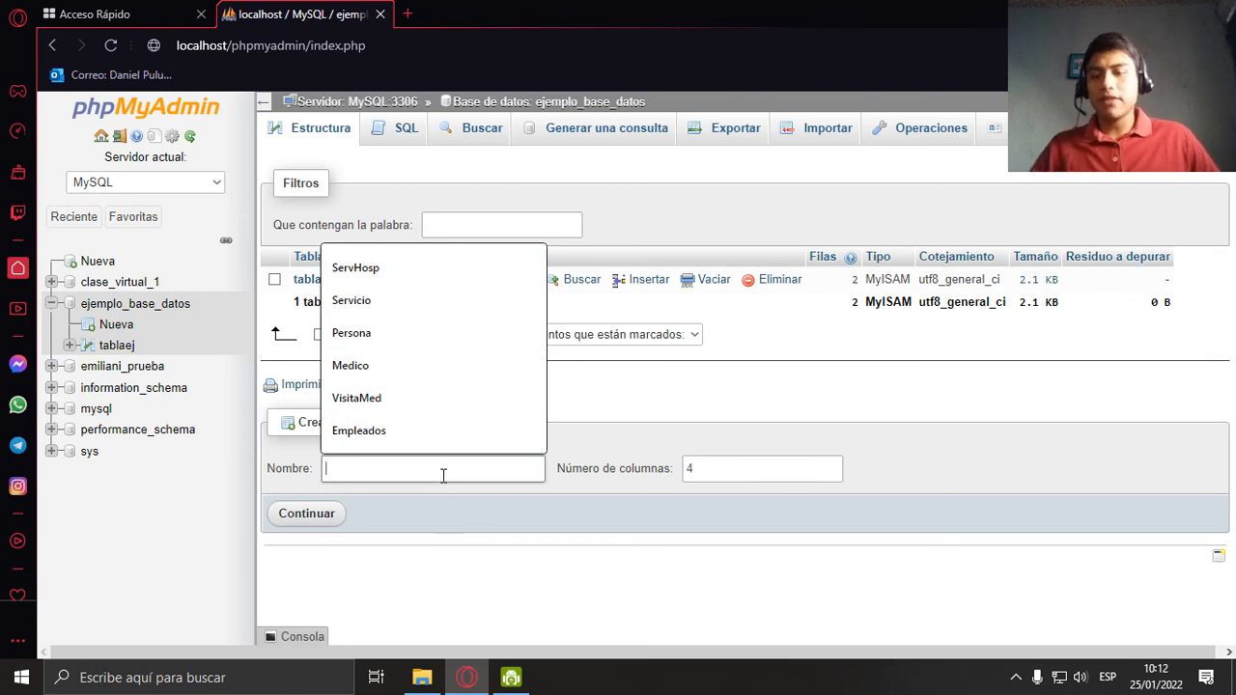
{"action": "type", "text": "Tabla2"}
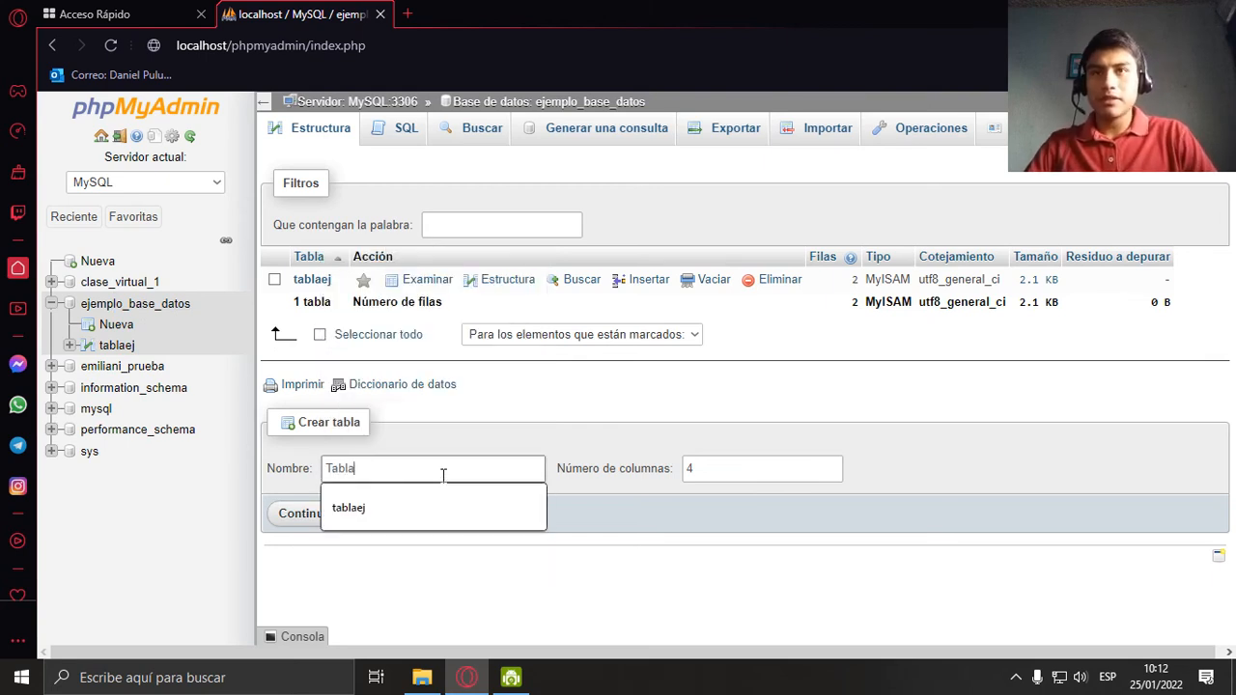
{"action": "left_click", "coordinate": [697, 469]}
{"action": "double_click", "coordinate": [723, 468]}
{"action": "type", "text": "4"}
{"action": "left_click", "coordinate": [301, 513]}
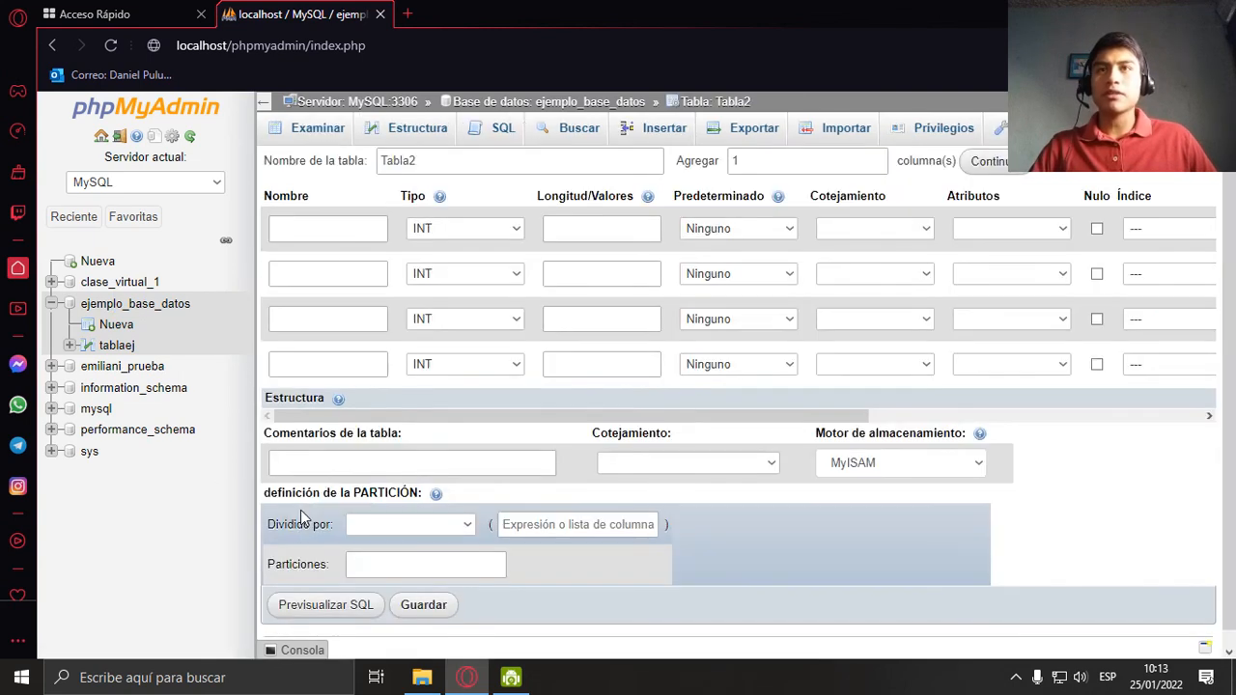
- Open the designer diagram of ejemplo_base_datos and reposition the tablaej table on the canvas
{"action": "left_click", "coordinate": [138, 304]}
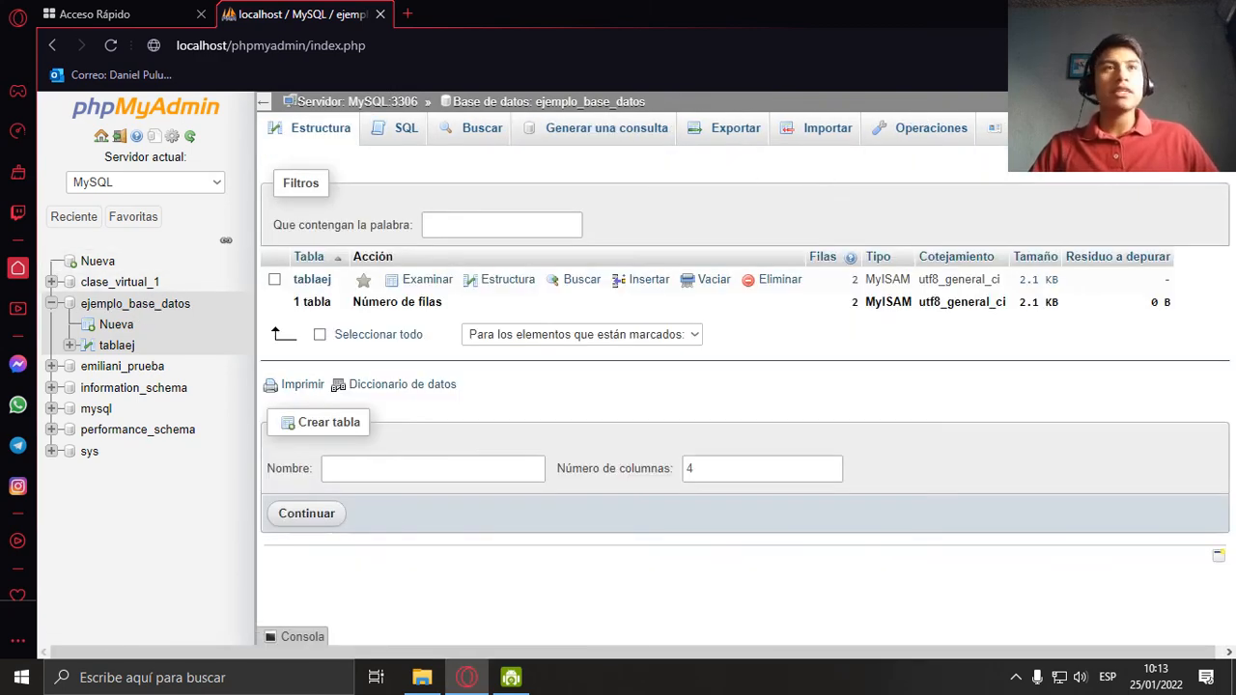
{"action": "mouse_move", "coordinate": [1183, 128]}
{"action": "left_click", "coordinate": [1173, 227]}
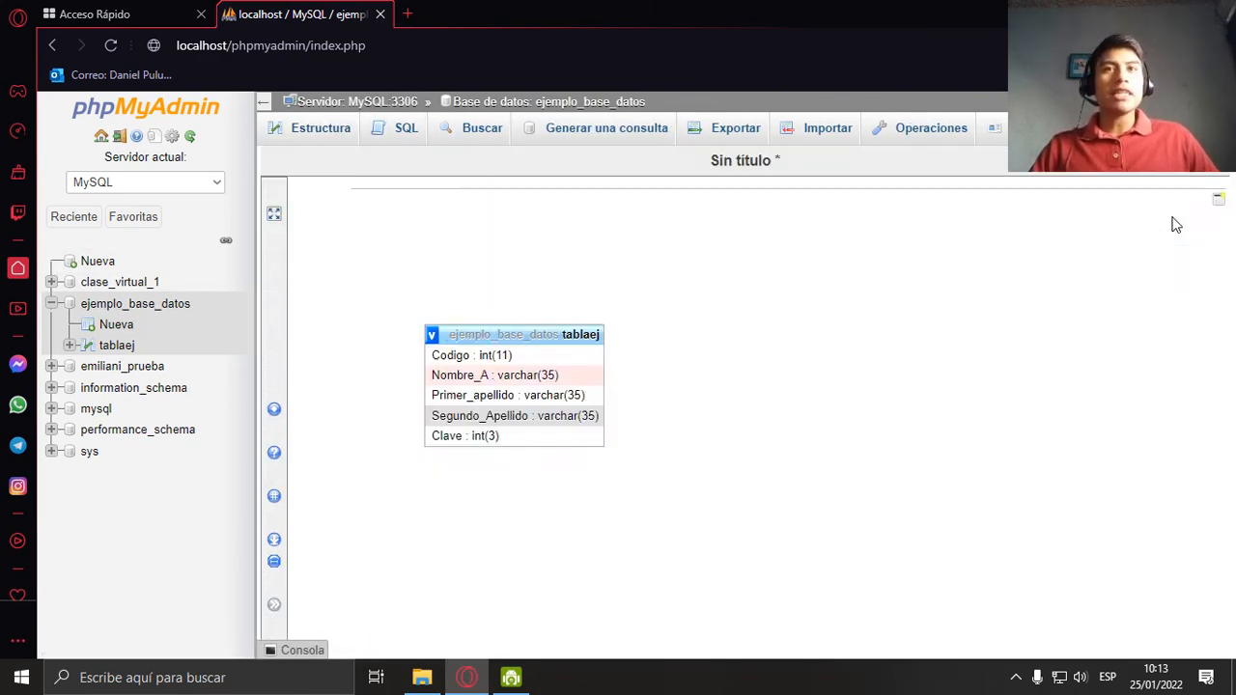
{"action": "left_click_drag", "start_coordinate": [862, 300], "coordinate": [578, 316]}
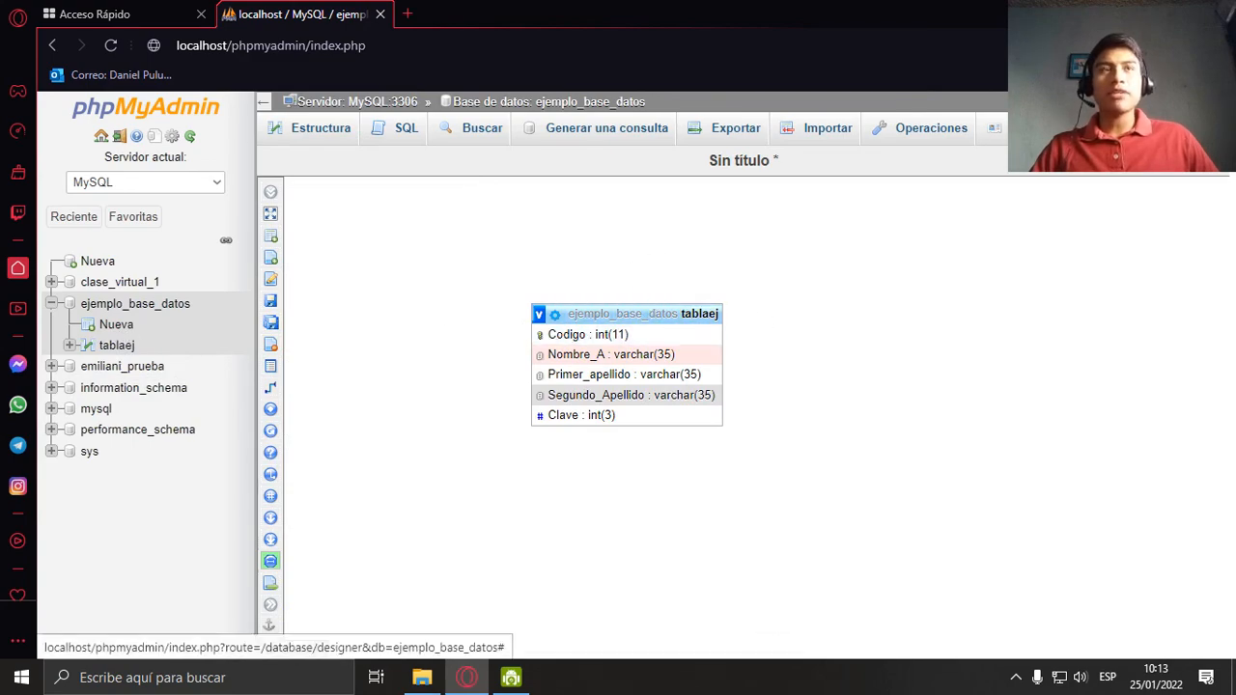
- View the import page of ejemplo_base_datos and return to the database's structure
{"action": "mouse_move", "coordinate": [1188, 127]}
{"action": "left_click", "coordinate": [1179, 172]}
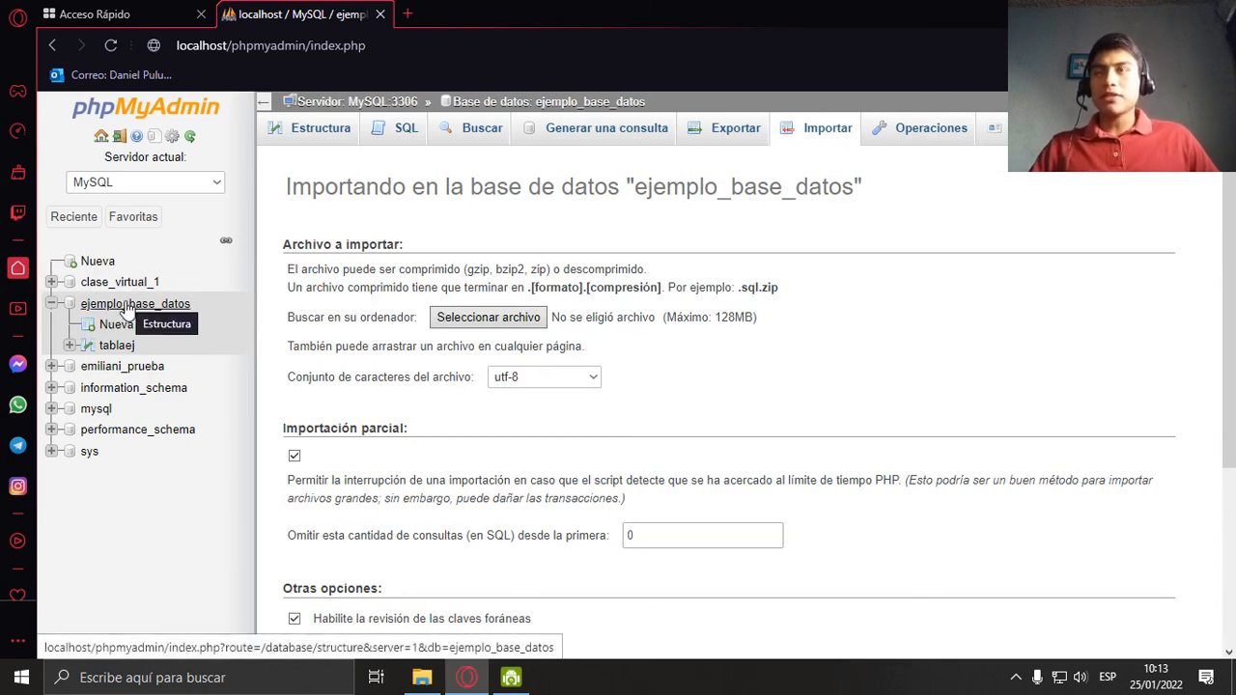
{"action": "left_click", "coordinate": [125, 306]}
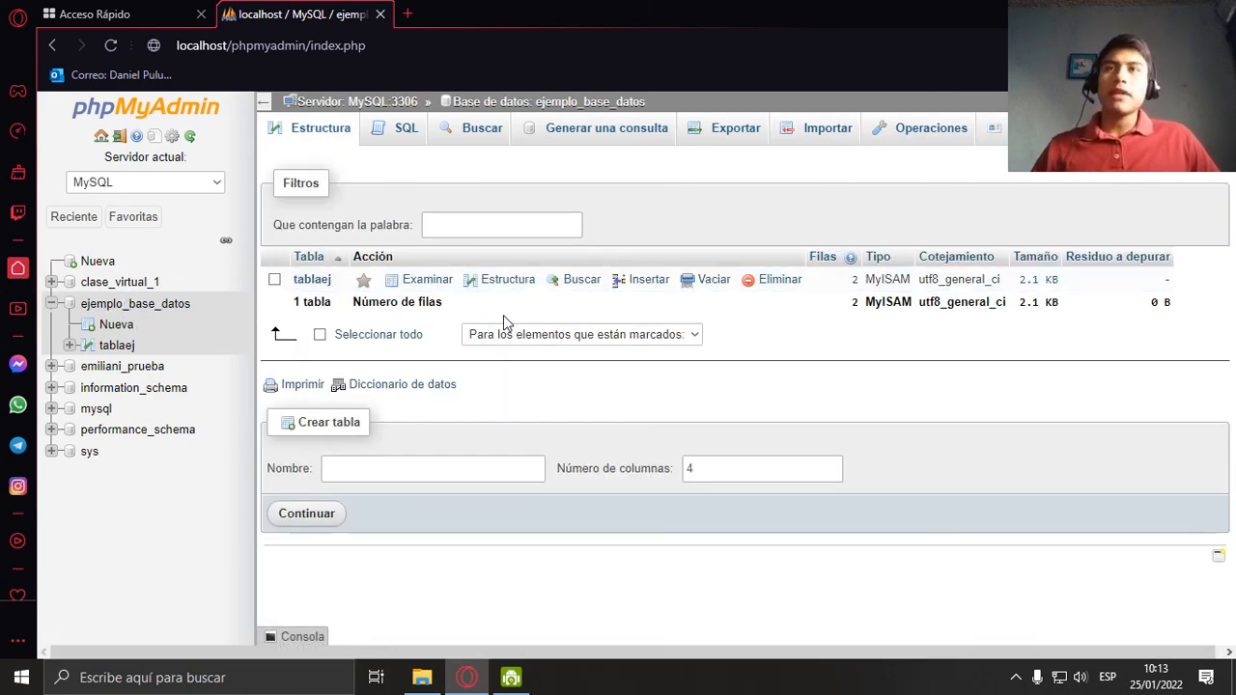